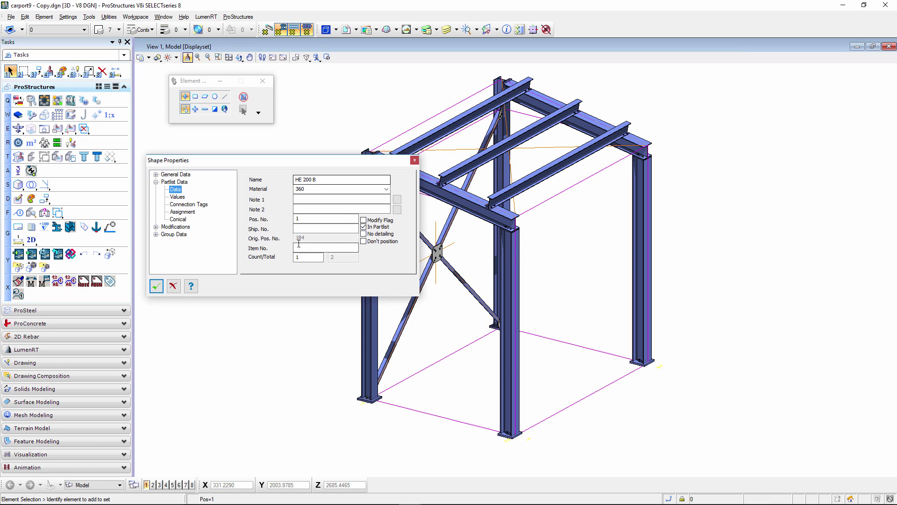
Check the position and shipping number fields in the HE 200 B column's part list and group data.
{"action": "left_click", "coordinate": [297, 220]}
{"action": "type", "text": "1"}
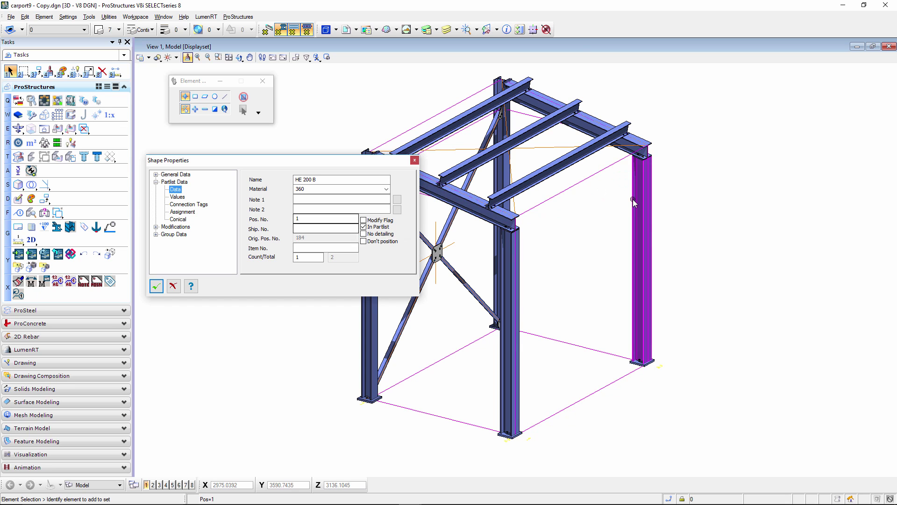
{"action": "mouse_move", "coordinate": [634, 202]}
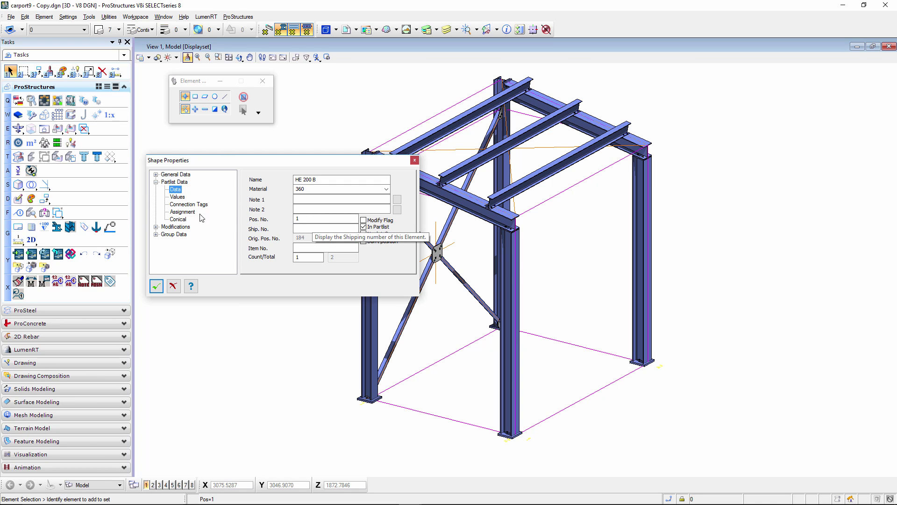
{"action": "left_click", "coordinate": [156, 227]}
{"action": "left_click", "coordinate": [156, 227]}
{"action": "left_click", "coordinate": [156, 234]}
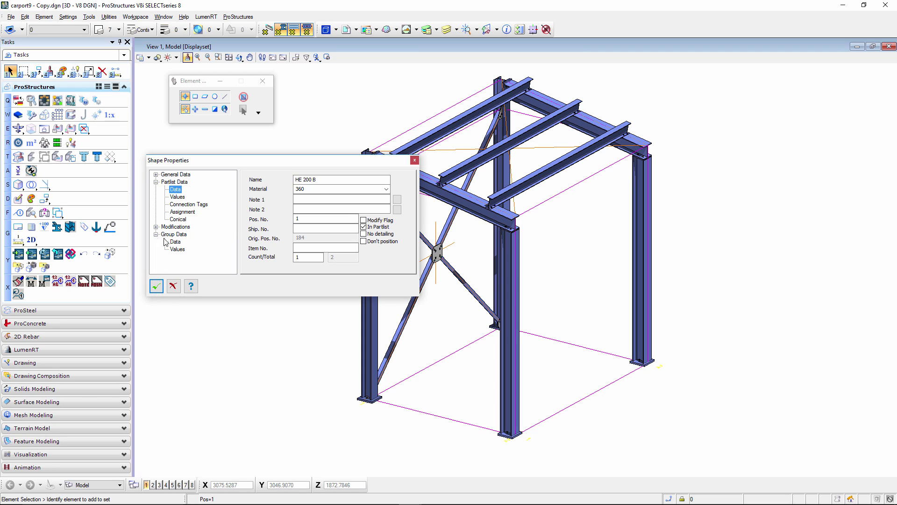
{"action": "left_click", "coordinate": [175, 241]}
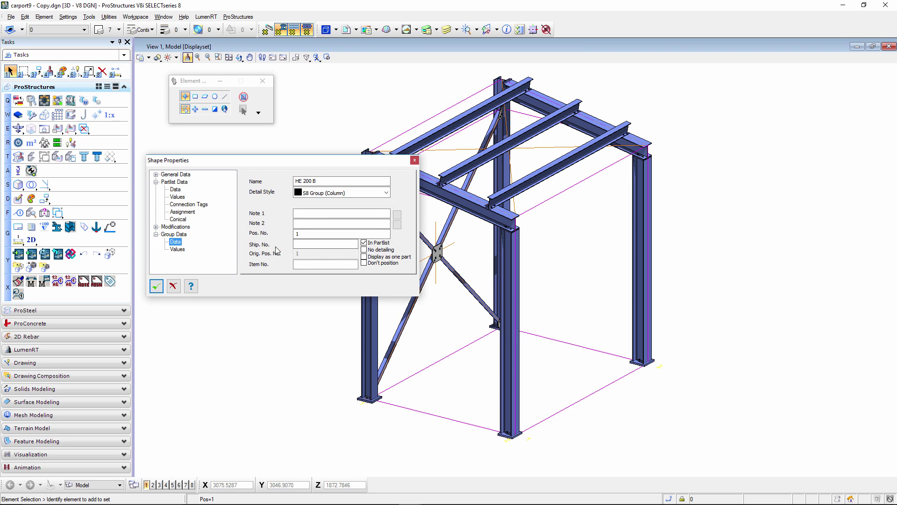
{"action": "left_click", "coordinate": [310, 244]}
{"action": "left_click", "coordinate": [156, 286]}
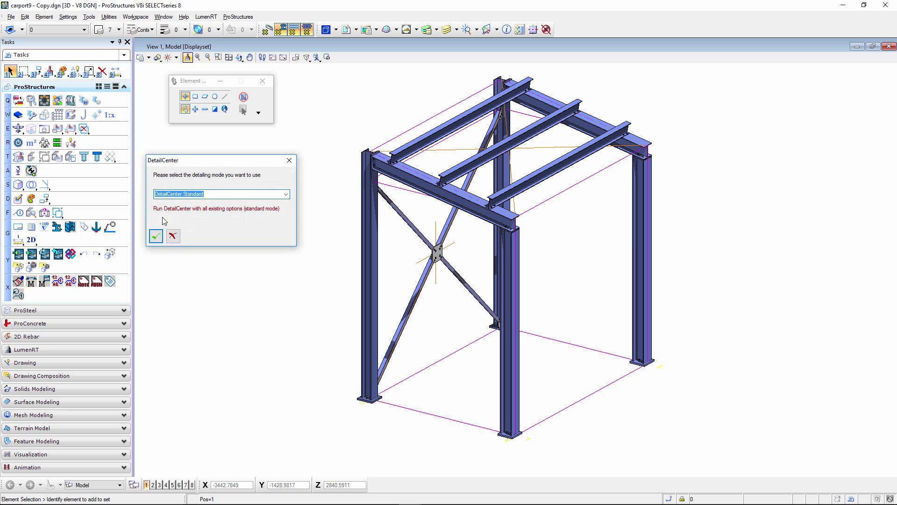
Start DetailCenter in DetailCenter Standard mode and show its list of detail views.
{"action": "left_click", "coordinate": [158, 236]}
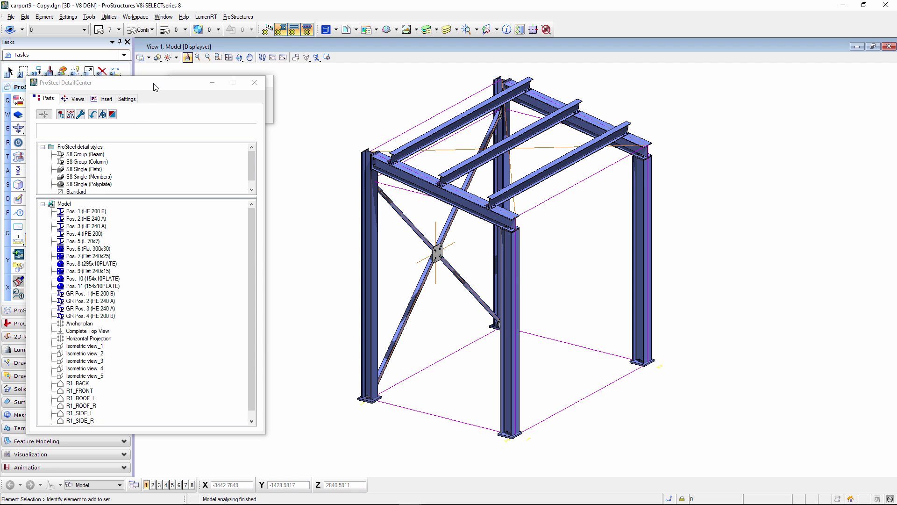
{"action": "left_click_drag", "start_coordinate": [155, 87], "coordinate": [201, 86]}
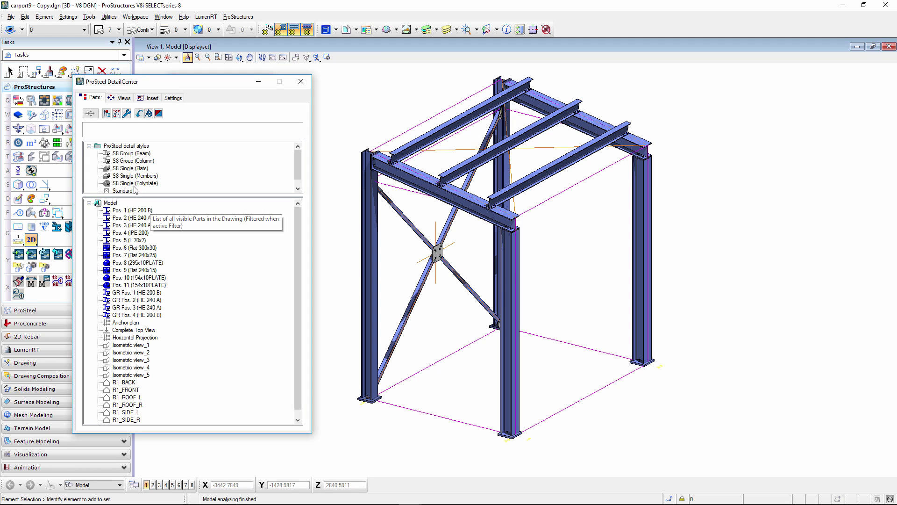
{"action": "left_click", "coordinate": [122, 98]}
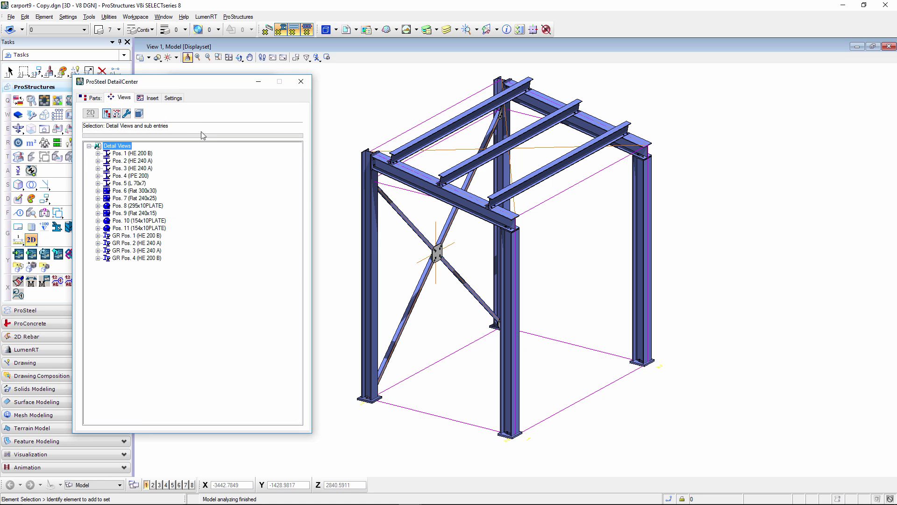
Preview the 2D detail of single part Pos. 1 (HE 200 B).
{"action": "left_click", "coordinate": [136, 154]}
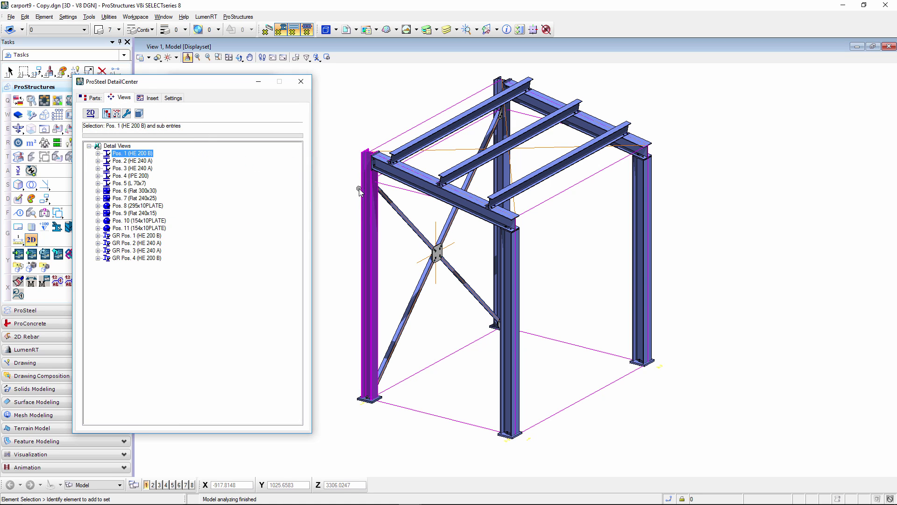
{"action": "mouse_move", "coordinate": [359, 189]}
{"action": "right_click", "coordinate": [148, 154]}
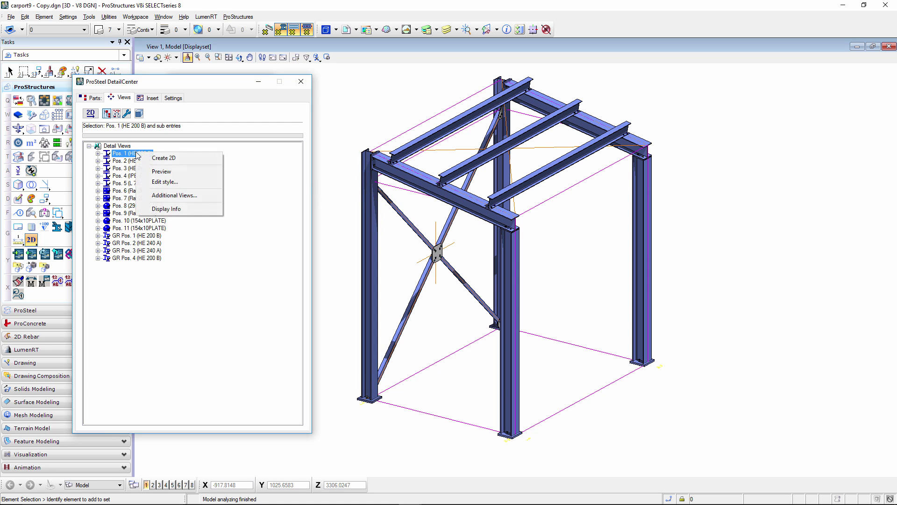
{"action": "left_click", "coordinate": [162, 172]}
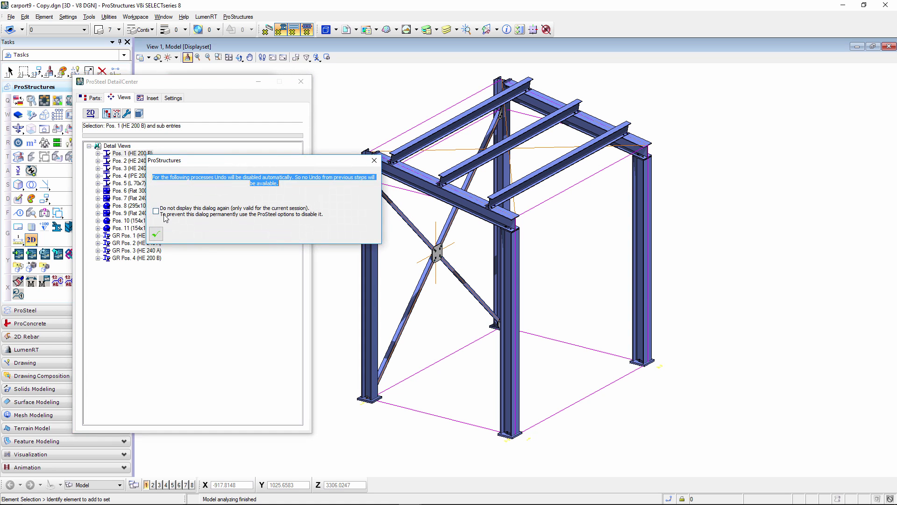
{"action": "left_click", "coordinate": [156, 234]}
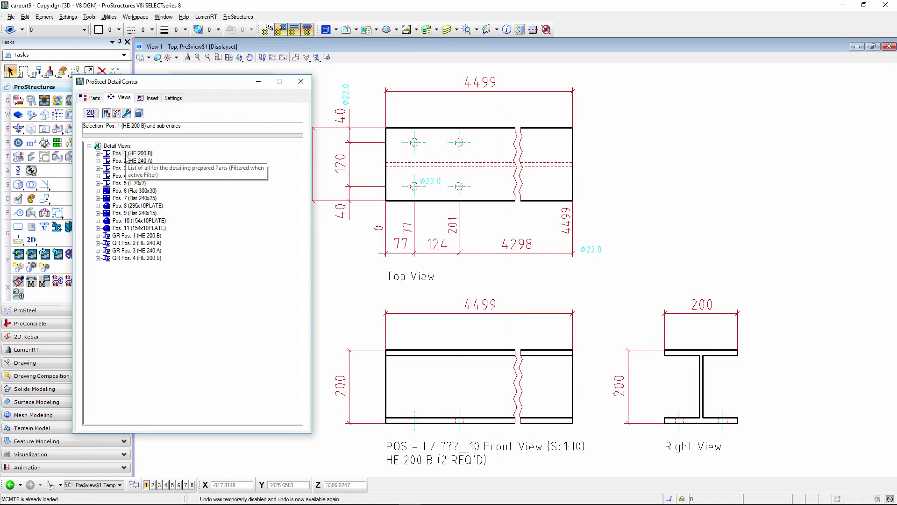
Inspect the additional text settings, including the shipping number option, in the S8 Single (Members) detail style of Pos. 1.
{"action": "left_click", "coordinate": [126, 156]}
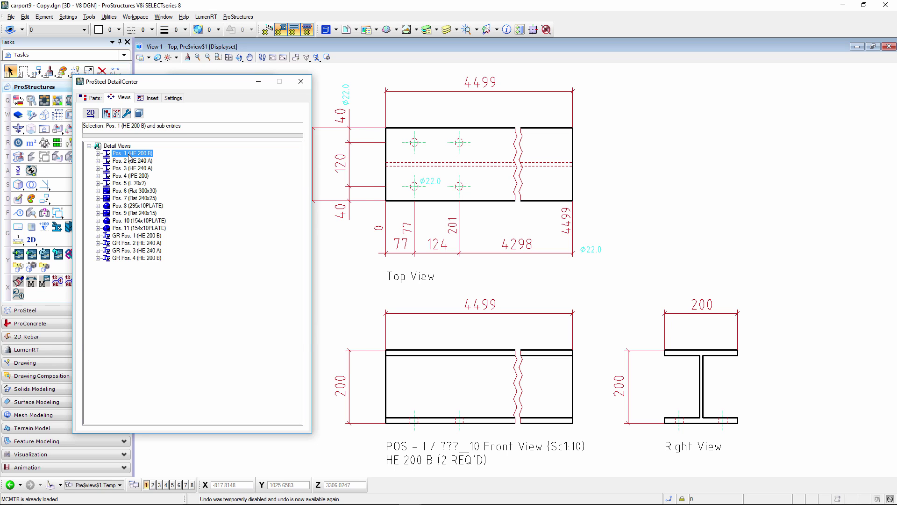
{"action": "double_click", "coordinate": [129, 156]}
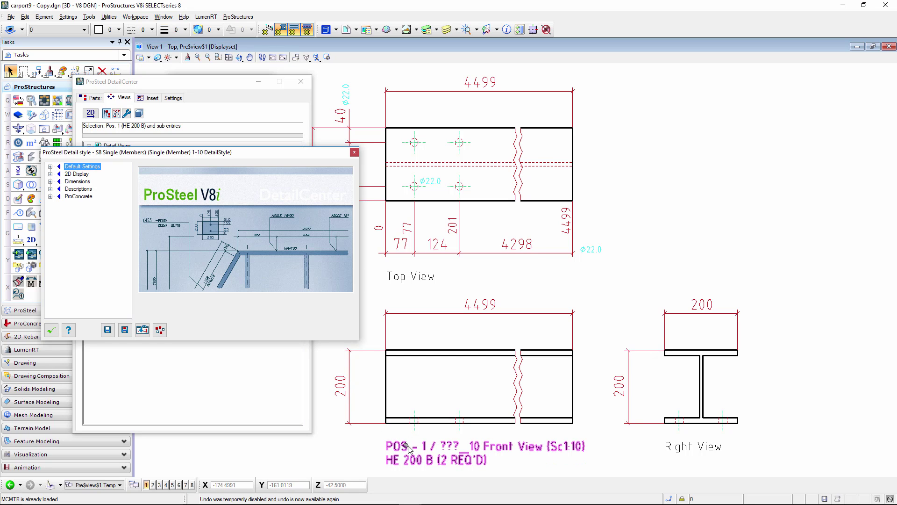
{"action": "left_click", "coordinate": [50, 189]}
{"action": "left_click", "coordinate": [83, 196]}
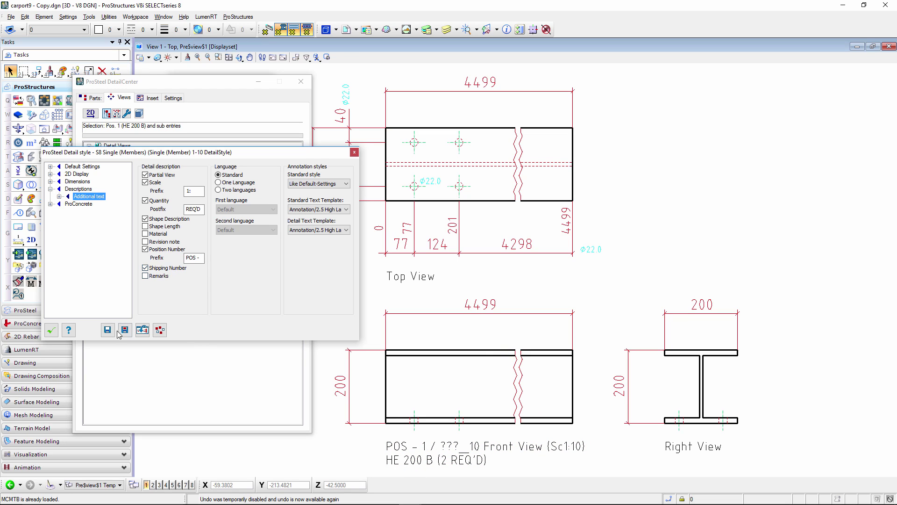
{"action": "left_click", "coordinate": [51, 332]}
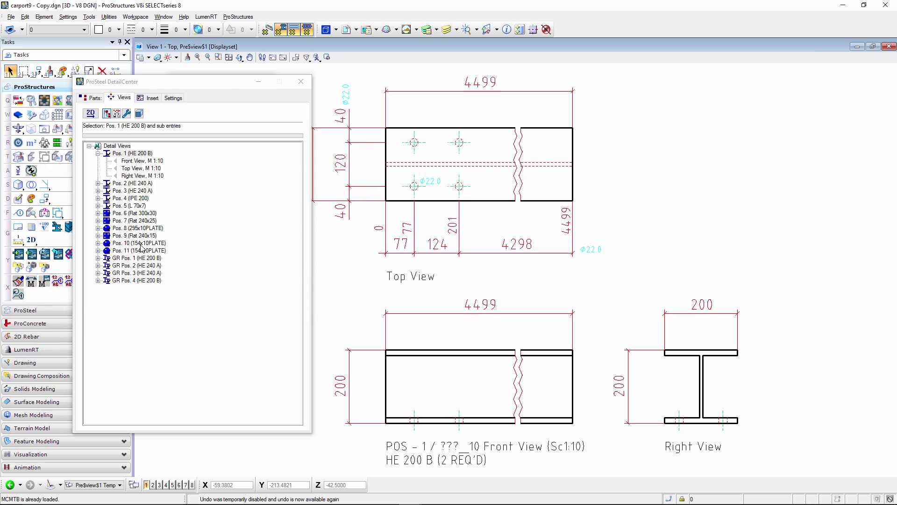
Preview the 2D detail of group GR Pos. 1 (HE 200 B).
{"action": "left_click", "coordinate": [133, 262]}
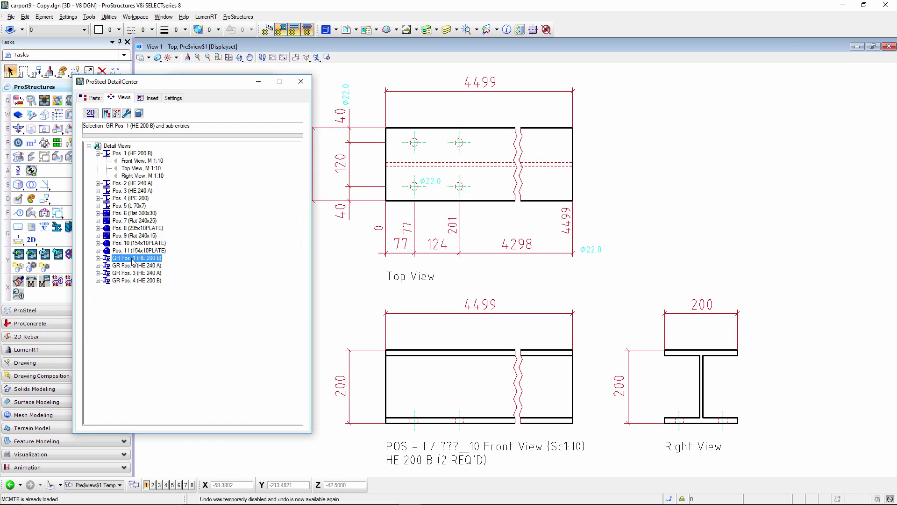
{"action": "right_click", "coordinate": [133, 262]}
{"action": "left_click", "coordinate": [158, 280]}
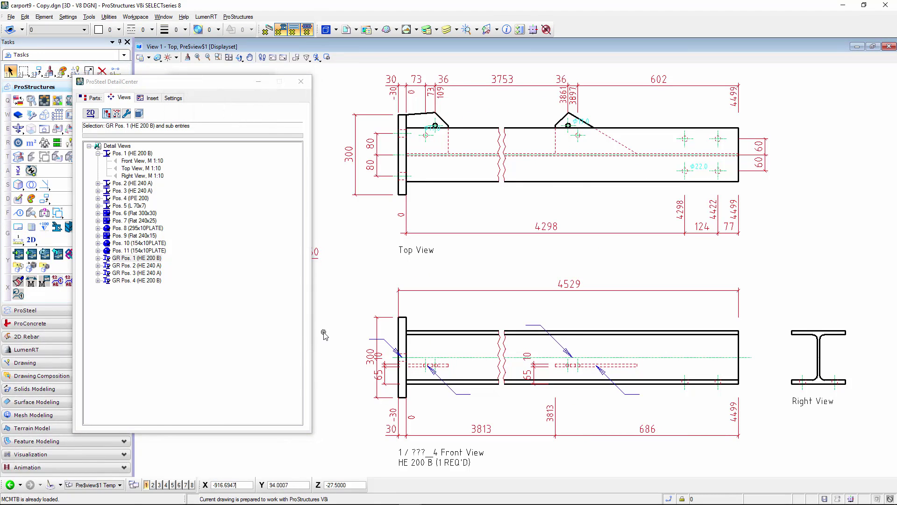
Inspect the additional text settings in the S8 Group (Column) detail style of GR Pos. 1 and a plate's position flag.
{"action": "left_click", "coordinate": [154, 260]}
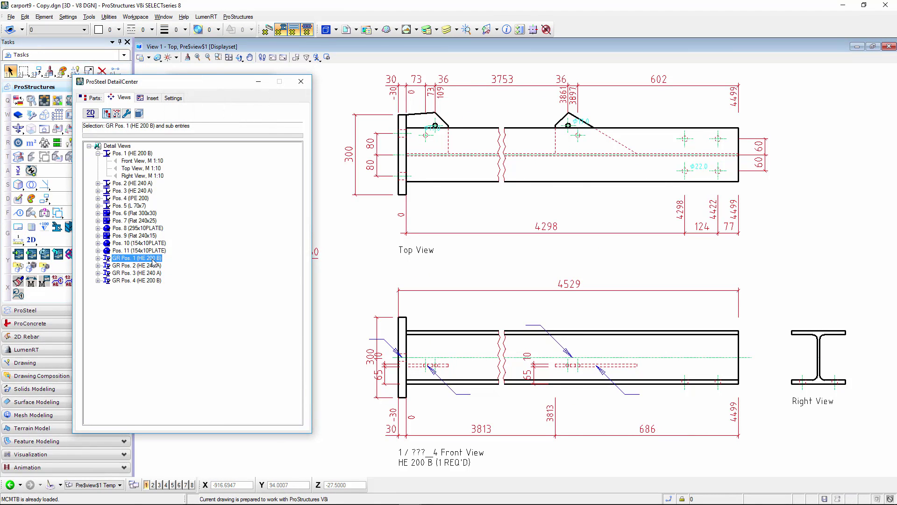
{"action": "double_click", "coordinate": [154, 261]}
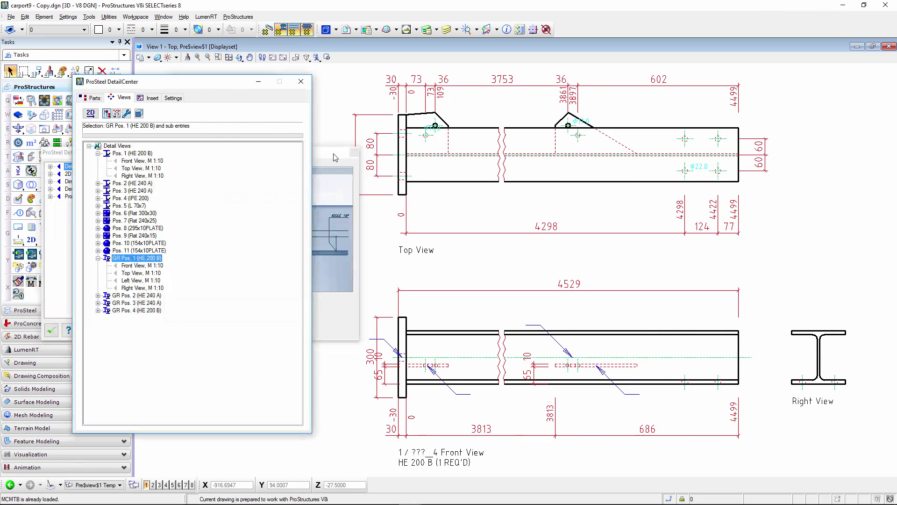
{"action": "left_click", "coordinate": [51, 190]}
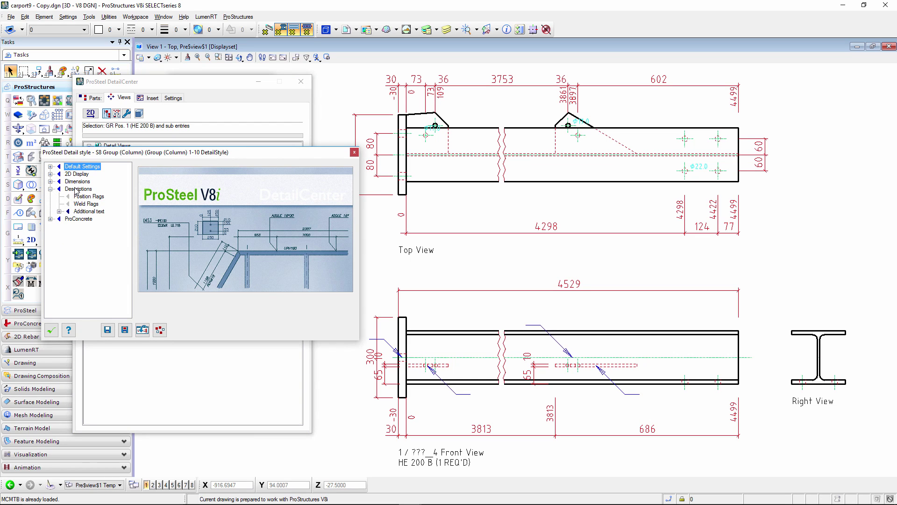
{"action": "left_click", "coordinate": [89, 212]}
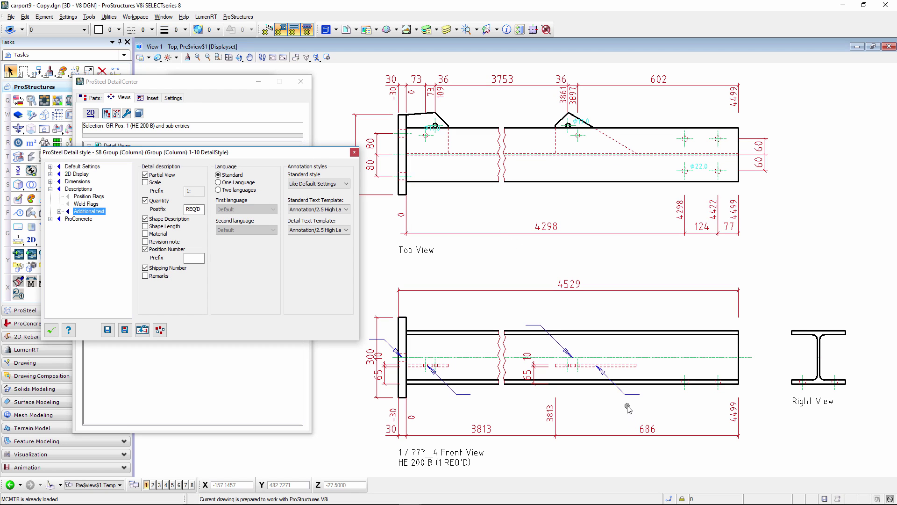
{"action": "mouse_move", "coordinate": [631, 401]}
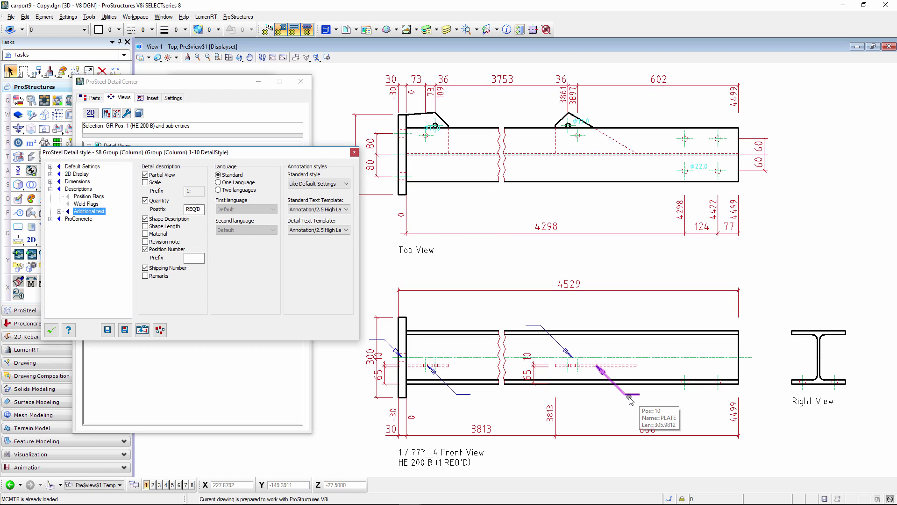
Examine the flag styles available for normal shapes in the Detailing/Beams position flag template, then close the detail style and DetailCenter.
{"action": "left_click", "coordinate": [89, 197]}
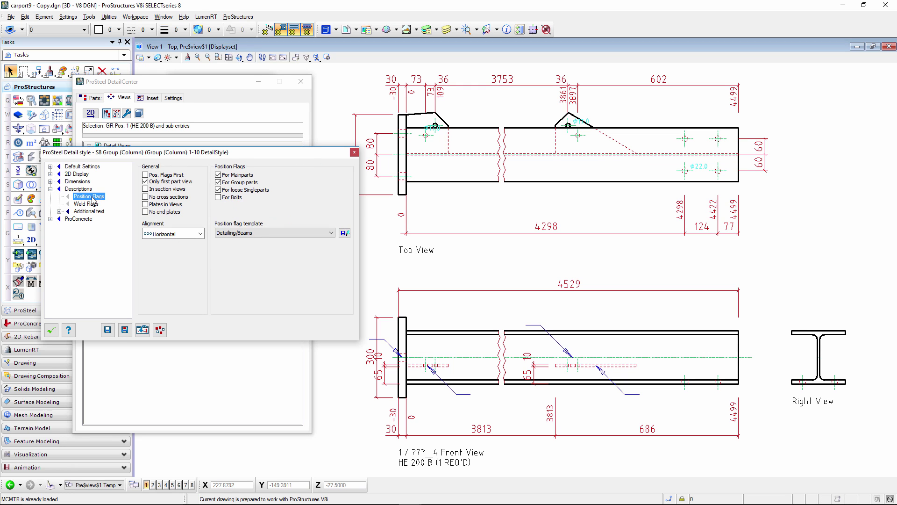
{"action": "left_click", "coordinate": [345, 233]}
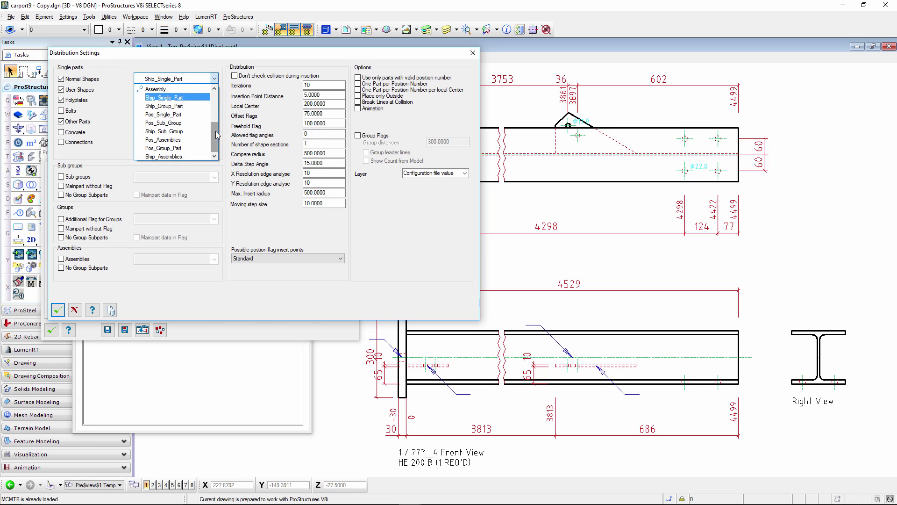
{"action": "left_click_drag", "start_coordinate": [214, 127], "coordinate": [216, 96]}
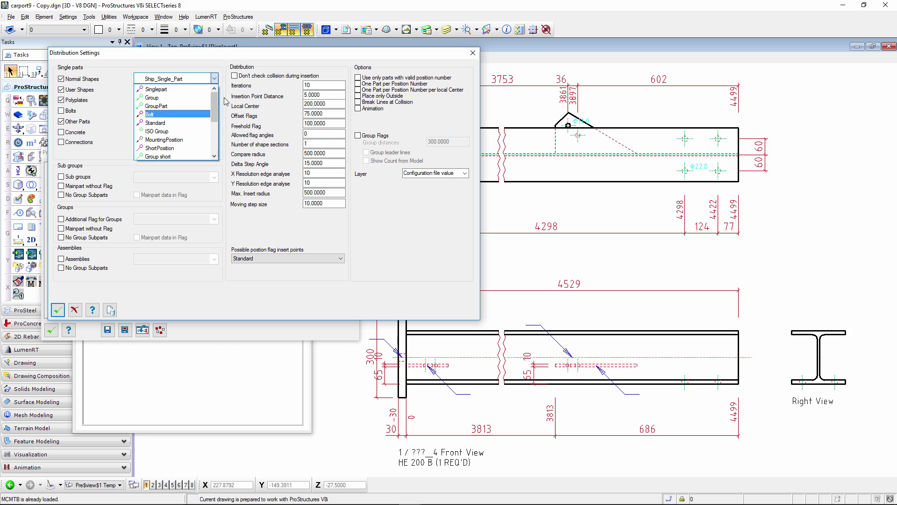
{"action": "left_click_drag", "start_coordinate": [217, 102], "coordinate": [217, 133]}
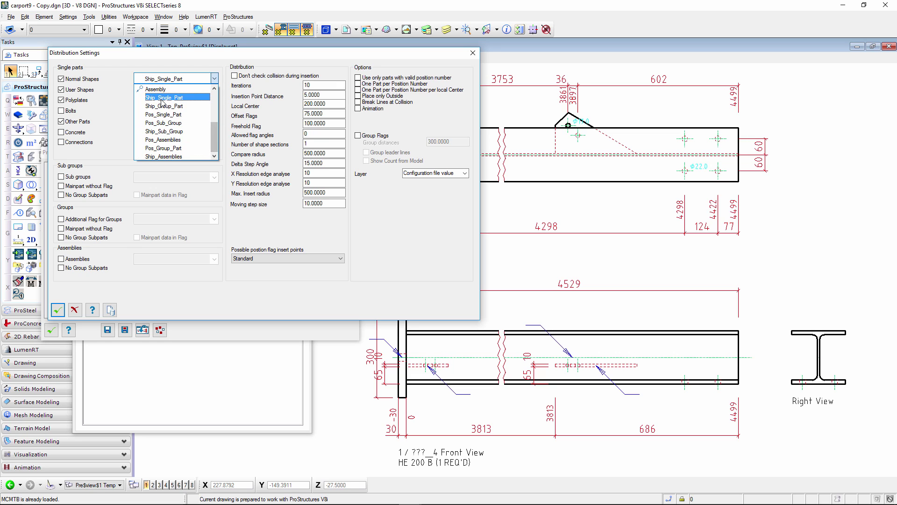
{"action": "left_click", "coordinate": [150, 79]}
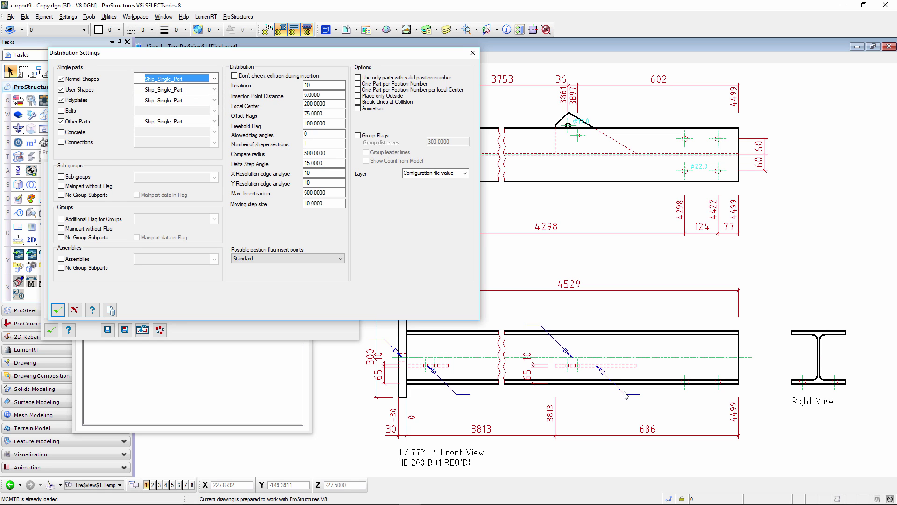
{"action": "left_click", "coordinate": [57, 310]}
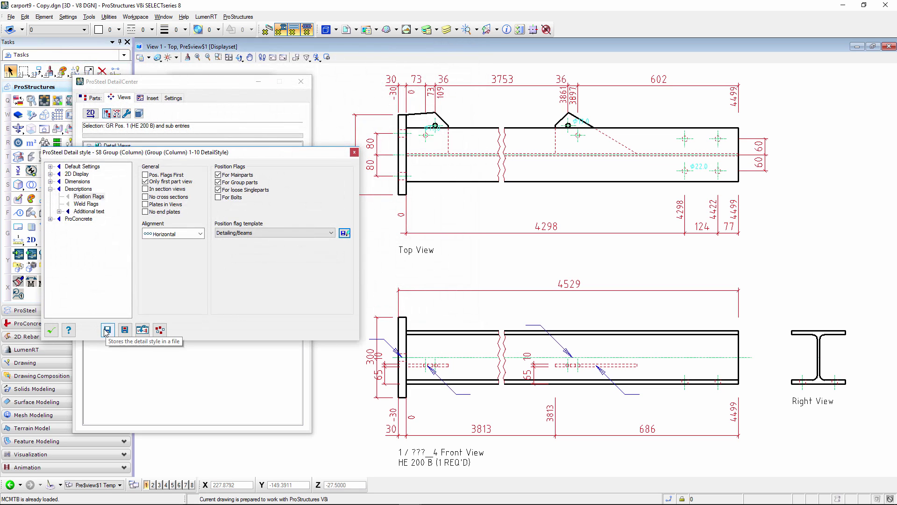
{"action": "left_click", "coordinate": [50, 330]}
{"action": "left_click", "coordinate": [300, 83]}
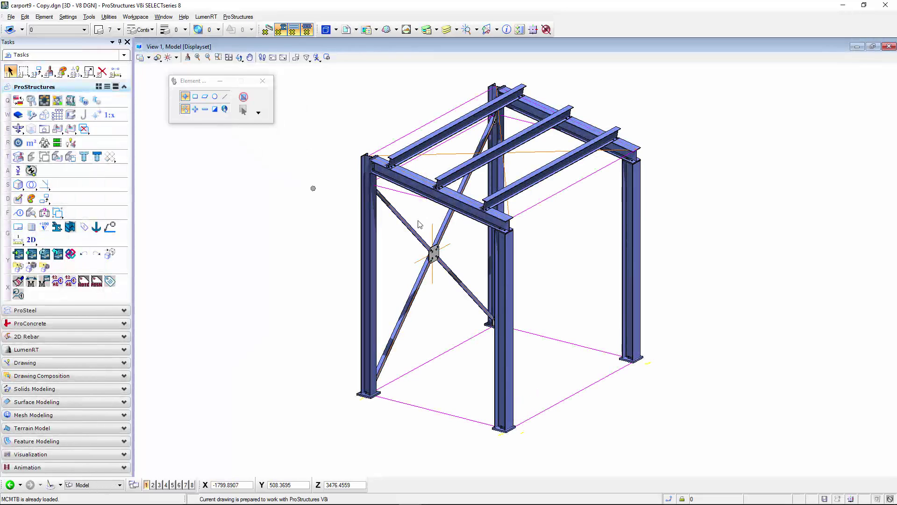
Load the Singlepart style in the position flag layout settings and enable Shipping Number in its flag definition.
{"action": "left_click", "coordinate": [19, 214]}
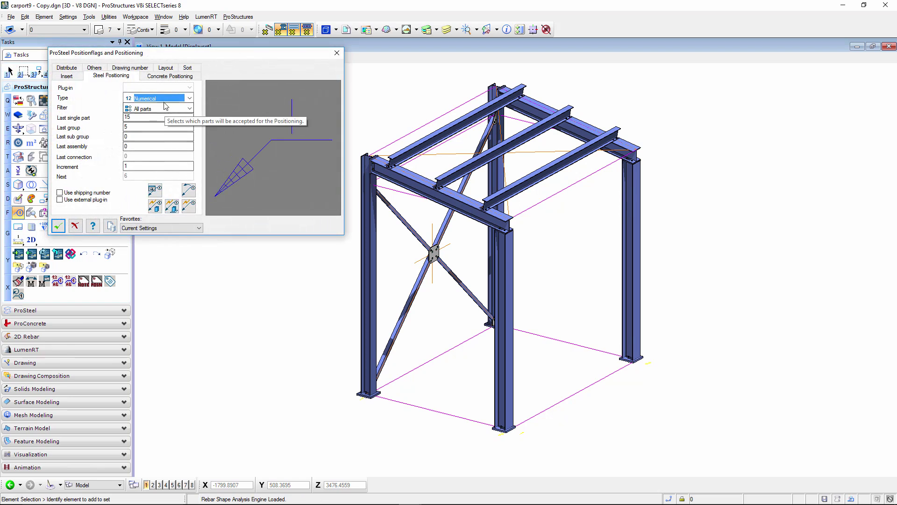
{"action": "left_click", "coordinate": [166, 68]}
{"action": "left_click", "coordinate": [165, 88]}
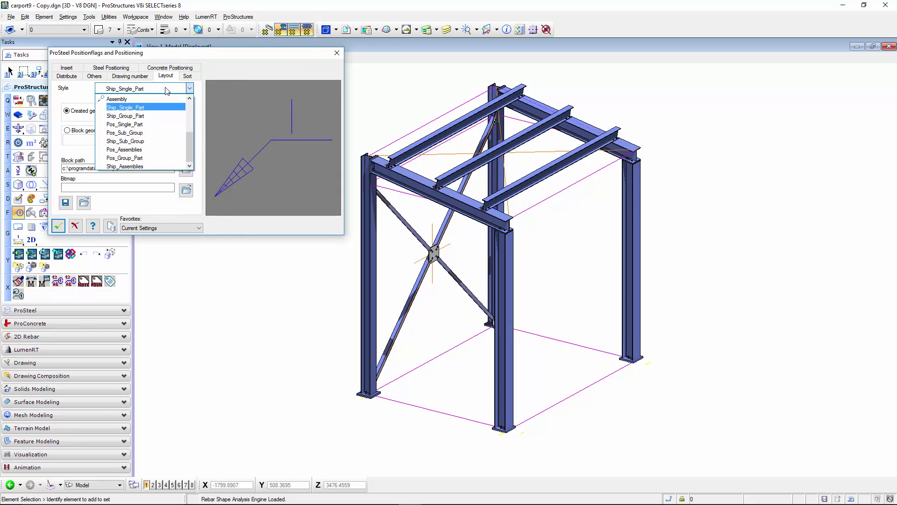
{"action": "scroll", "coordinate": [165, 91], "scroll_direction": "up", "scroll_amount": 5}
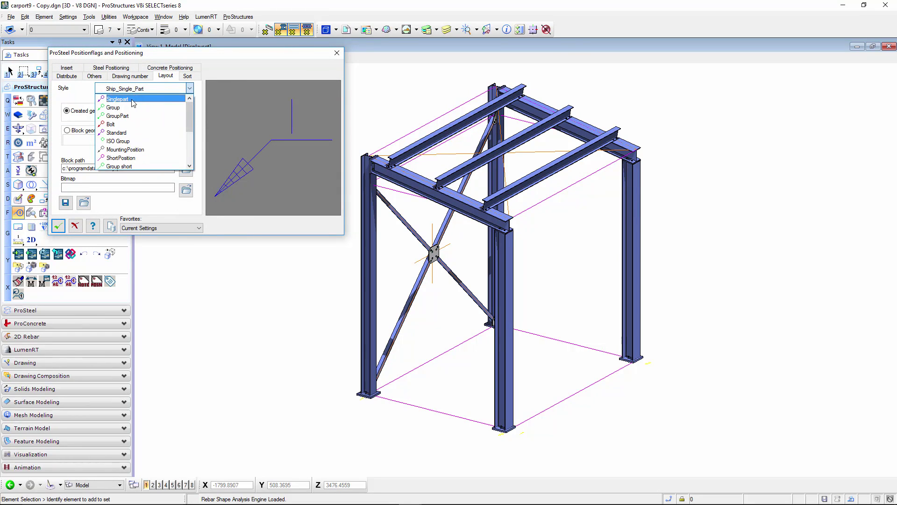
{"action": "left_click", "coordinate": [133, 98]}
{"action": "left_click", "coordinate": [185, 113]}
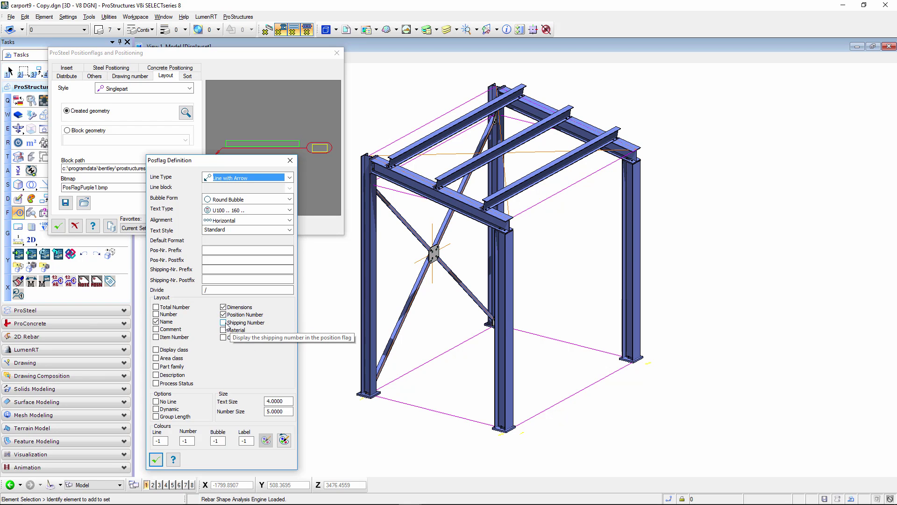
{"action": "left_click", "coordinate": [242, 324]}
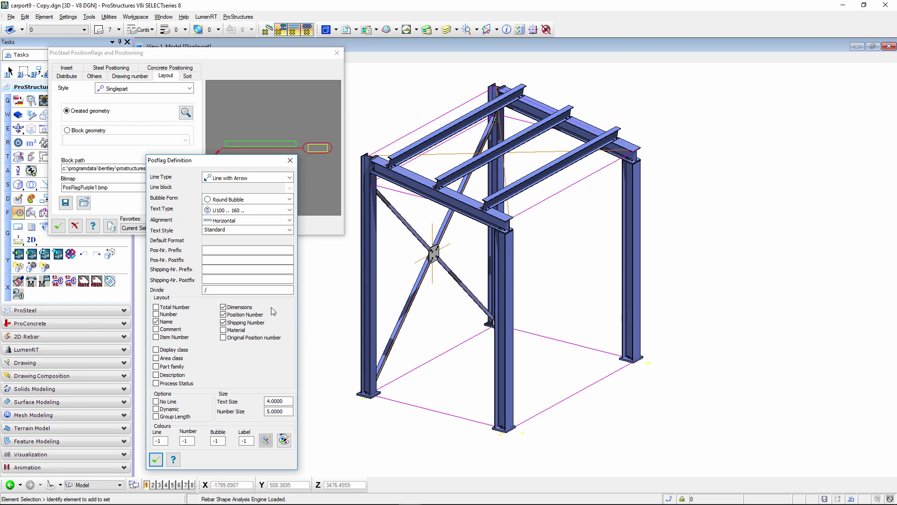
Disable Shipping Number in the Singlepart flag definition, and load the Ship_Single_Part style, writing the changed style to file.
{"action": "left_click", "coordinate": [258, 322]}
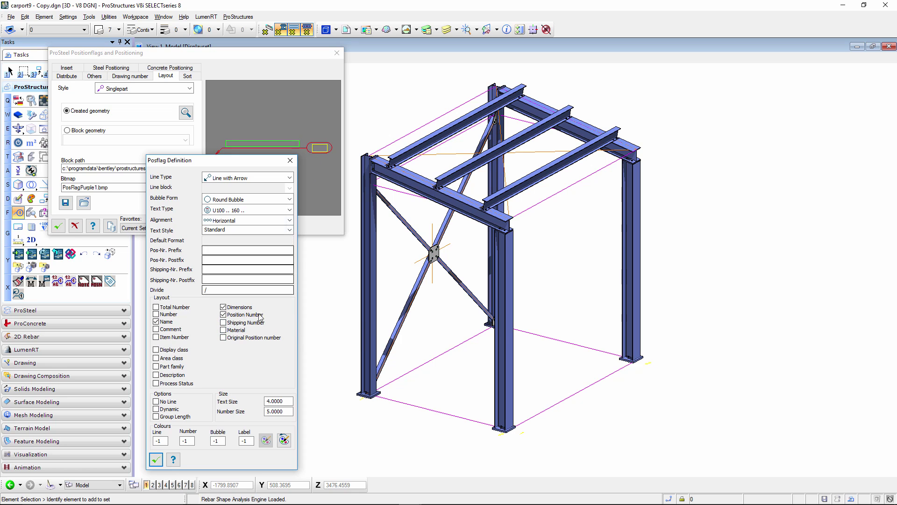
{"action": "left_click", "coordinate": [289, 161]}
{"action": "left_click", "coordinate": [189, 89]}
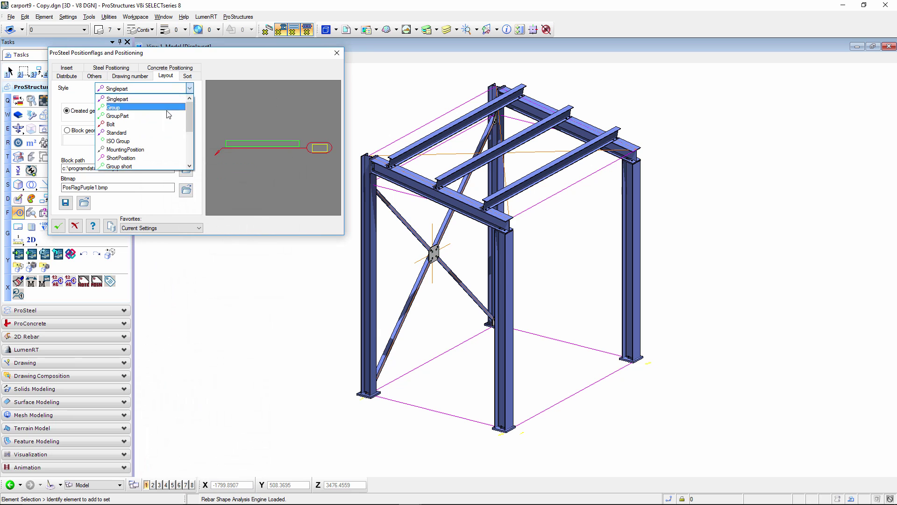
{"action": "scroll", "coordinate": [190, 124], "scroll_direction": "down", "scroll_amount": 2}
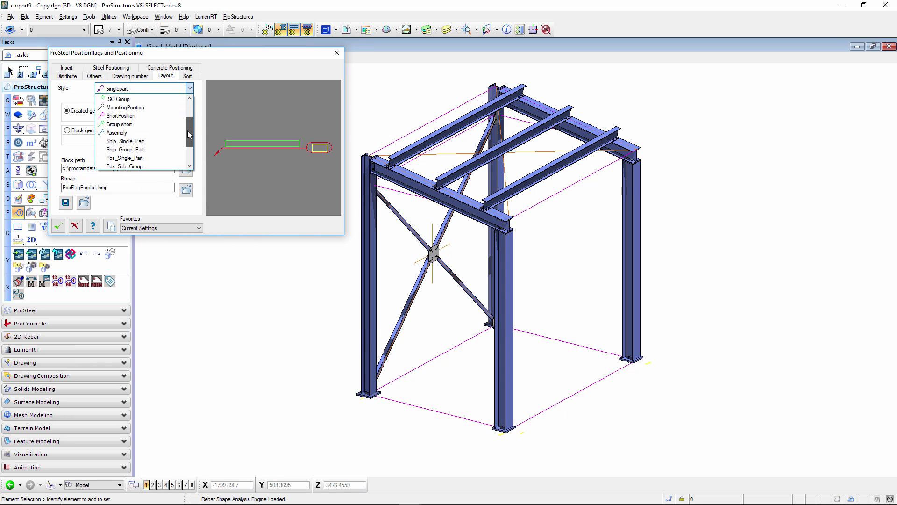
{"action": "left_click", "coordinate": [149, 149]}
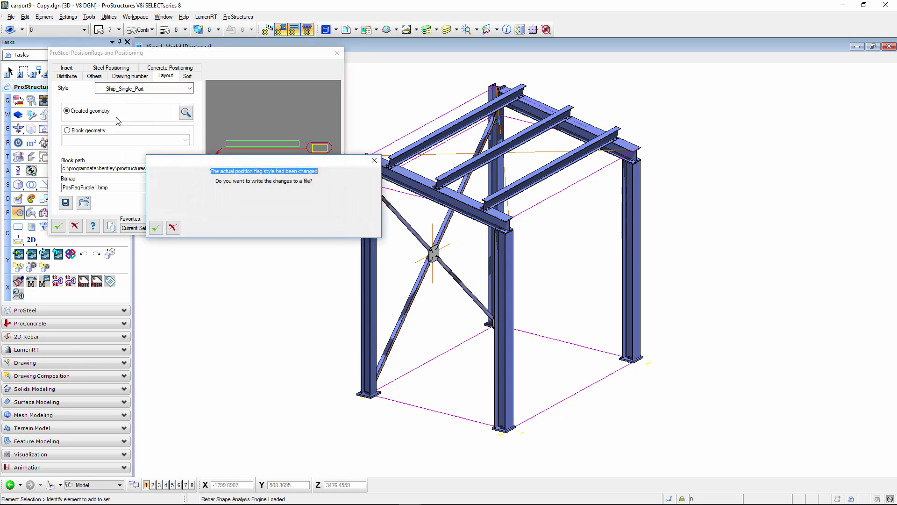
{"action": "left_click", "coordinate": [156, 228]}
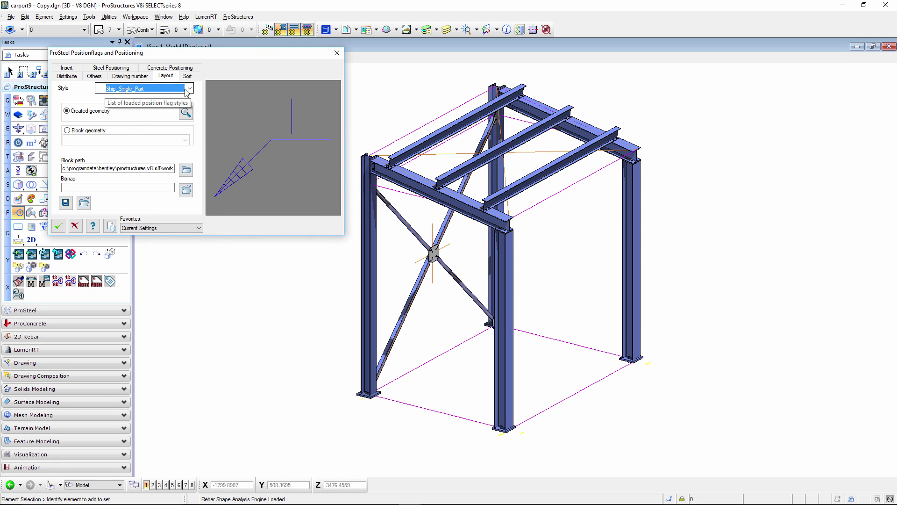
Inspect the flag definition of the Ship_Single_Part style, then close the position flag settings.
{"action": "left_click", "coordinate": [186, 113]}
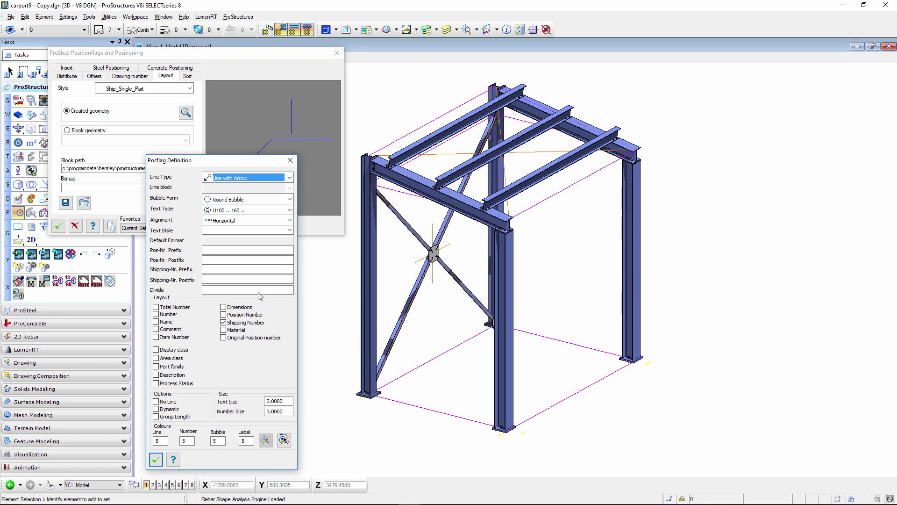
{"action": "left_click", "coordinate": [155, 459]}
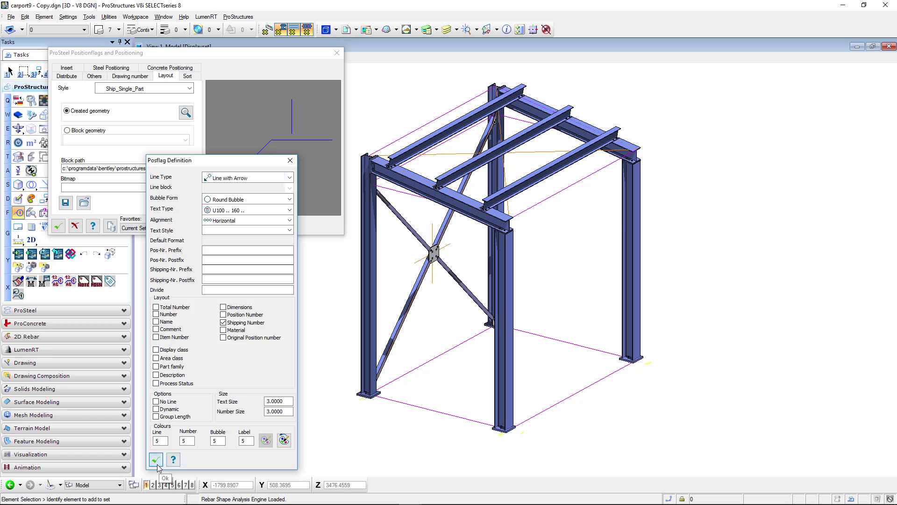
{"action": "left_click", "coordinate": [337, 53]}
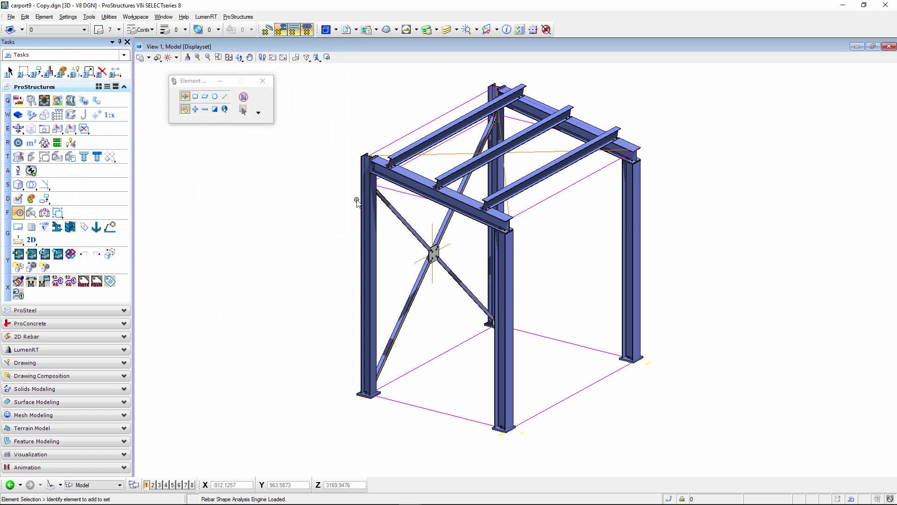
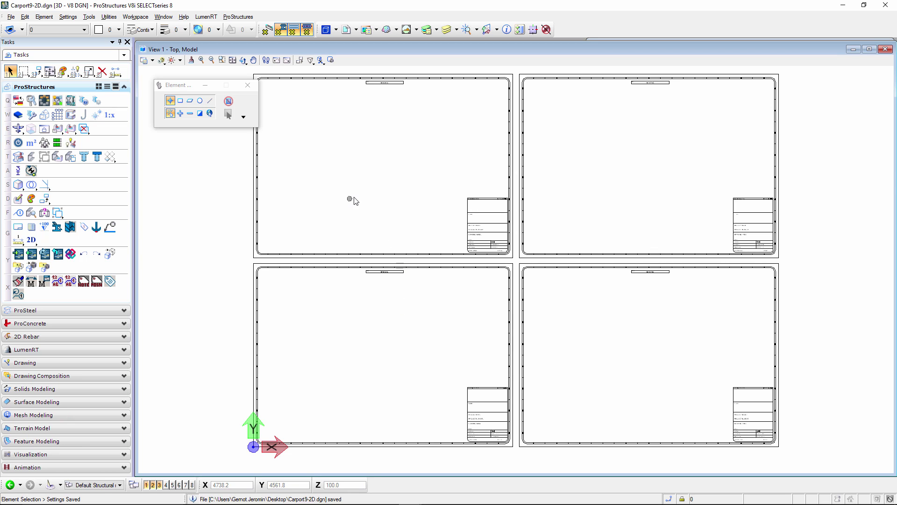
In the Carport9-2D drawing, accept the drawing information table and list the carport9 - Copy detail blocks for insertion in DetailCenter.
{"action": "left_click", "coordinate": [56, 254]}
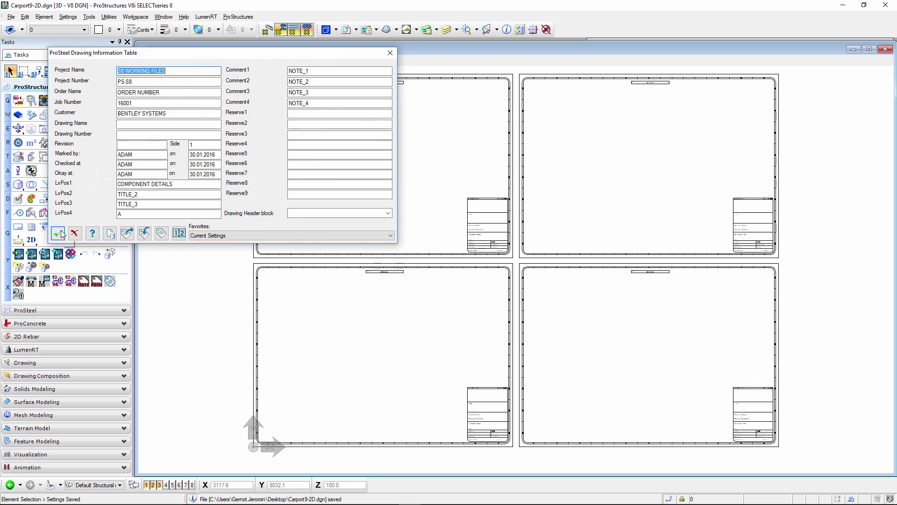
{"action": "left_click", "coordinate": [61, 233]}
{"action": "left_click", "coordinate": [155, 237]}
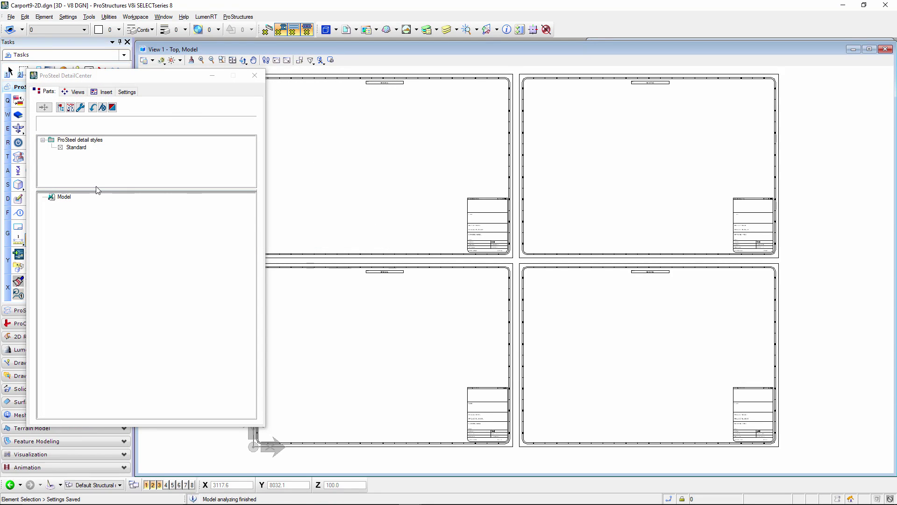
{"action": "left_click", "coordinate": [106, 92]}
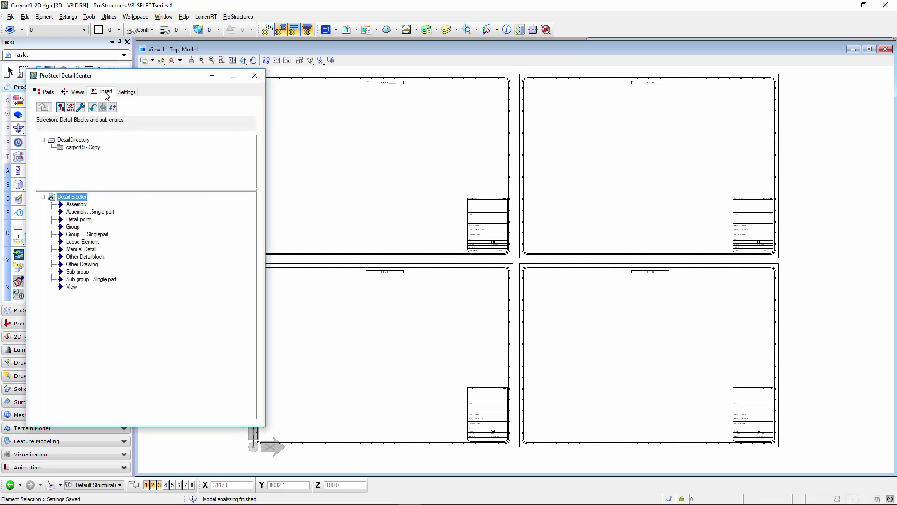
{"action": "left_click", "coordinate": [87, 148]}
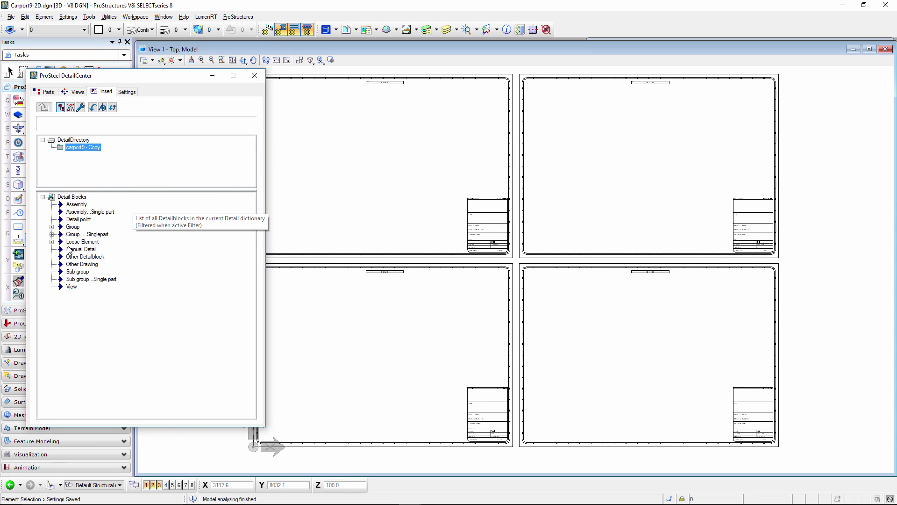
Disable With Pre-sort in the display settings of the detail block list.
{"action": "left_click", "coordinate": [71, 108]}
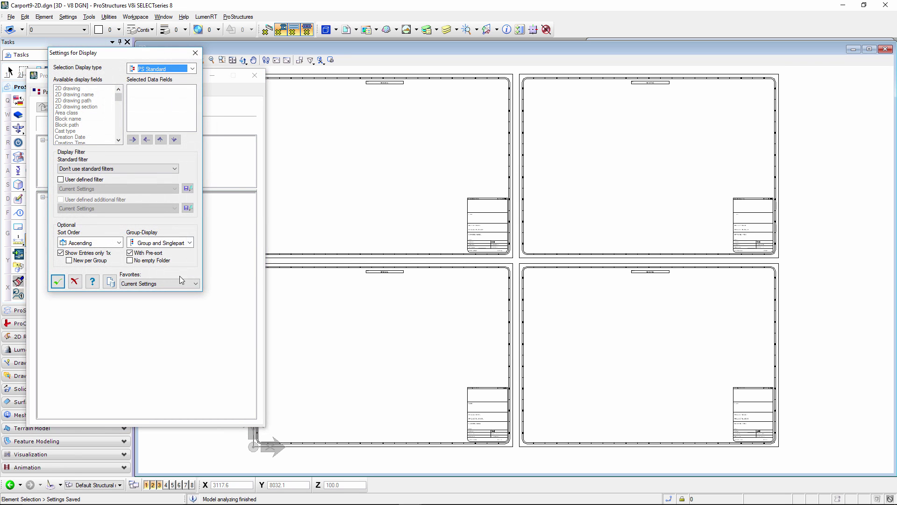
{"action": "left_click", "coordinate": [161, 242]}
{"action": "left_click", "coordinate": [159, 256]}
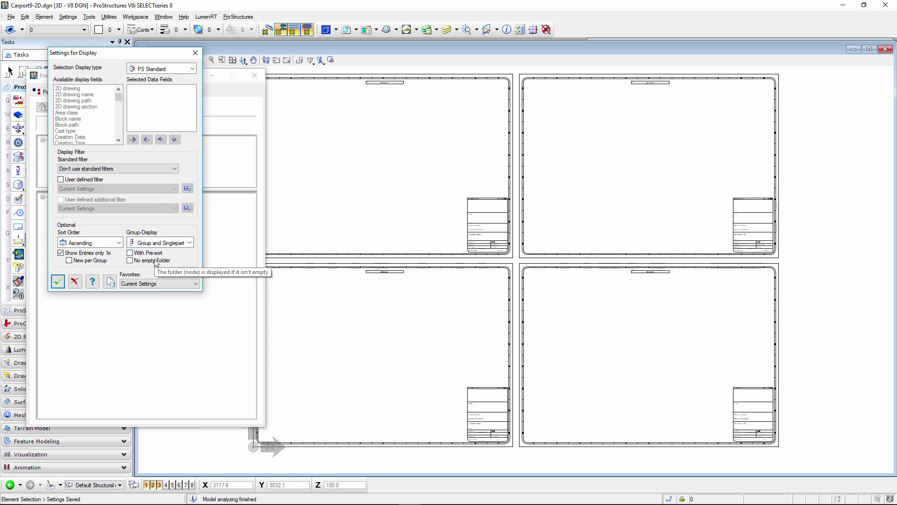
{"action": "left_click", "coordinate": [58, 281]}
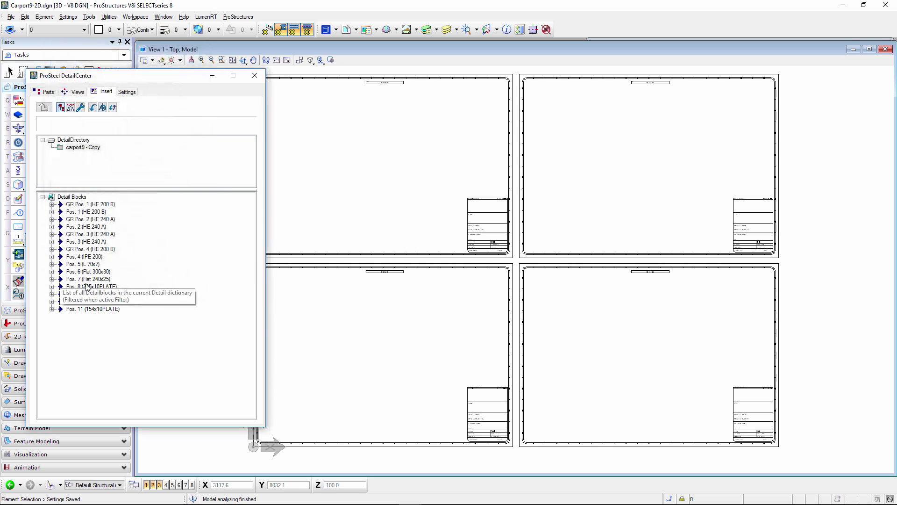
Look through the listed detail blocks from GR Pos. 1 to Pos. 11 and the options available for Pos. 1 (HE 200 B).
{"action": "left_click", "coordinate": [90, 207]}
{"action": "left_click", "coordinate": [89, 213]}
{"action": "left_click", "coordinate": [84, 242]}
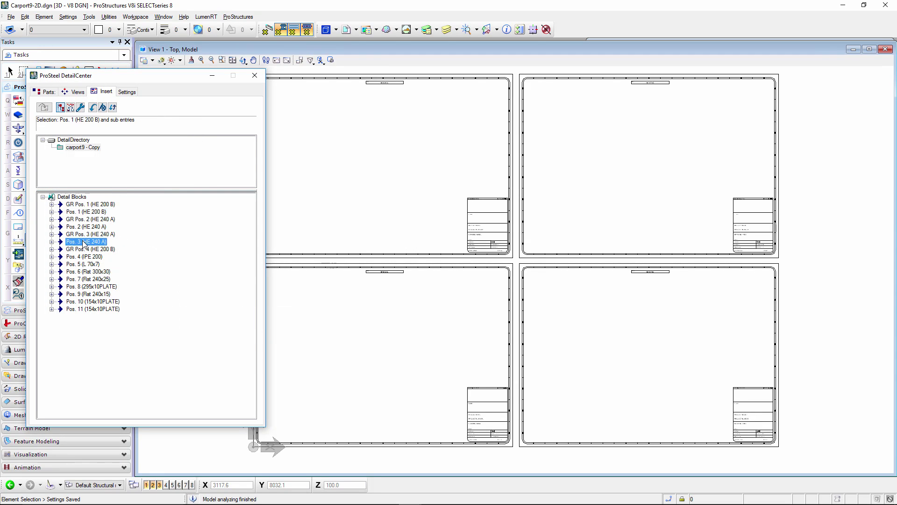
{"action": "left_click", "coordinate": [85, 265]}
{"action": "left_click", "coordinate": [87, 294]}
{"action": "left_click", "coordinate": [92, 309]}
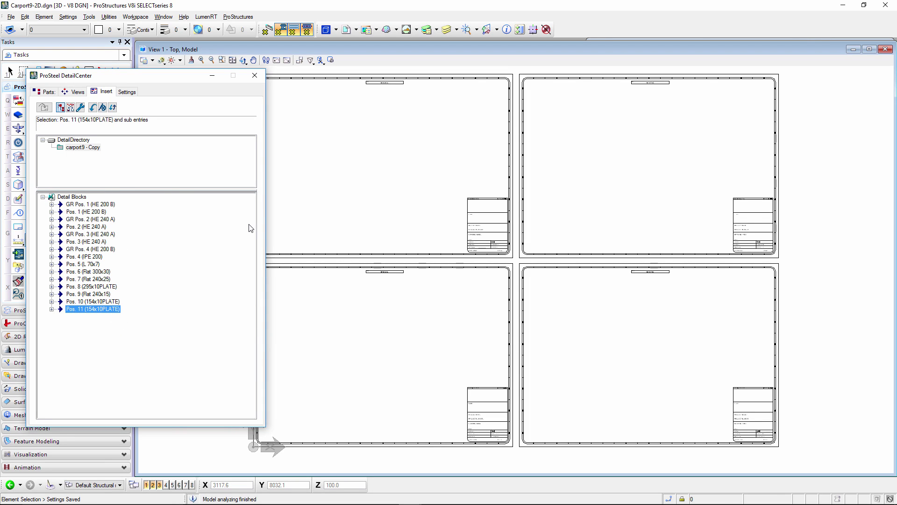
{"action": "left_click", "coordinate": [93, 213]}
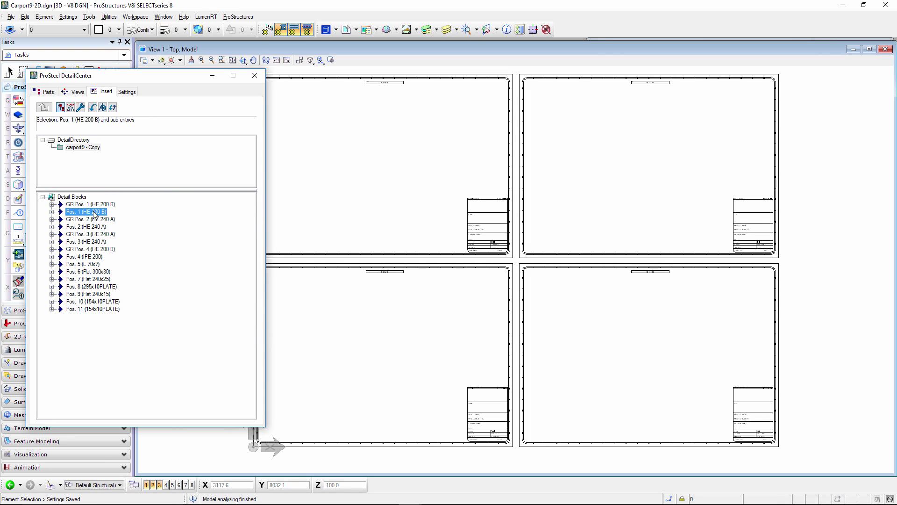
{"action": "right_click", "coordinate": [94, 213]}
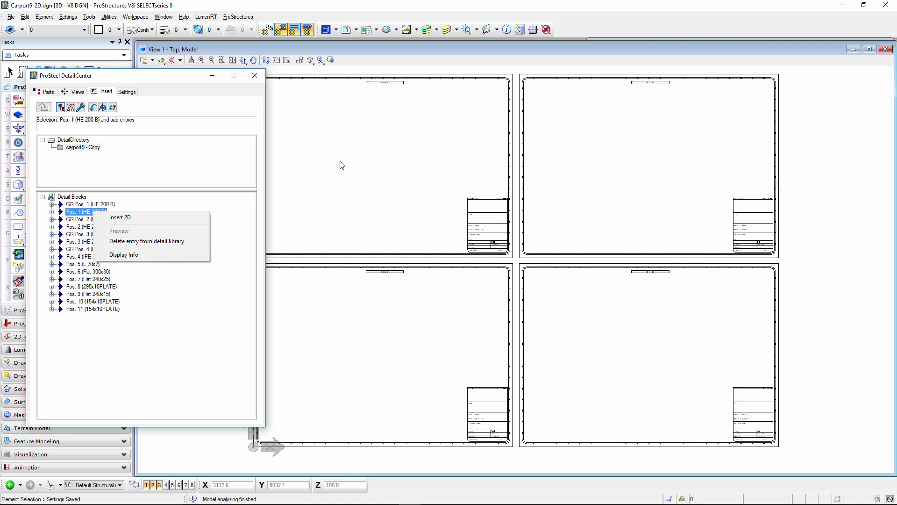
{"action": "left_click", "coordinate": [193, 375]}
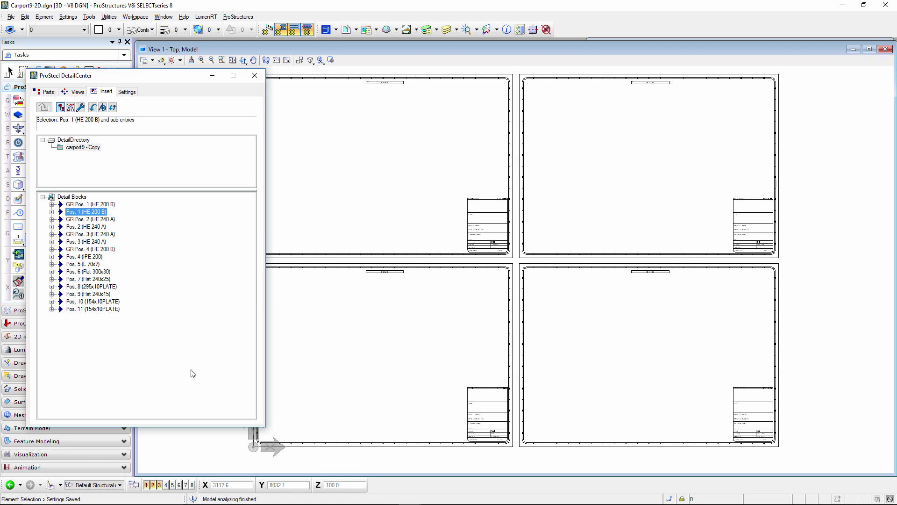
Enable Use US mark number in the DetailCenter insertion settings.
{"action": "left_click", "coordinate": [82, 108]}
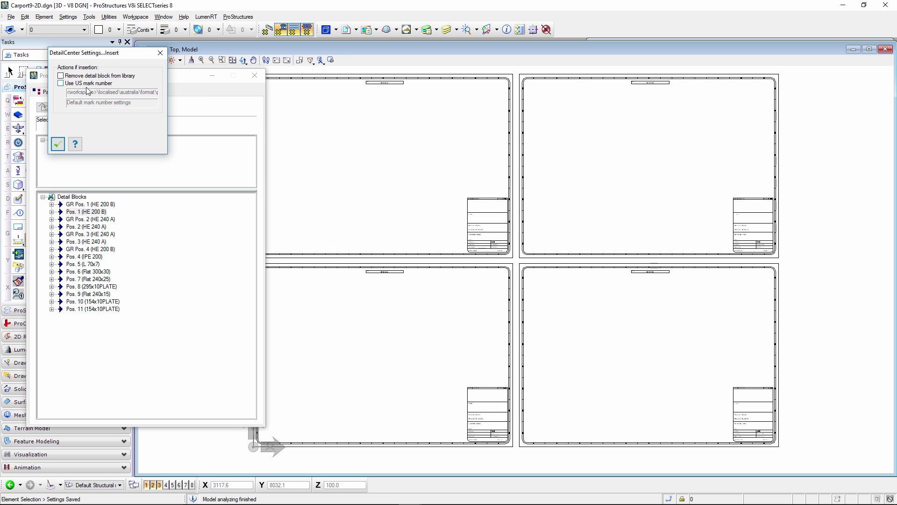
{"action": "left_click", "coordinate": [69, 85]}
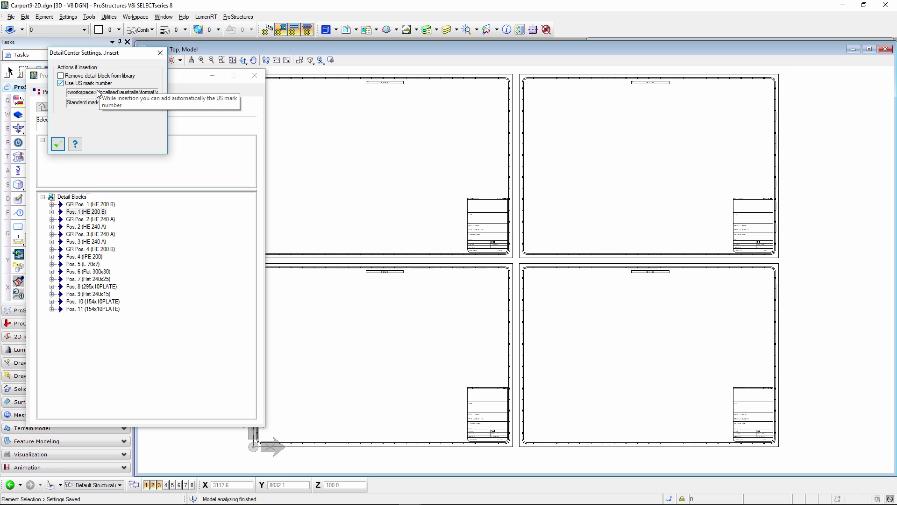
{"action": "left_click", "coordinate": [57, 144]}
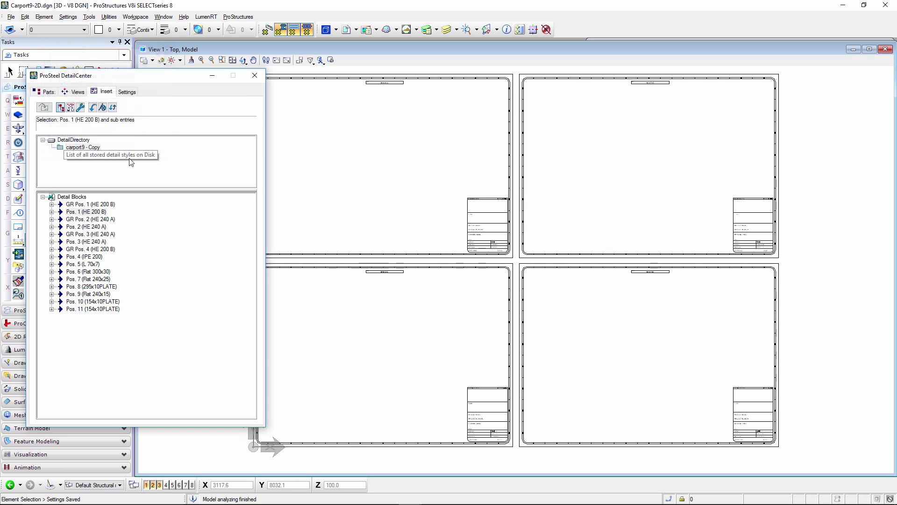
Insert the 2D detail of Pos. 1 (HE 200 B) near the upper-left corner of the upper-left drawing sheet.
{"action": "left_click", "coordinate": [77, 214]}
{"action": "right_click", "coordinate": [78, 215]}
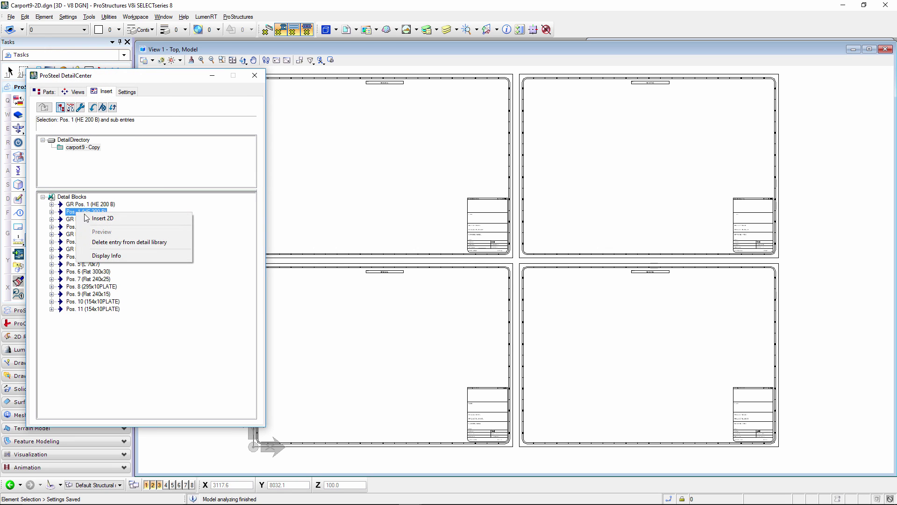
{"action": "left_click", "coordinate": [96, 218]}
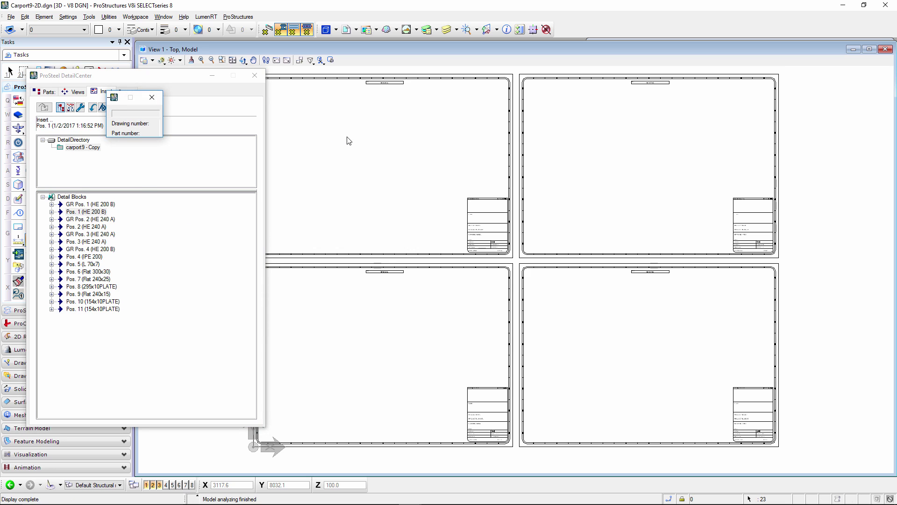
{"action": "scroll", "coordinate": [584, 133], "scroll_direction": "down", "scroll_amount": 2}
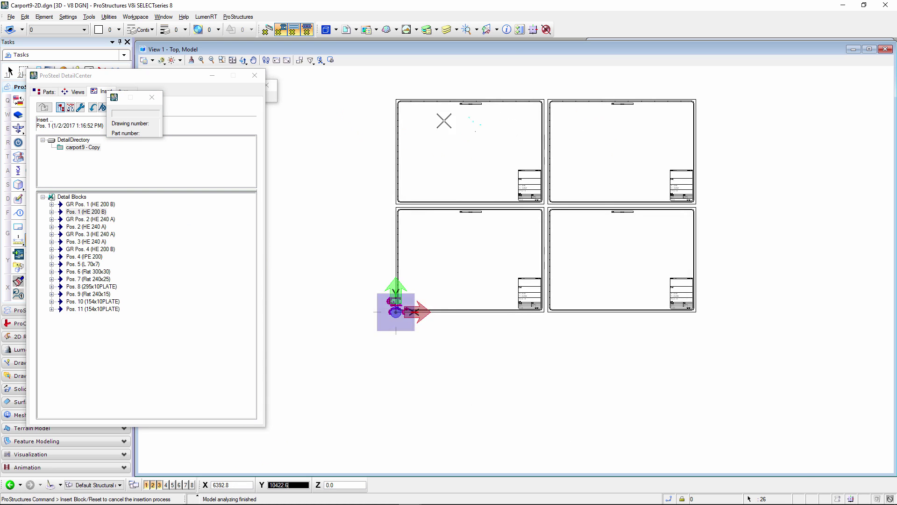
{"action": "scroll", "coordinate": [444, 120], "scroll_direction": "up", "scroll_amount": 5}
{"action": "middle_click_drag", "start_coordinate": [421, 156], "coordinate": [416, 188]}
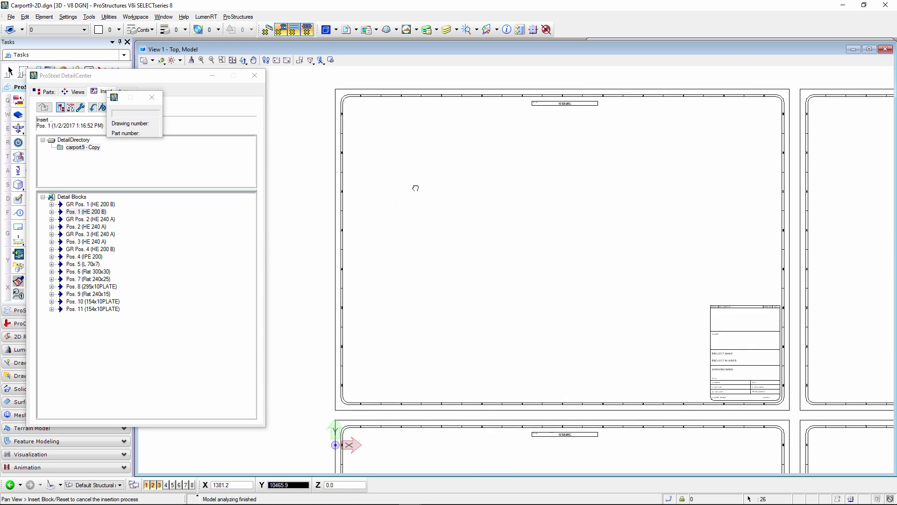
{"action": "left_click", "coordinate": [401, 164]}
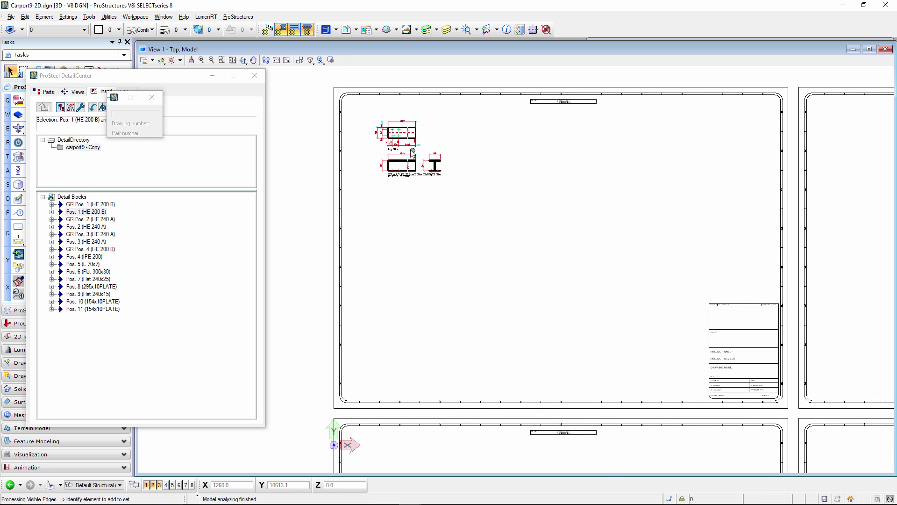
{"action": "scroll", "coordinate": [412, 152], "scroll_direction": "up", "scroll_amount": 6}
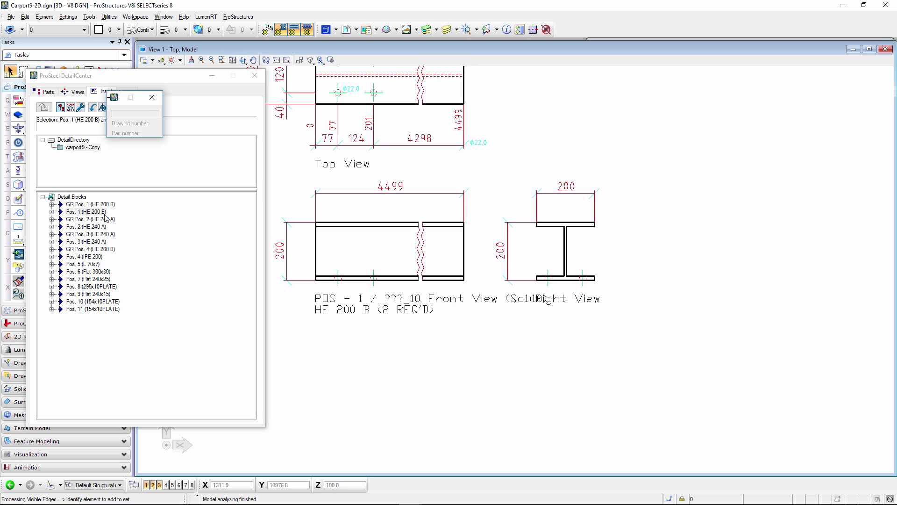
Insert the 2D detail of Pos. 2 (HE 240 A) to the right of the Pos. 1 detail on the same sheet.
{"action": "left_click", "coordinate": [87, 228]}
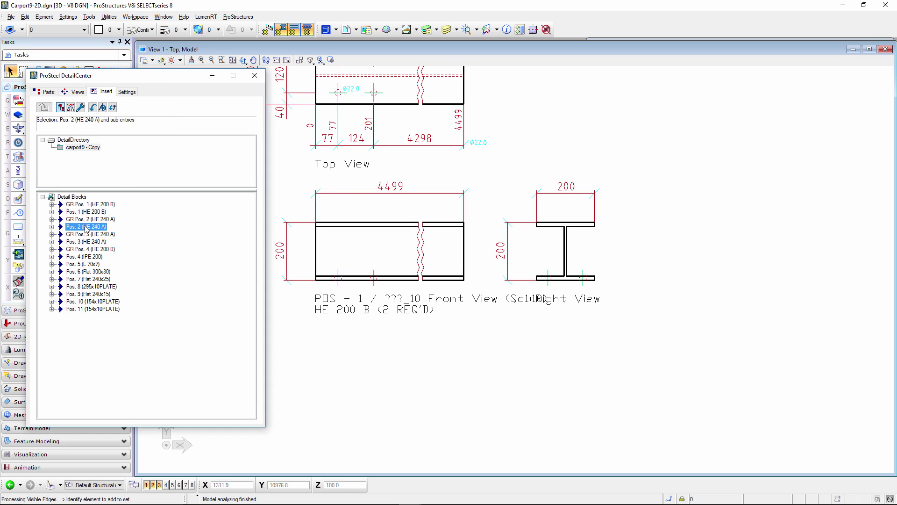
{"action": "right_click", "coordinate": [86, 229]}
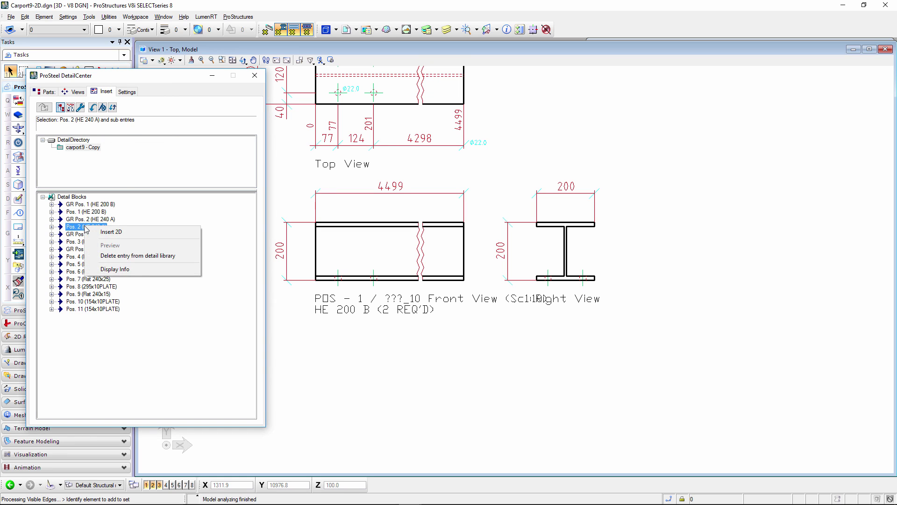
{"action": "left_click", "coordinate": [116, 232]}
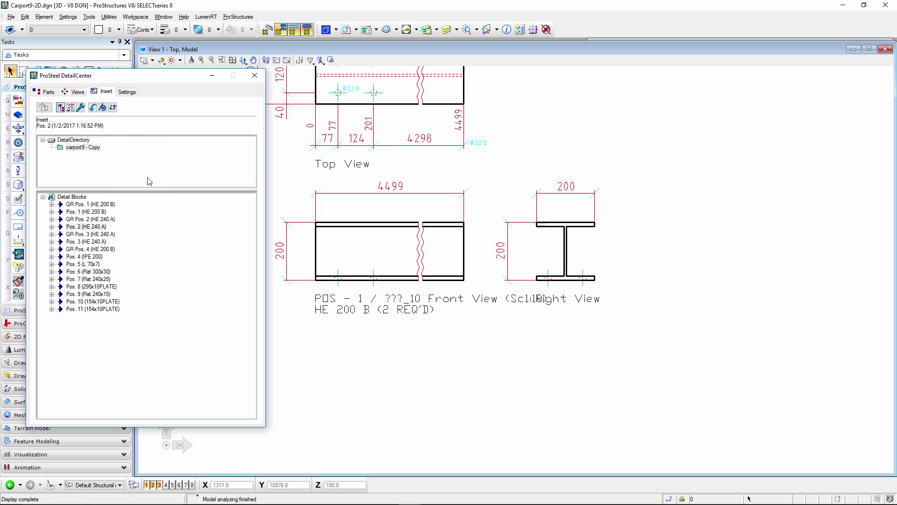
{"action": "scroll", "coordinate": [453, 223], "scroll_direction": "down", "scroll_amount": 5}
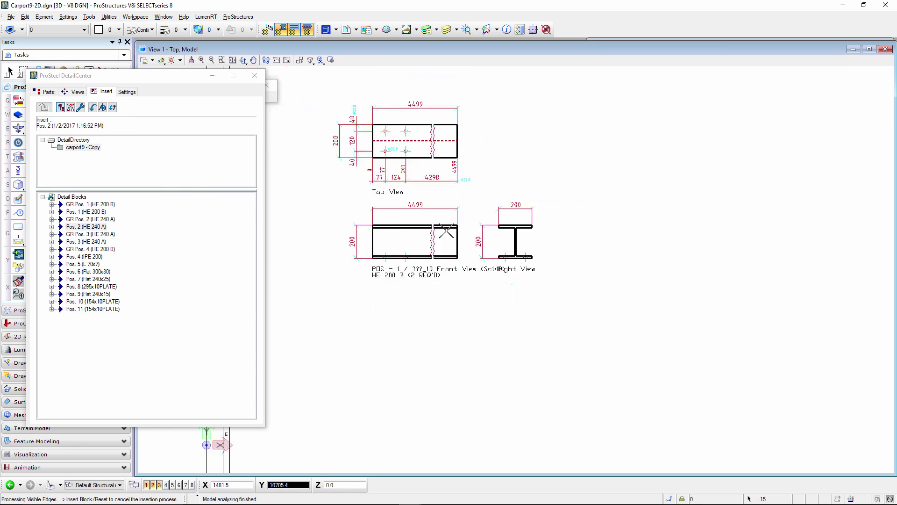
{"action": "left_click", "coordinate": [579, 197]}
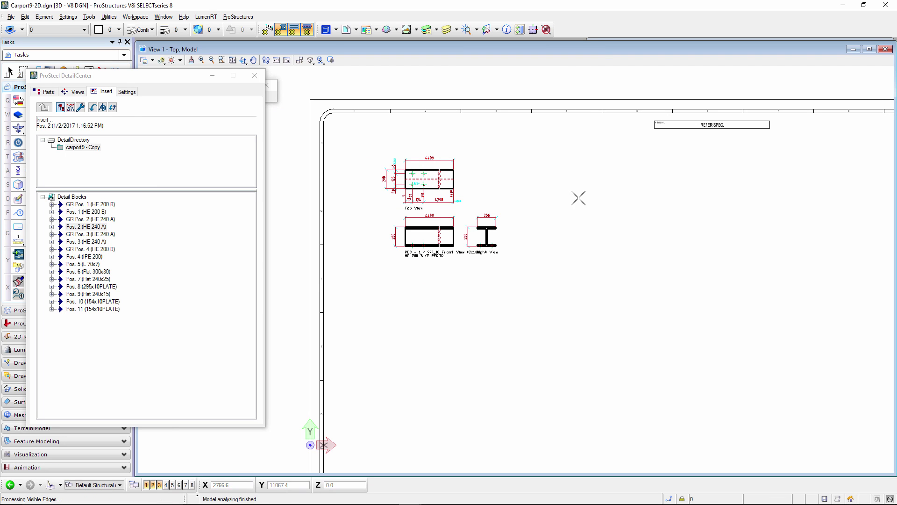
Enlarge the US-Mark-Numbering window and arrange it and the DetailCenter window side by side so both stay accessible.
{"action": "left_click_drag", "start_coordinate": [167, 81], "coordinate": [194, 170]}
{"action": "left_click", "coordinate": [124, 117]}
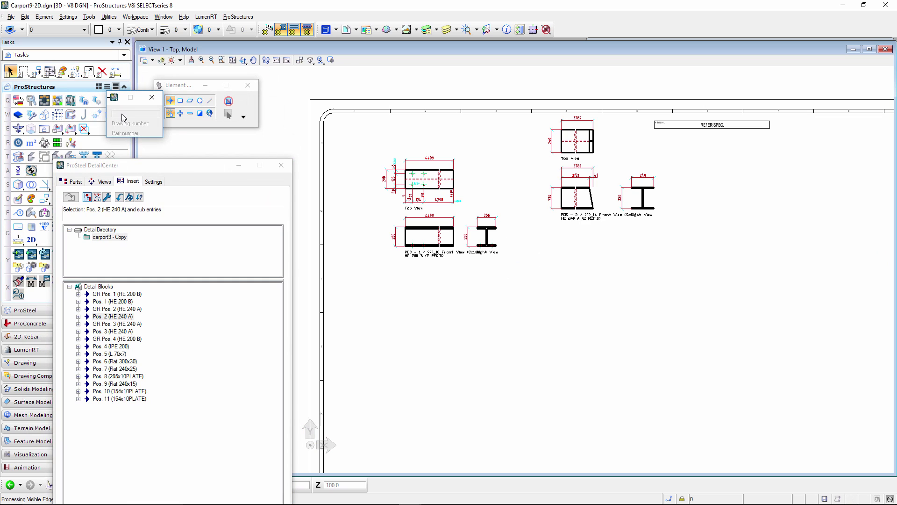
{"action": "left_click_drag", "start_coordinate": [163, 136], "coordinate": [330, 244]}
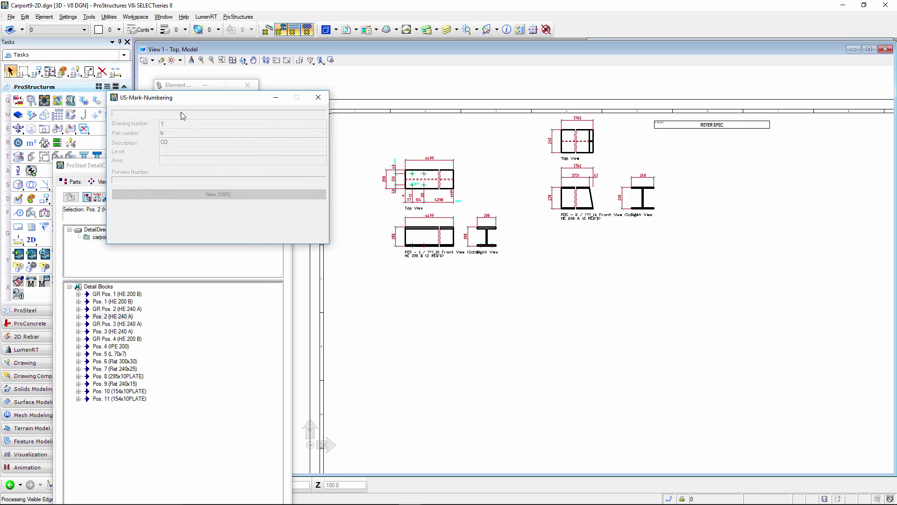
{"action": "left_click_drag", "start_coordinate": [201, 98], "coordinate": [484, 320]}
{"action": "scroll", "coordinate": [292, 106], "scroll_direction": "down", "scroll_amount": 2}
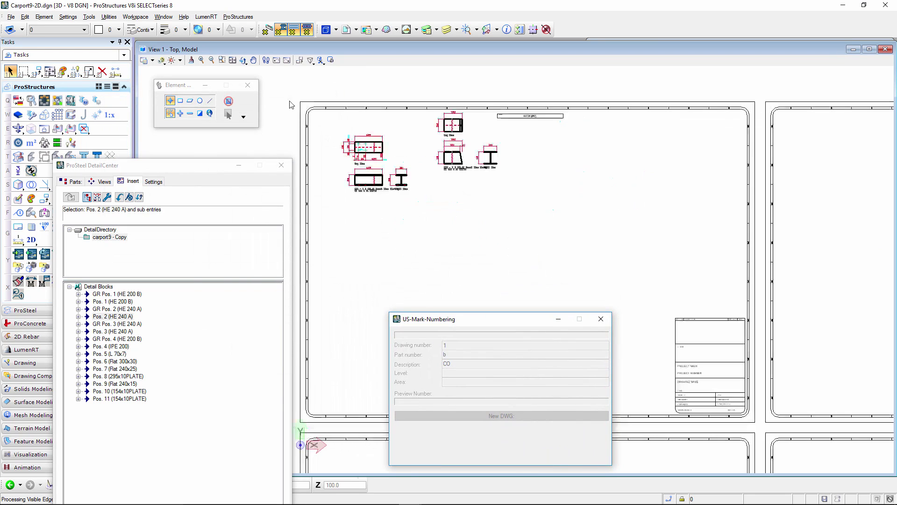
{"action": "left_click_drag", "start_coordinate": [229, 162], "coordinate": [235, 66]}
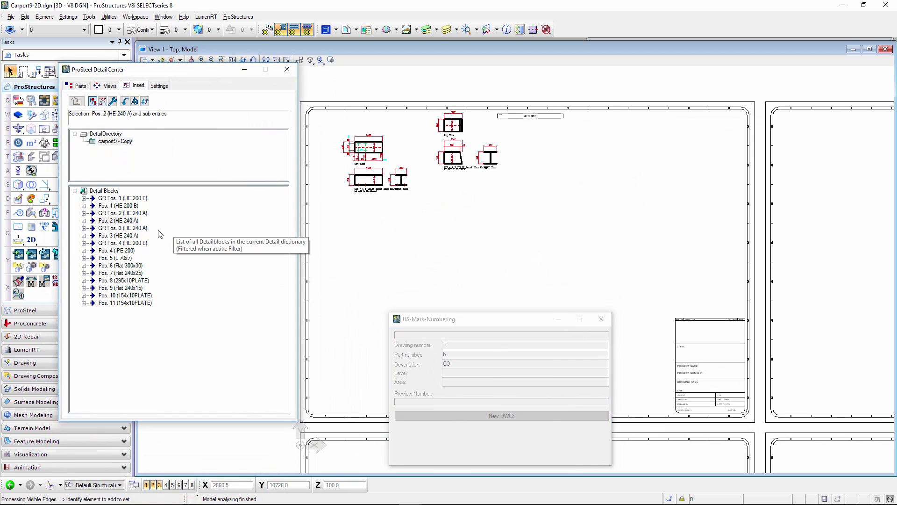
Insert the 2D detail of Pos. 3 (HE 240 A) to the right of the Pos. 2 detail on the upper-left sheet.
{"action": "left_click", "coordinate": [122, 236]}
{"action": "right_click", "coordinate": [122, 236]}
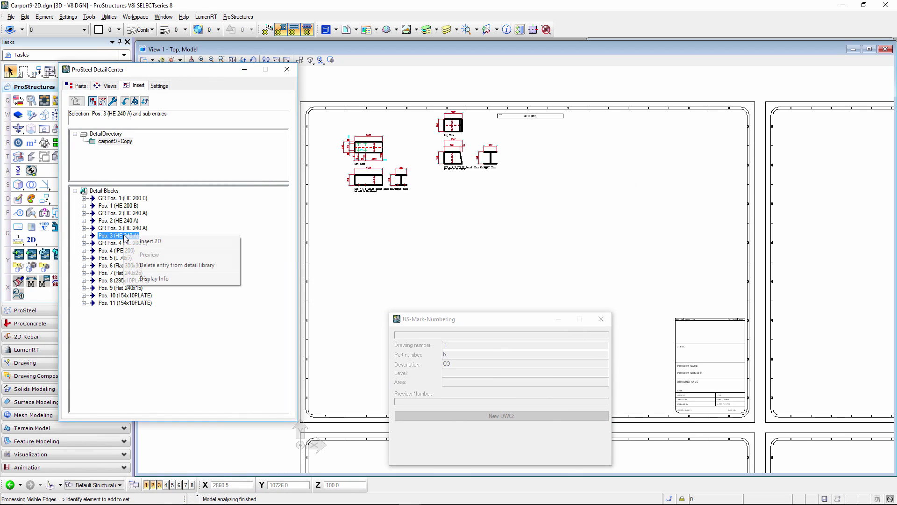
{"action": "left_click", "coordinate": [210, 241]}
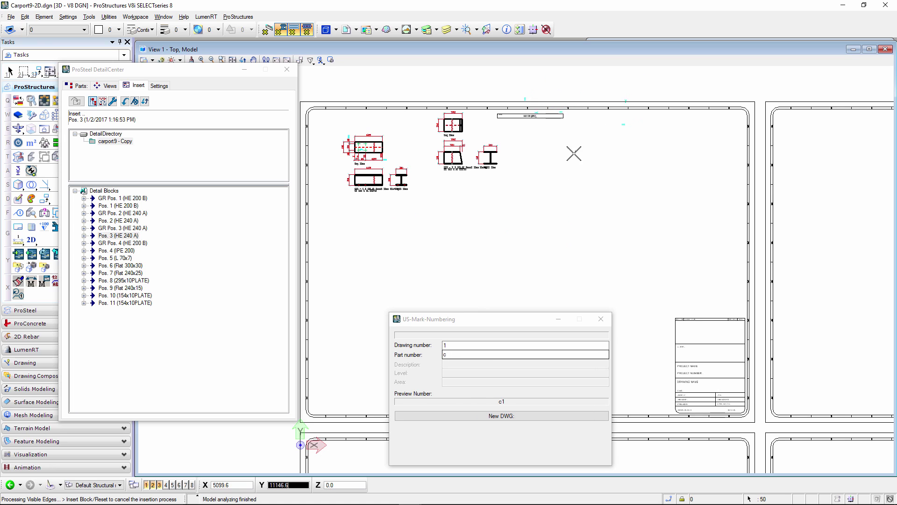
{"action": "left_click", "coordinate": [565, 162]}
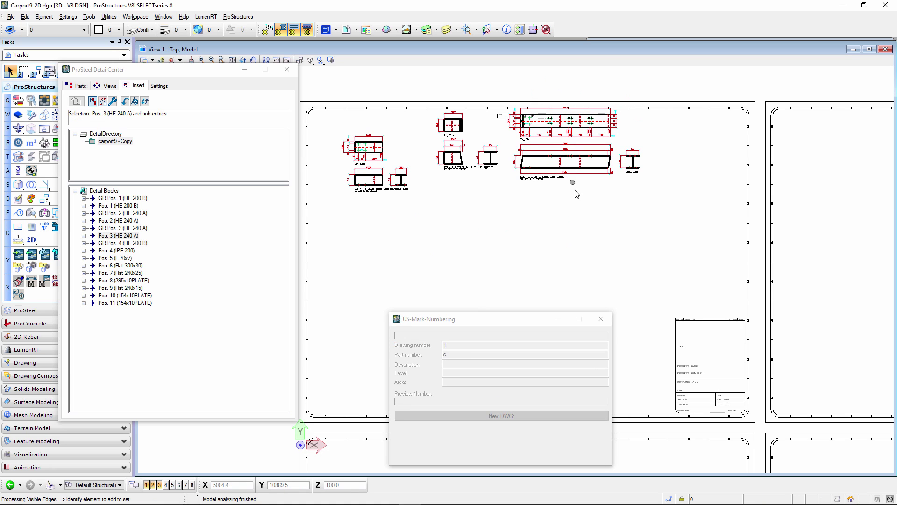
Insert the 2D detail of Pos. 4 (IPE 200) with drawing number 2 and part number d on the upper-right sheet.
{"action": "middle_click_drag", "start_coordinate": [578, 230], "coordinate": [567, 156]}
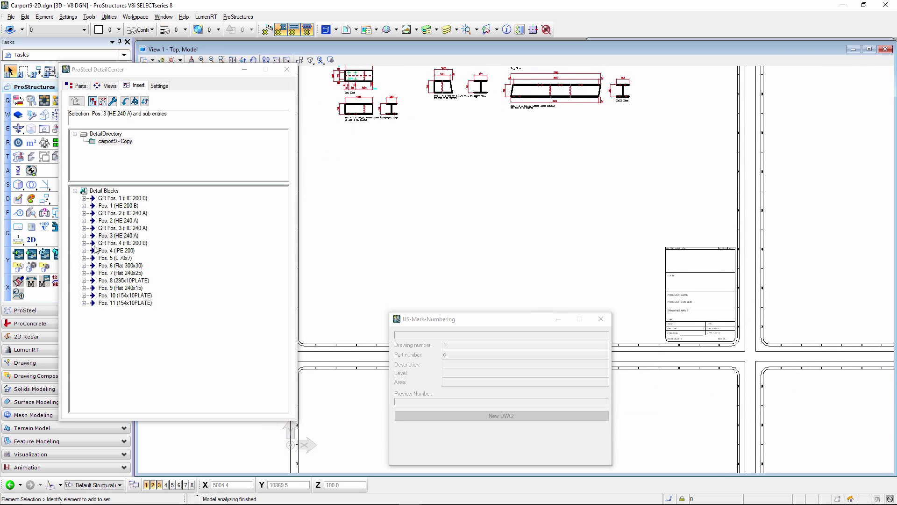
{"action": "right_click", "coordinate": [121, 254]}
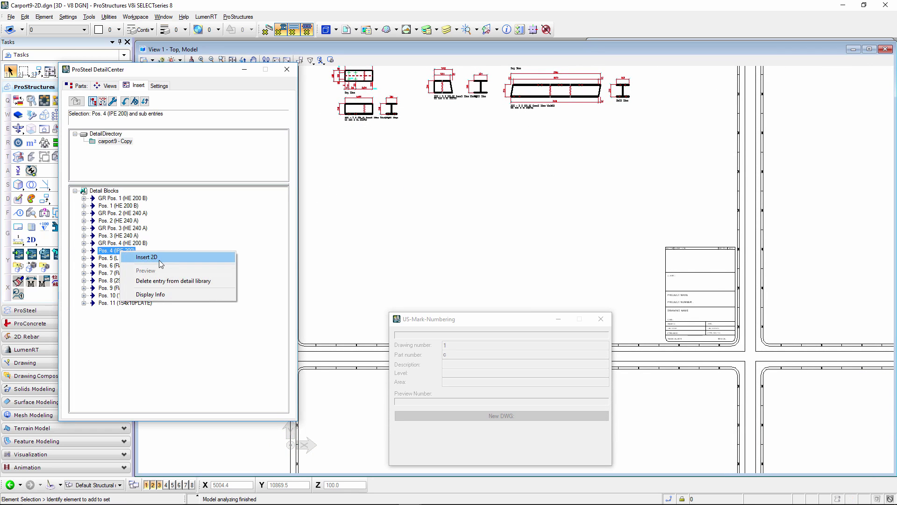
{"action": "left_click", "coordinate": [159, 259]}
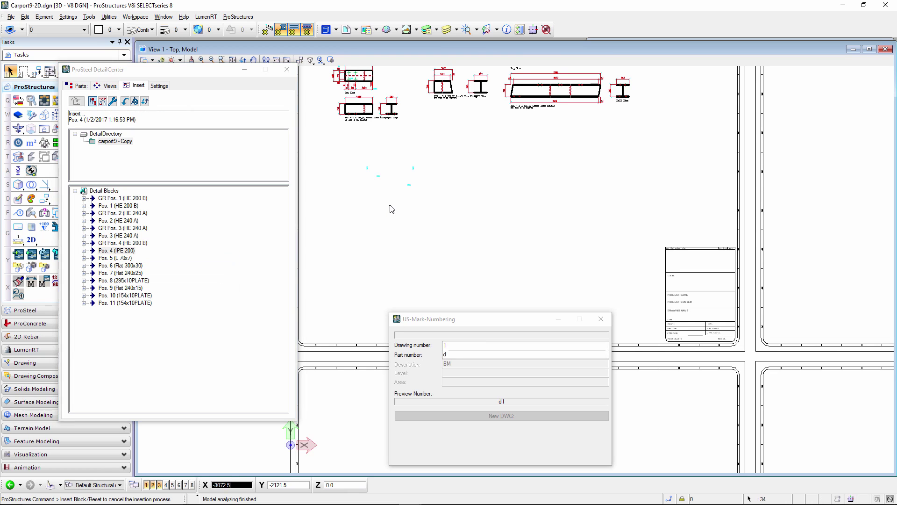
{"action": "left_click", "coordinate": [452, 347]}
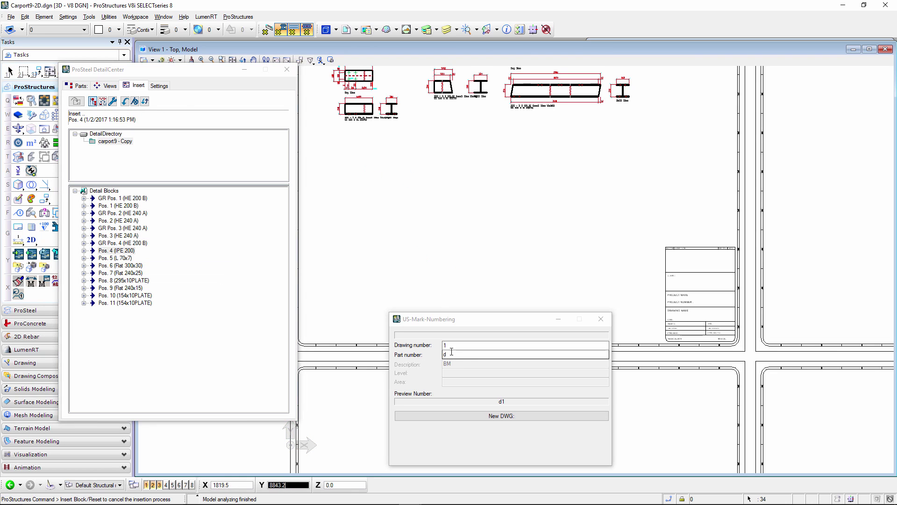
{"action": "double_click", "coordinate": [452, 347]}
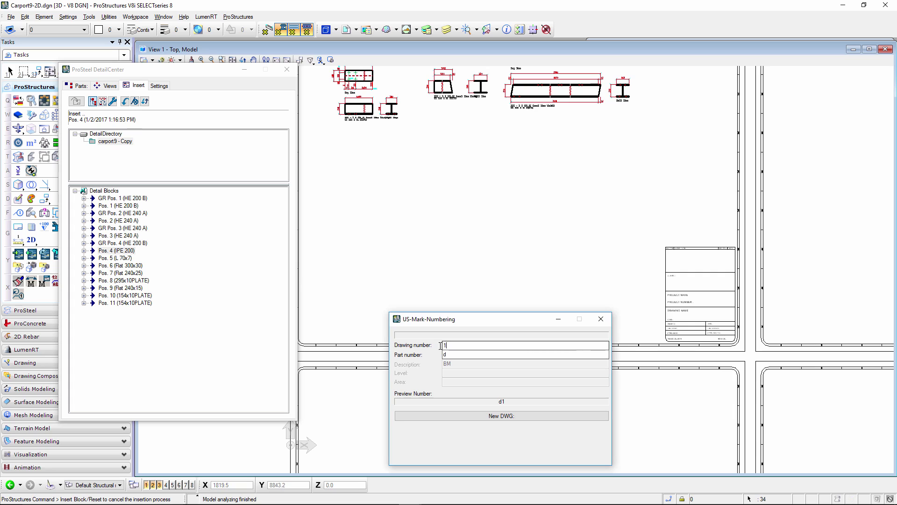
{"action": "type", "text": "2"}
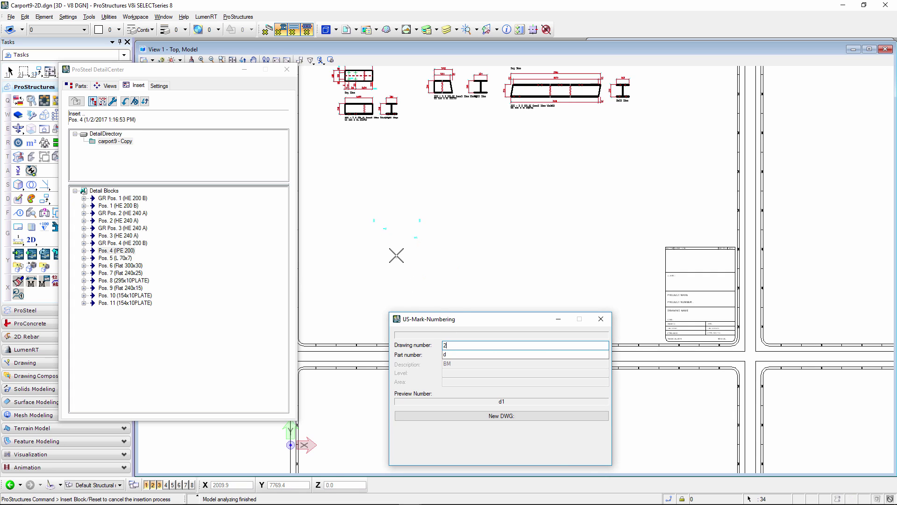
{"action": "scroll", "coordinate": [391, 254], "scroll_direction": "down", "scroll_amount": 2}
{"action": "left_click", "coordinate": [452, 354]}
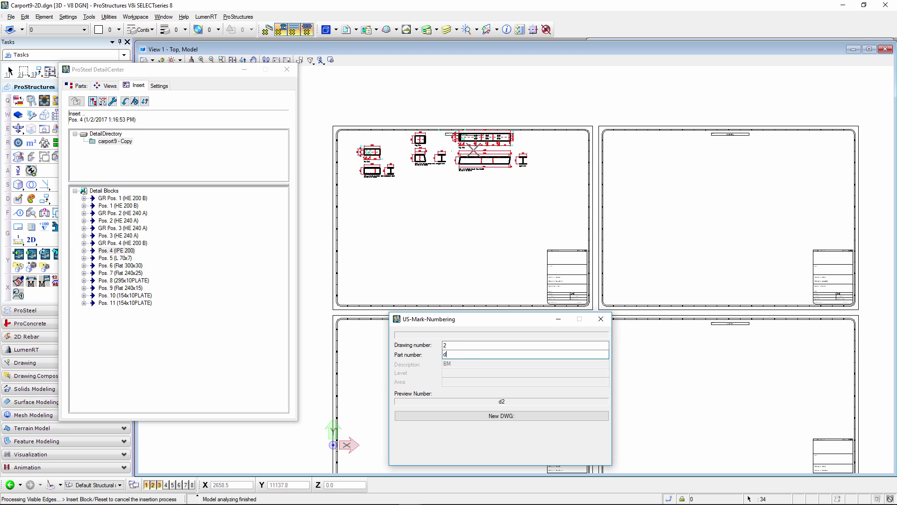
{"action": "left_click", "coordinate": [647, 175]}
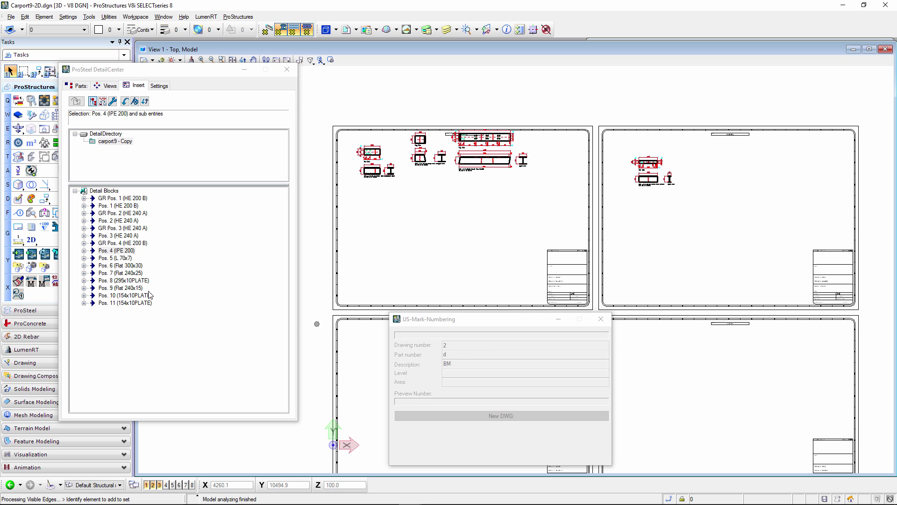
Insert the 2D detail of Pos. 5 (L 70x7) below the Pos. 4 detail, keeping drawing number 2 and part number f.
{"action": "left_click", "coordinate": [122, 259]}
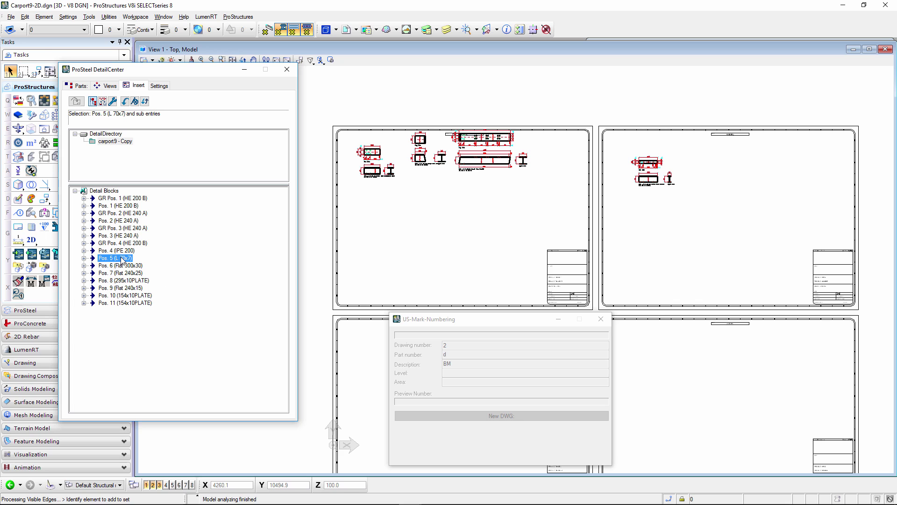
{"action": "right_click", "coordinate": [122, 260]}
{"action": "left_click", "coordinate": [140, 265]}
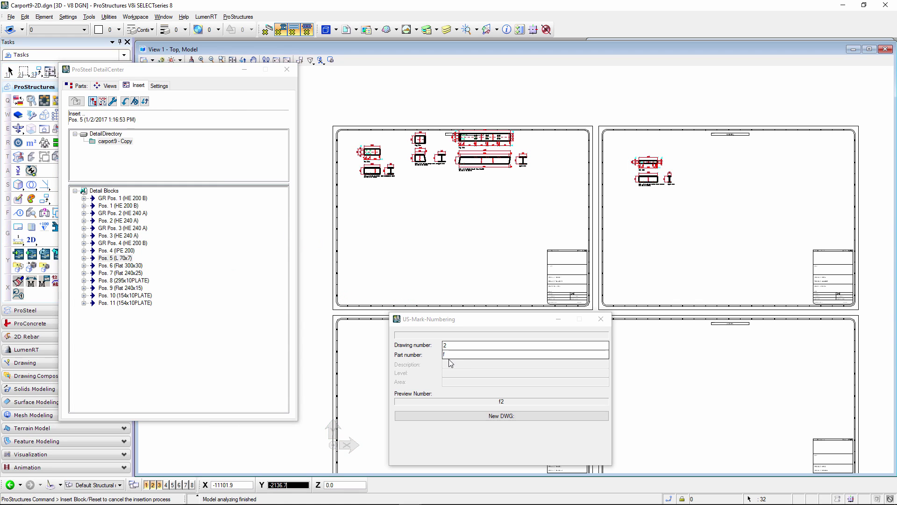
{"action": "left_click", "coordinate": [448, 344]}
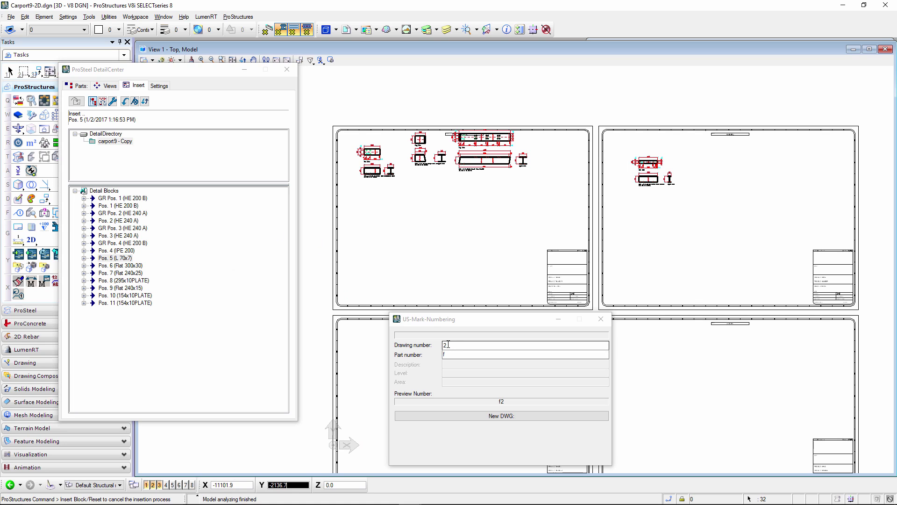
{"action": "left_click", "coordinate": [643, 212]}
Insert the 2D details of Pos. 6 (Flat 300x30) below Pos. 5 and Pos. 7 (Flat 240x25) to the right of Pos. 4.
{"action": "right_click", "coordinate": [121, 266]}
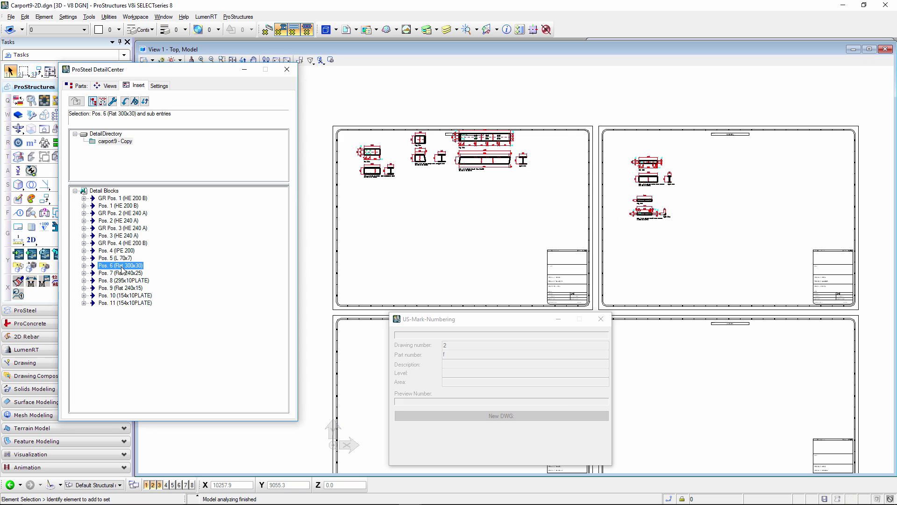
{"action": "left_click", "coordinate": [182, 273]}
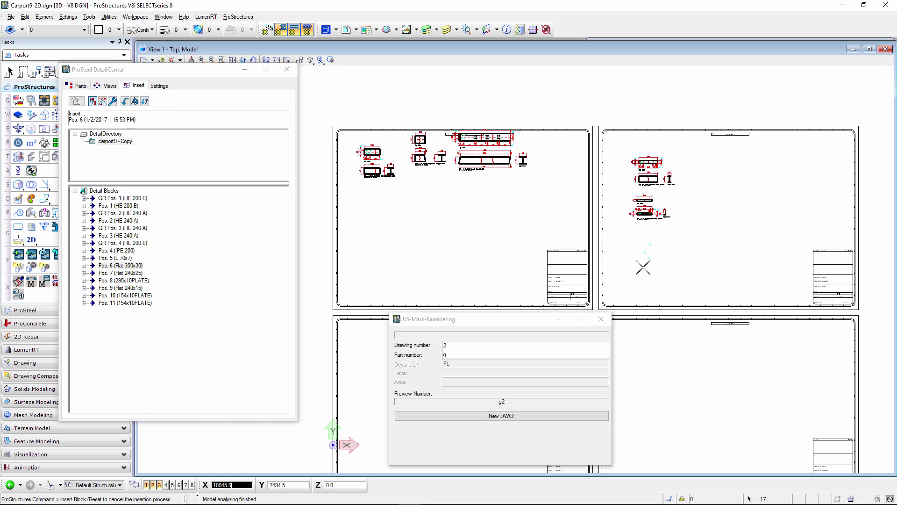
{"action": "left_click", "coordinate": [644, 257]}
{"action": "right_click", "coordinate": [130, 274]}
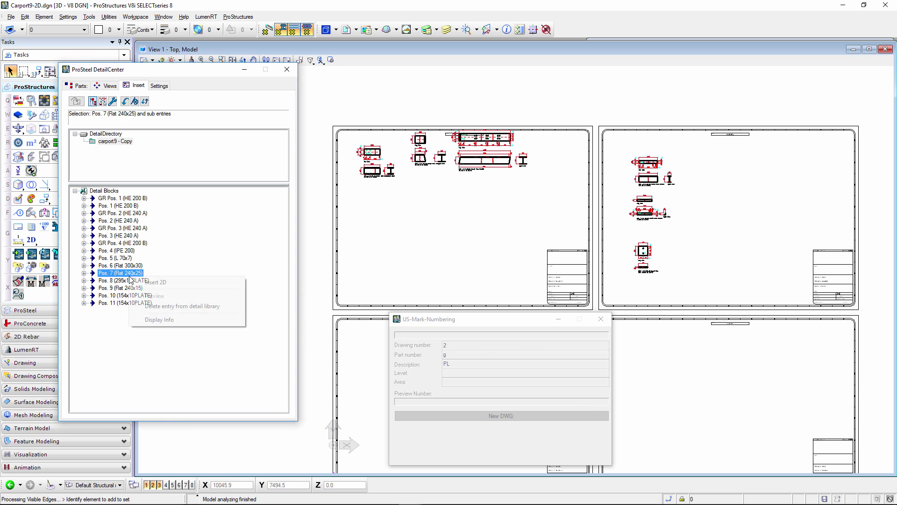
{"action": "left_click", "coordinate": [163, 283]}
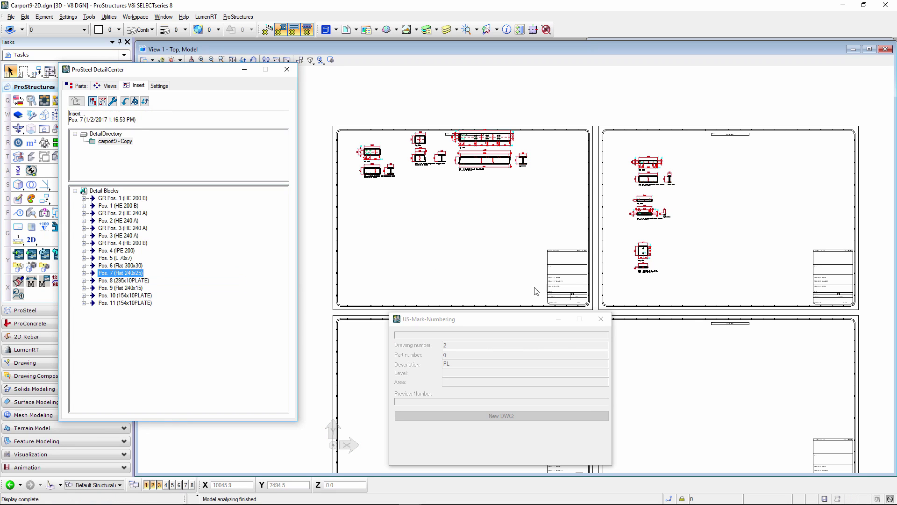
{"action": "left_click", "coordinate": [714, 179]}
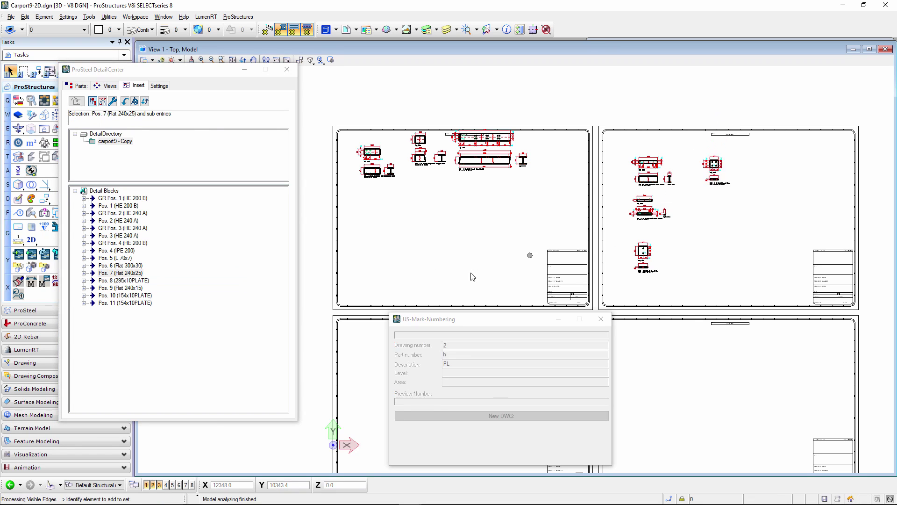
Insert the 2D detail of Pos. 8 (295x10PLATE) below the Pos. 7 detail and close the DetailCenter and US-Mark-Numbering windows.
{"action": "left_click", "coordinate": [128, 281]}
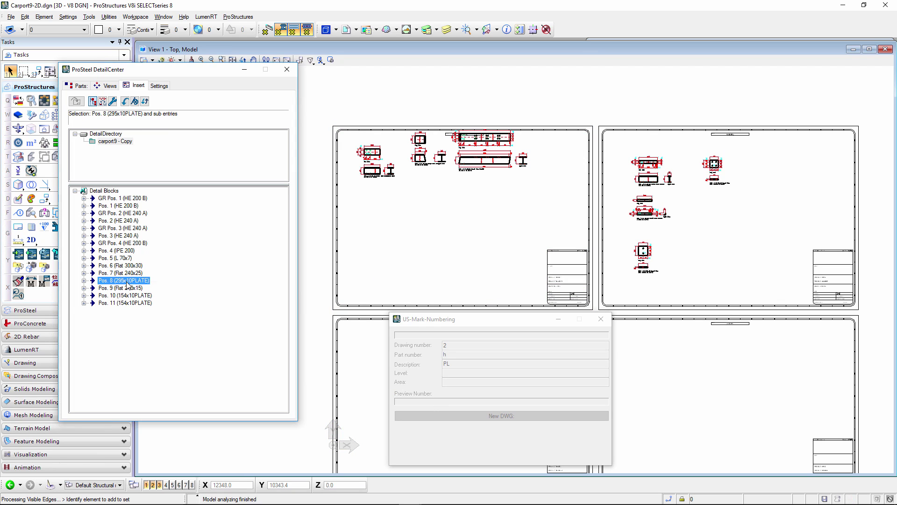
{"action": "right_click", "coordinate": [129, 284]}
{"action": "left_click", "coordinate": [174, 289]}
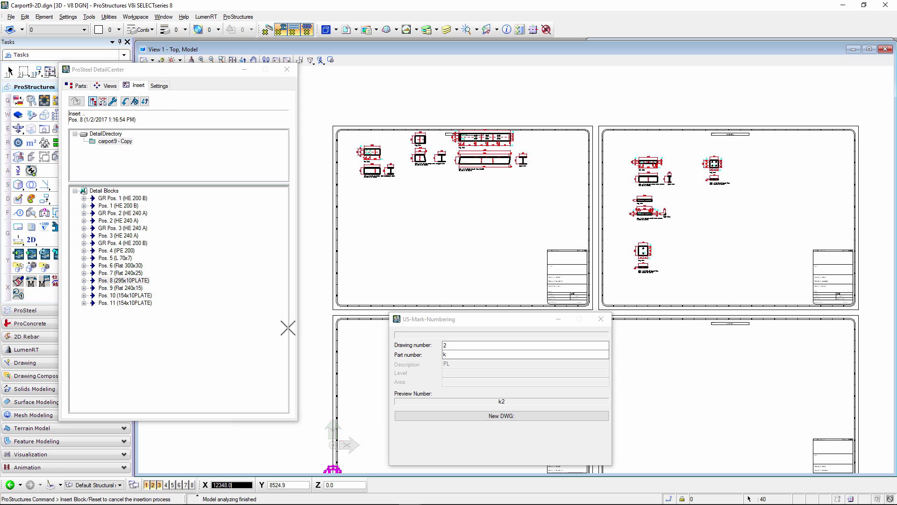
{"action": "right_click", "coordinate": [122, 287]}
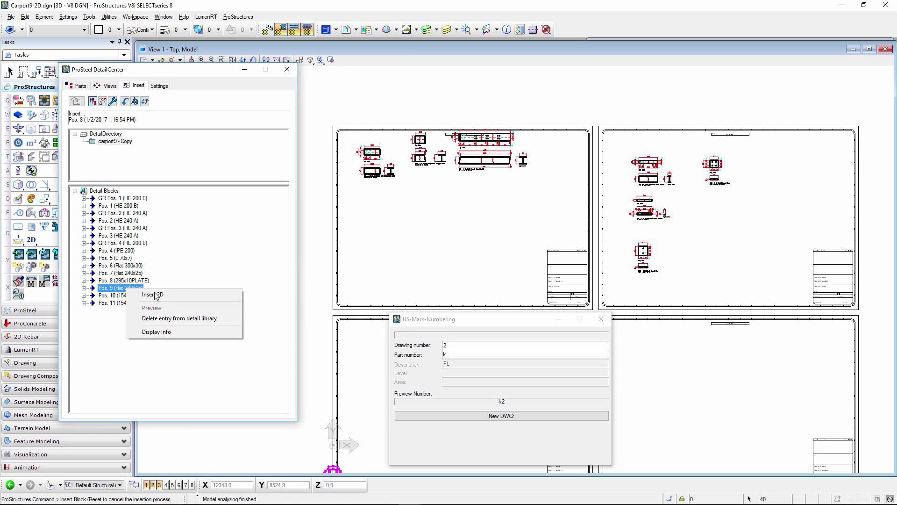
{"action": "left_click", "coordinate": [177, 296]}
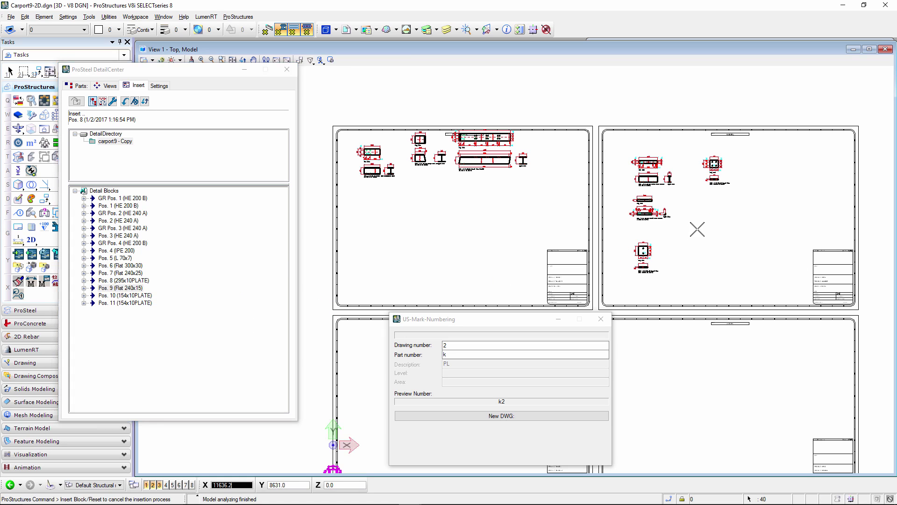
{"action": "left_click", "coordinate": [714, 226]}
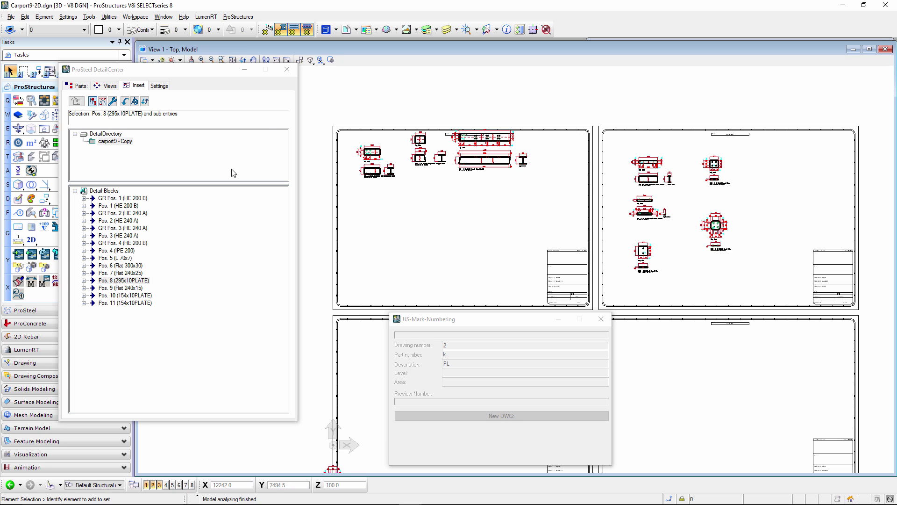
{"action": "left_click", "coordinate": [286, 70]}
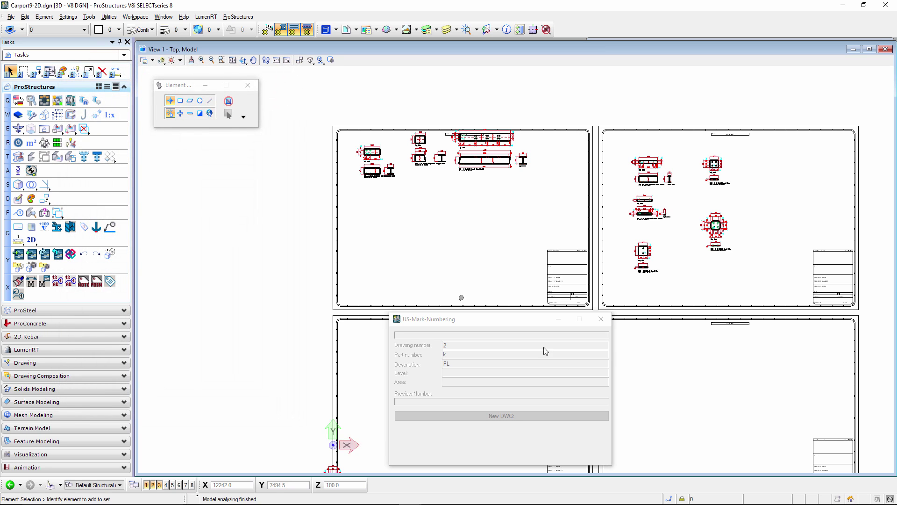
{"action": "left_click", "coordinate": [602, 320]}
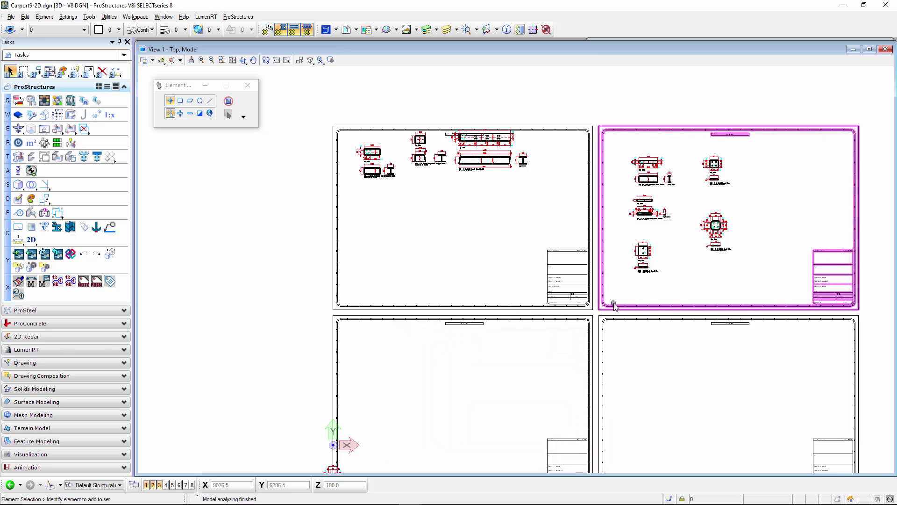
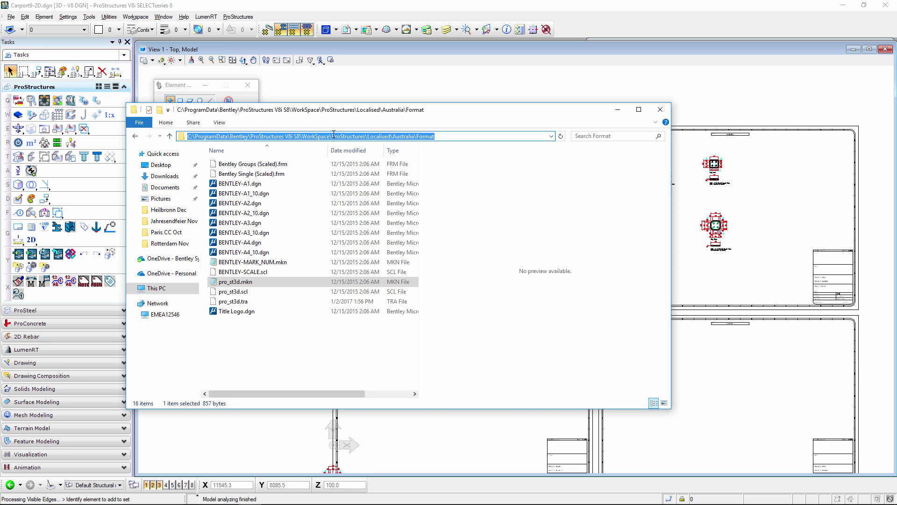
In File Explorer, examine the Format folder's path, go up to the Localised folder and open its Australia folder.
{"action": "left_click_drag", "start_coordinate": [367, 136], "coordinate": [391, 136]}
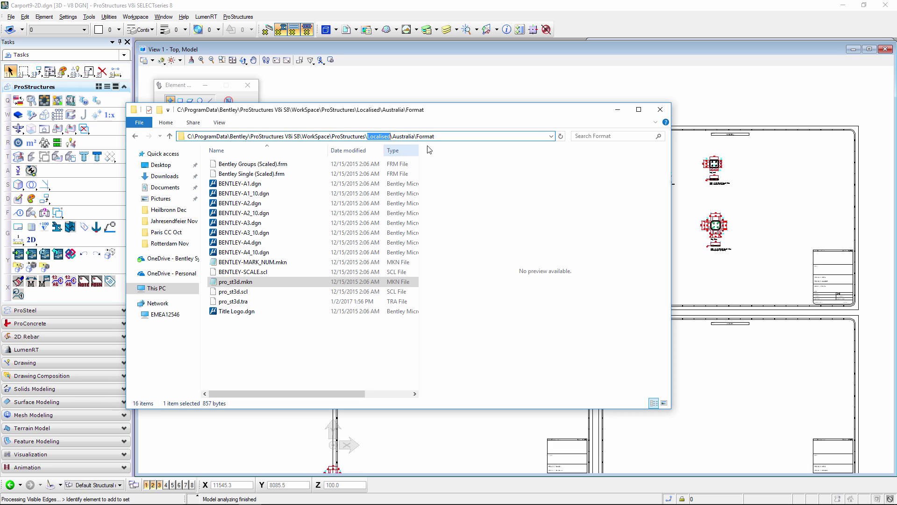
{"action": "left_click", "coordinate": [170, 136]}
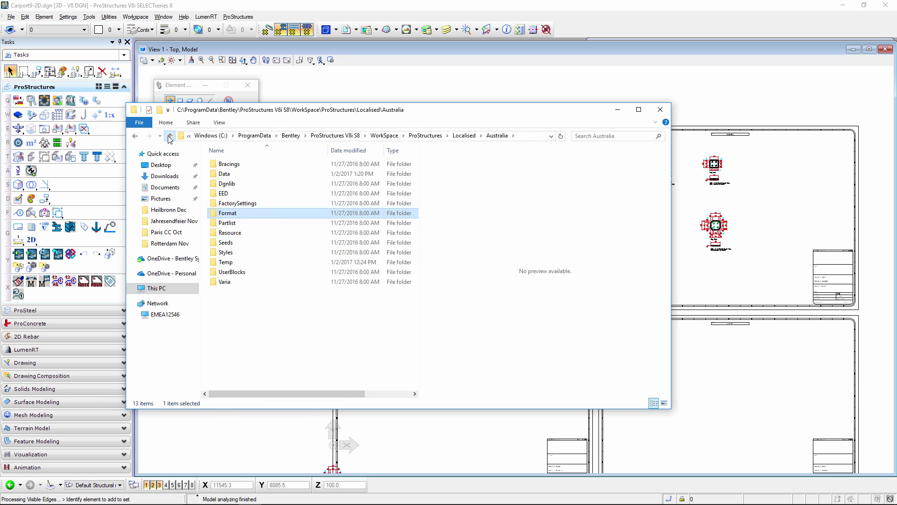
{"action": "left_click", "coordinate": [169, 136]}
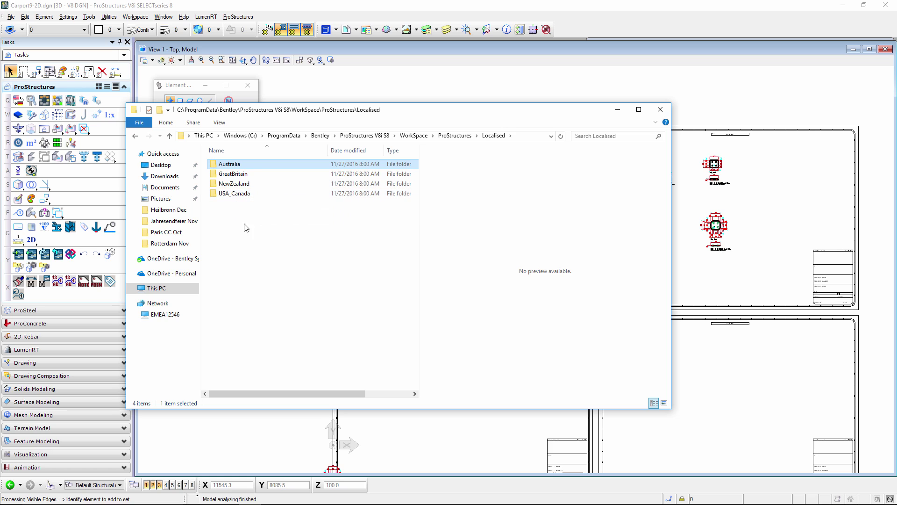
{"action": "double_click", "coordinate": [248, 166]}
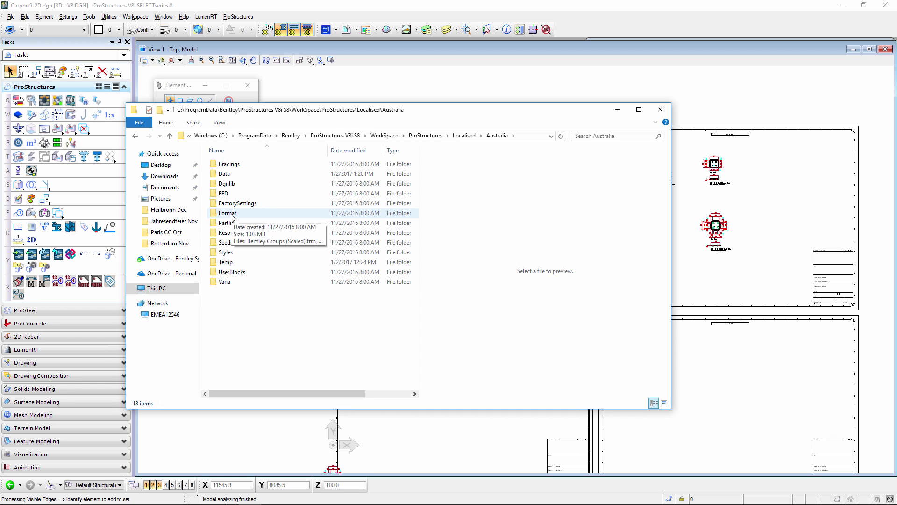
Open the Format folder inside Australia, open pro_st3d.mkn in Notepad and move its window over the folder view.
{"action": "double_click", "coordinate": [231, 214]}
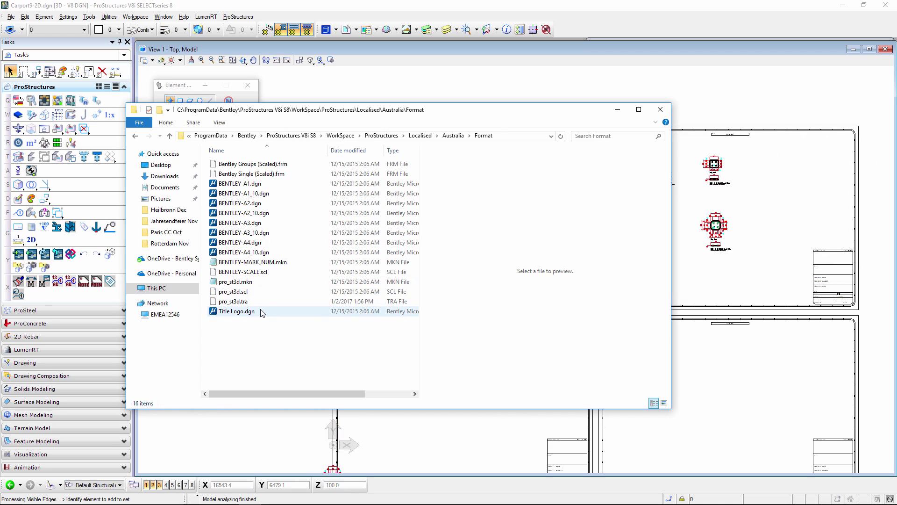
{"action": "left_click", "coordinate": [219, 282]}
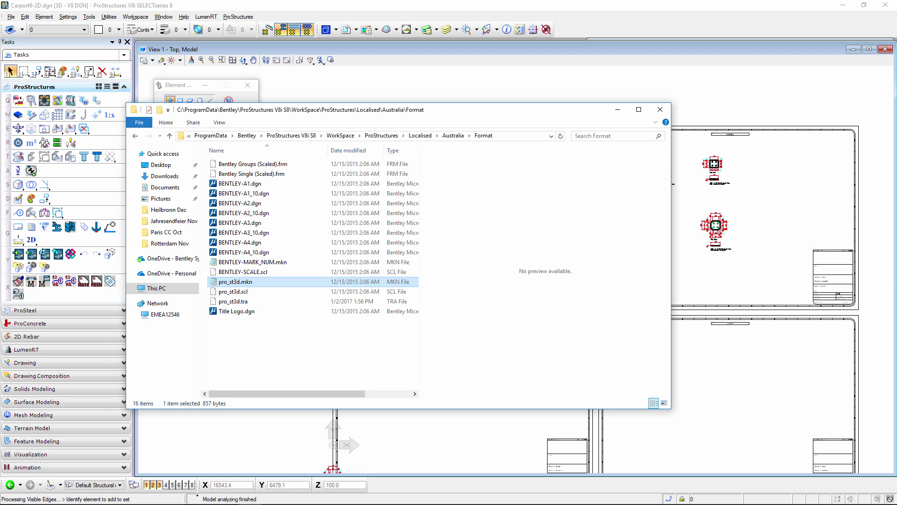
{"action": "key", "text": "Return"}
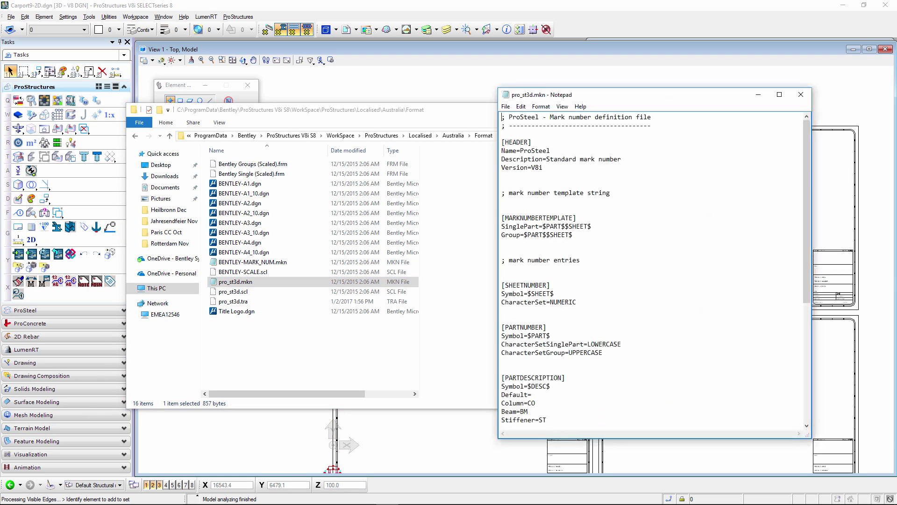
{"action": "left_click_drag", "start_coordinate": [579, 99], "coordinate": [292, 67]}
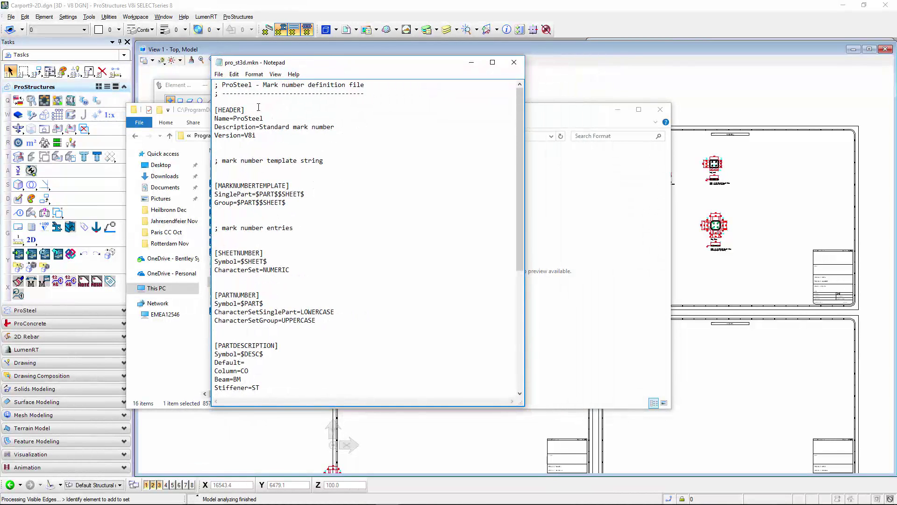
Examine the header and the [MARKNUMBERTEMPLATE] section, especially the $PART$ and $SHEET$ symbols in the SinglePart template.
{"action": "left_click_drag", "start_coordinate": [263, 139], "coordinate": [205, 82]}
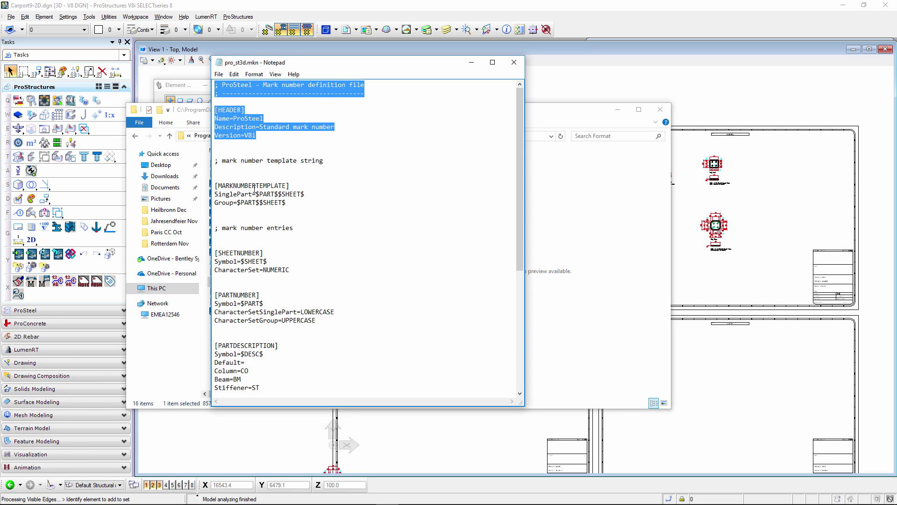
{"action": "left_click_drag", "start_coordinate": [214, 185], "coordinate": [288, 201]}
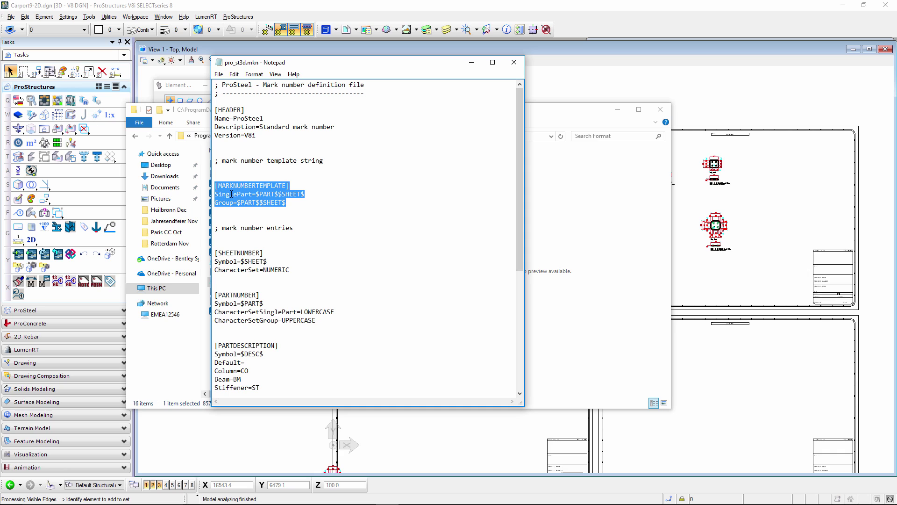
{"action": "key", "text": "Right"}
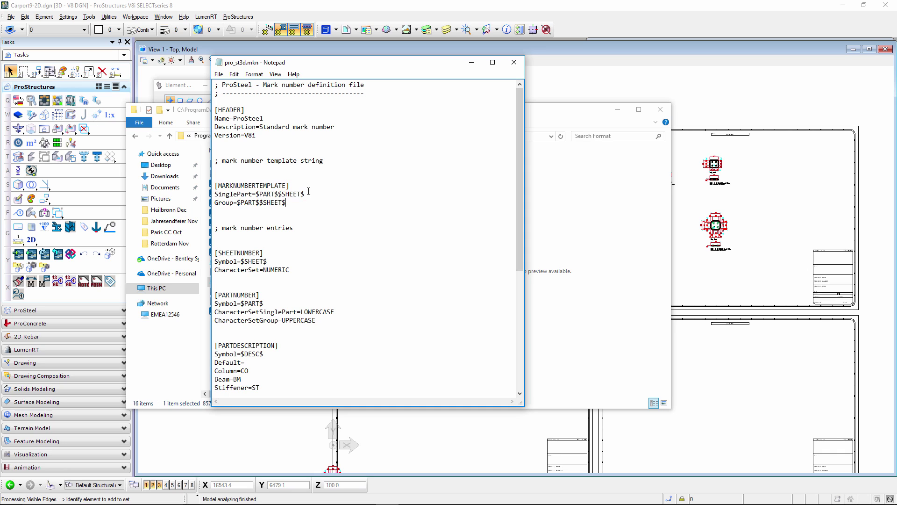
{"action": "left_click_drag", "start_coordinate": [304, 194], "coordinate": [210, 195]}
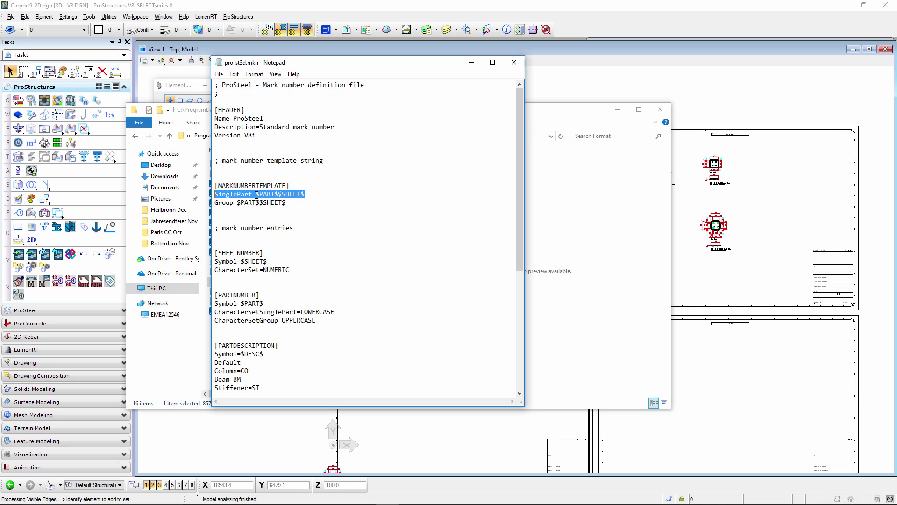
{"action": "left_click_drag", "start_coordinate": [257, 194], "coordinate": [274, 194]}
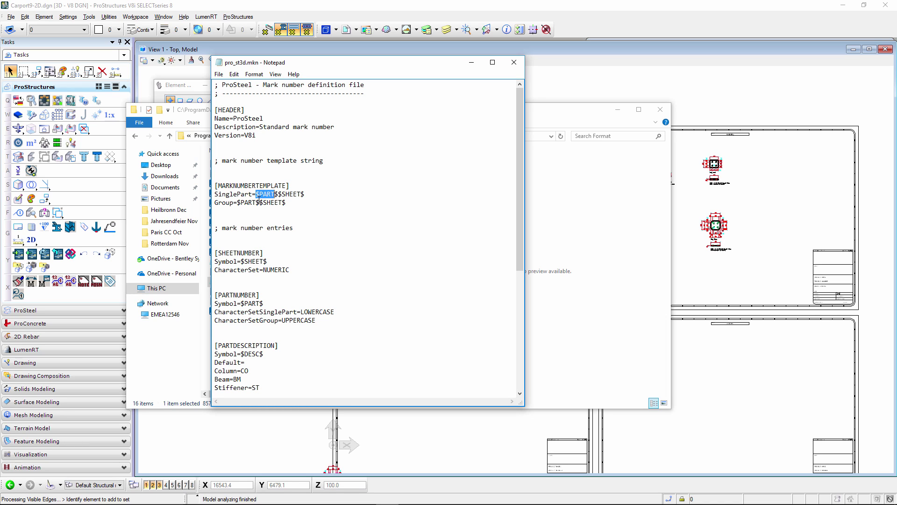
{"action": "left_click_drag", "start_coordinate": [278, 194], "coordinate": [307, 194]}
{"action": "left_click_drag", "start_coordinate": [213, 228], "coordinate": [300, 228]}
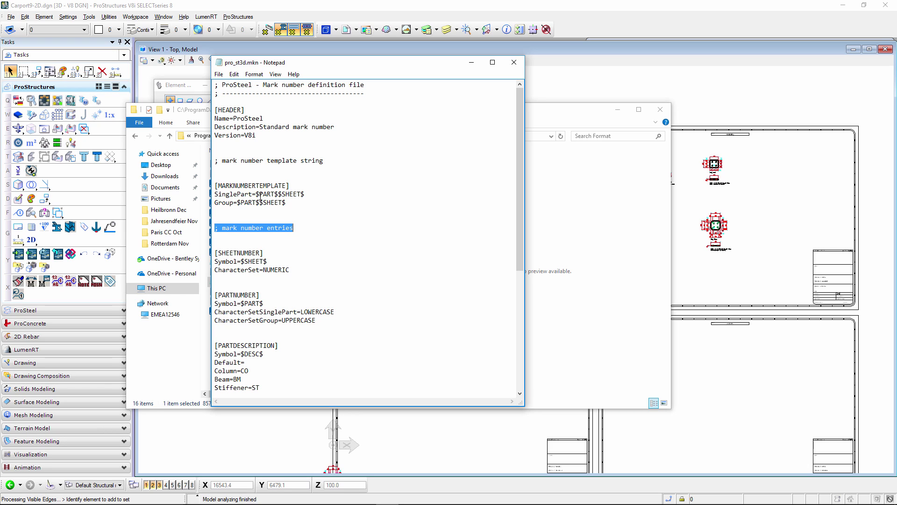
{"action": "left_click_drag", "start_coordinate": [256, 194], "coordinate": [279, 194]}
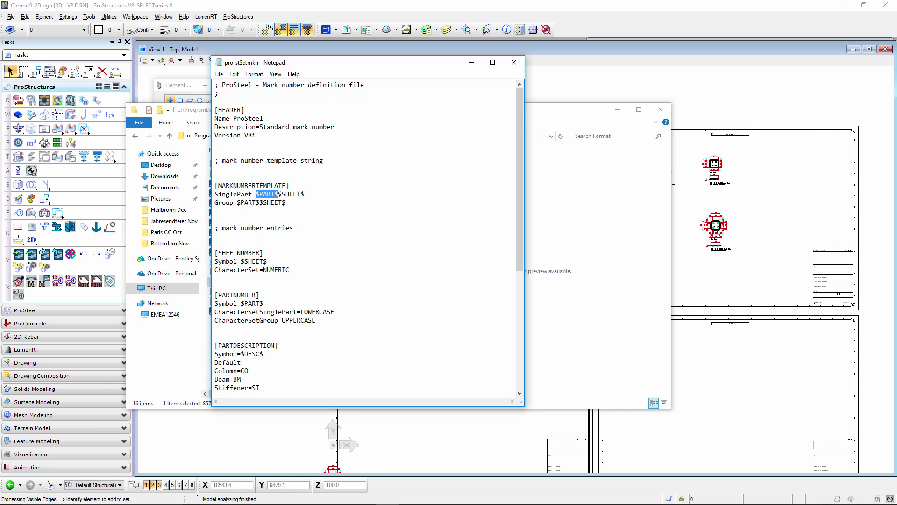
Examine the symbol and single-part character set under [PARTNUMBER], and the [LOWERCASE] list of used characters.
{"action": "scroll", "coordinate": [253, 271], "scroll_direction": "down", "scroll_amount": 1}
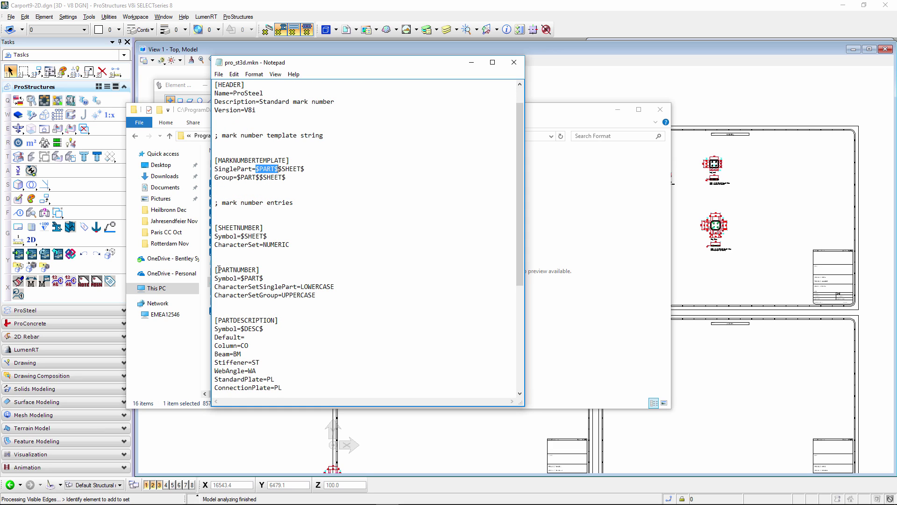
{"action": "left_click_drag", "start_coordinate": [214, 270], "coordinate": [242, 278]}
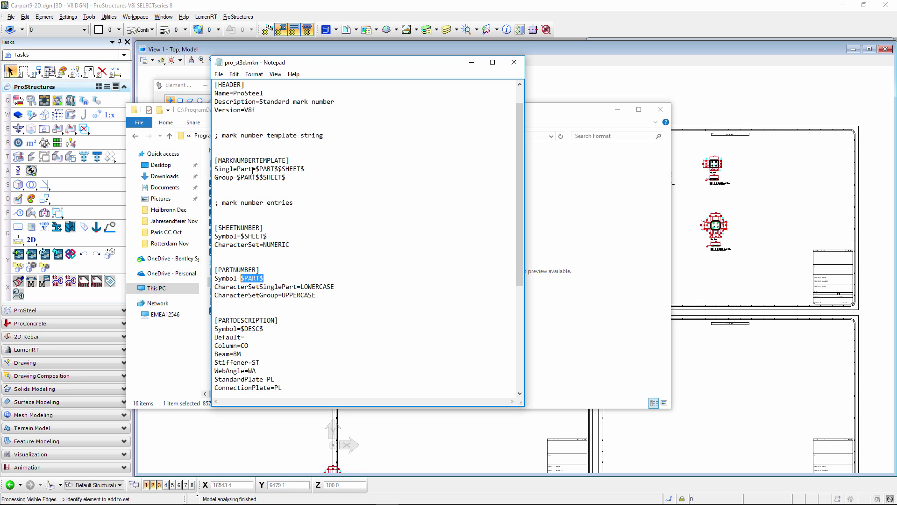
{"action": "left_click_drag", "start_coordinate": [335, 286], "coordinate": [210, 287]}
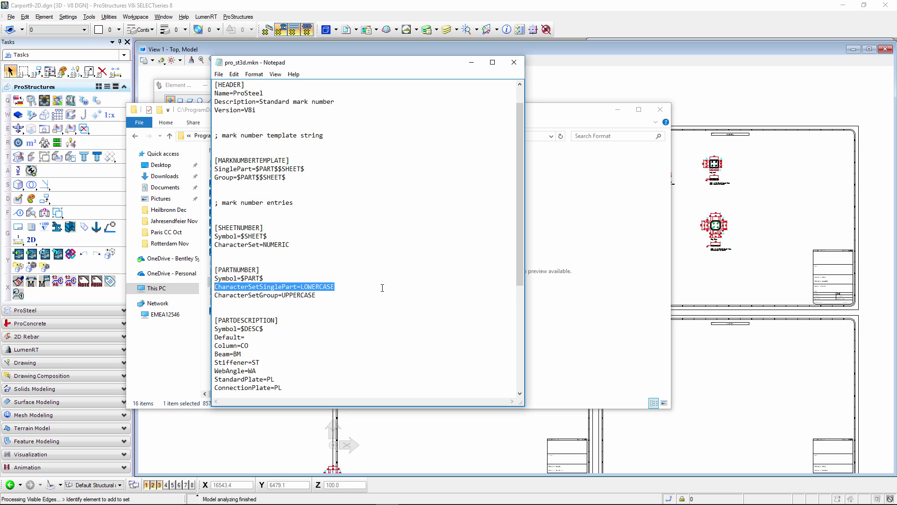
{"action": "scroll", "coordinate": [382, 288], "scroll_direction": "down", "scroll_amount": 3}
{"action": "scroll", "coordinate": [382, 288], "scroll_direction": "down", "scroll_amount": 4}
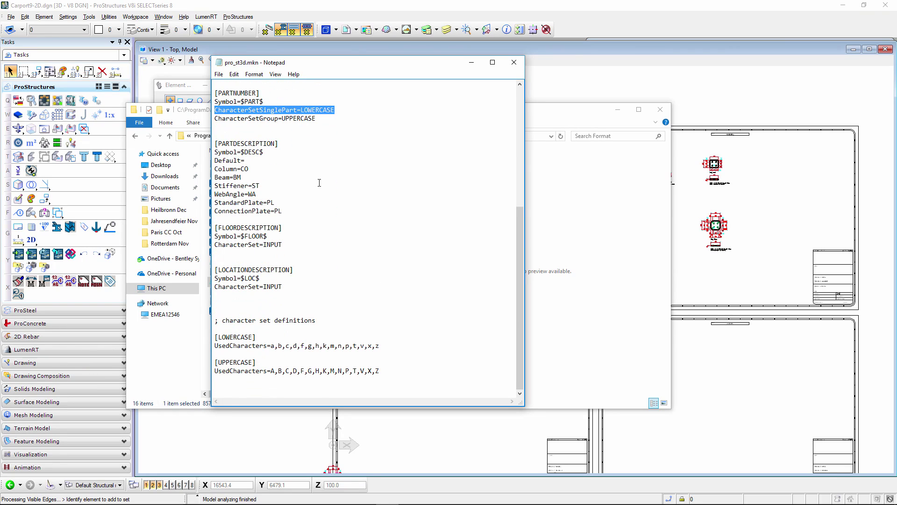
{"action": "left_click_drag", "start_coordinate": [256, 337], "coordinate": [219, 337]}
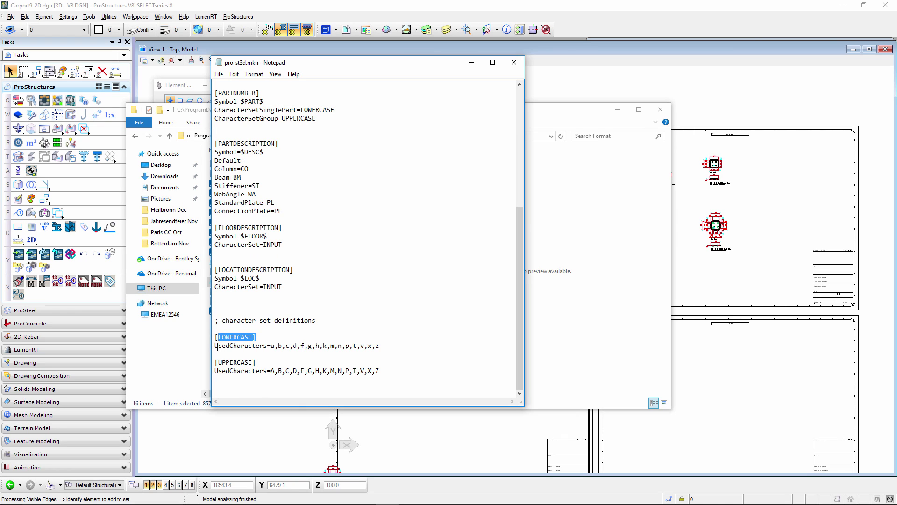
{"action": "left_click_drag", "start_coordinate": [215, 346], "coordinate": [262, 346]}
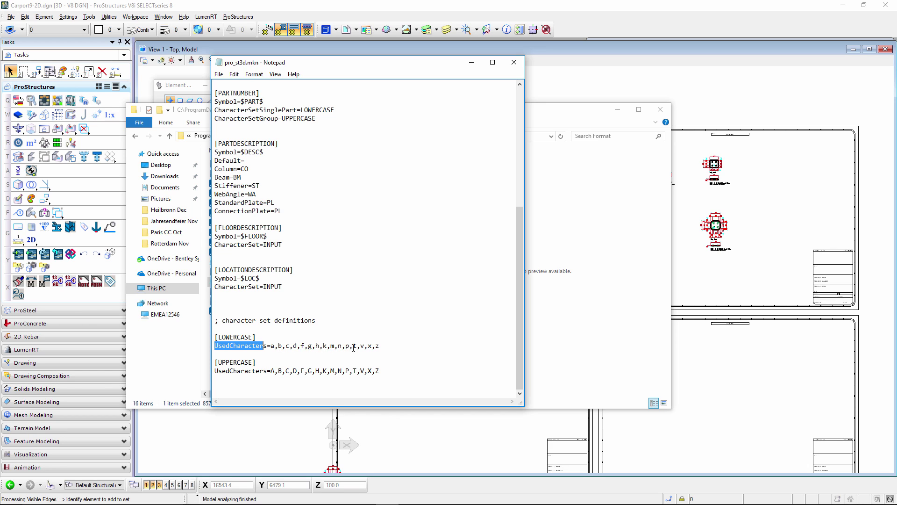
{"action": "left_click_drag", "start_coordinate": [385, 347], "coordinate": [271, 350]}
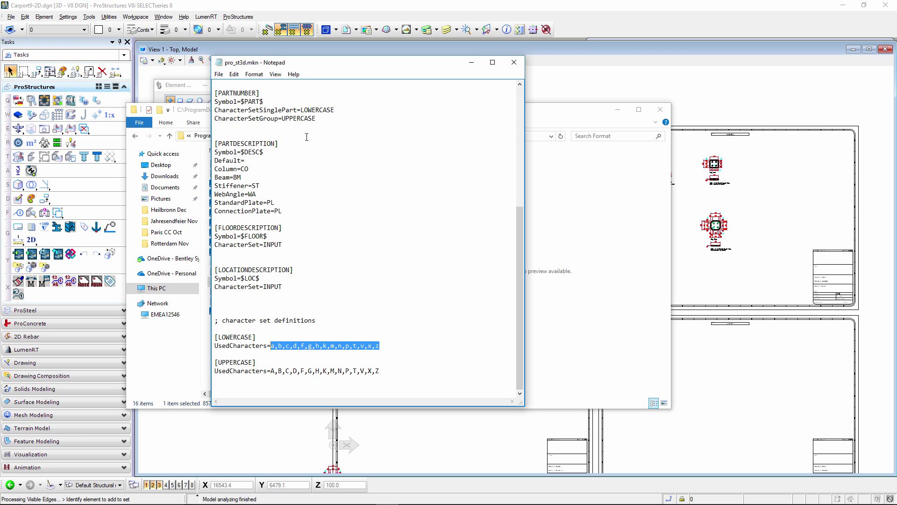
Examine the group character set under [PARTNUMBER] and the [UPPERCASE] list of used characters.
{"action": "scroll", "coordinate": [262, 116], "scroll_direction": "up", "scroll_amount": 6}
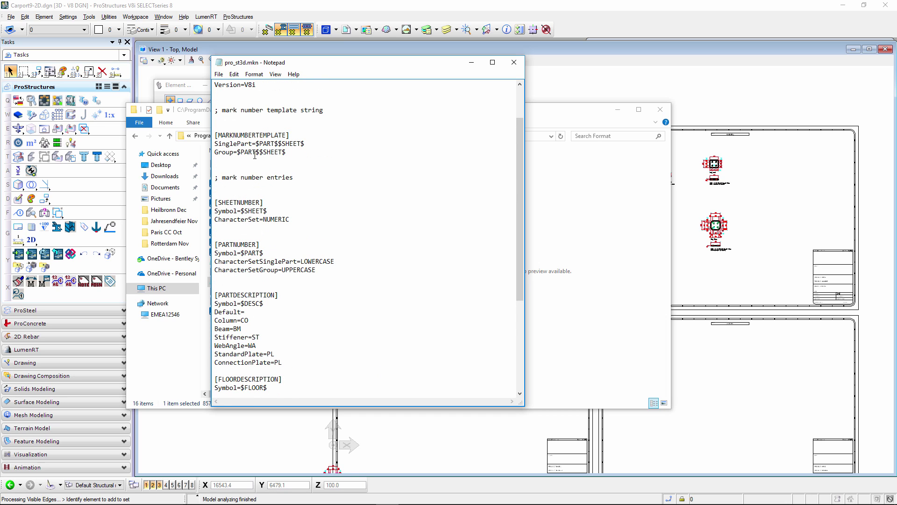
{"action": "left_click_drag", "start_coordinate": [319, 271], "coordinate": [205, 268]}
{"action": "scroll", "coordinate": [375, 249], "scroll_direction": "down", "scroll_amount": 6}
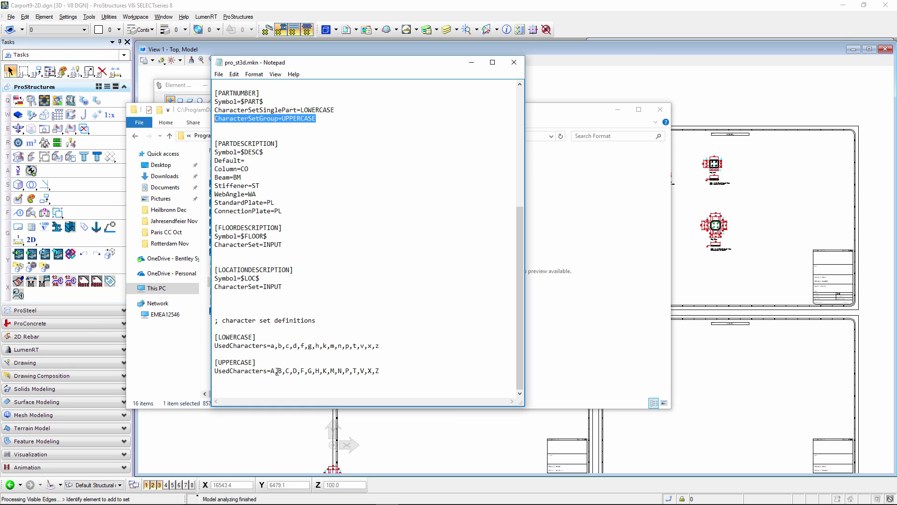
{"action": "left_click_drag", "start_coordinate": [379, 374], "coordinate": [208, 373]}
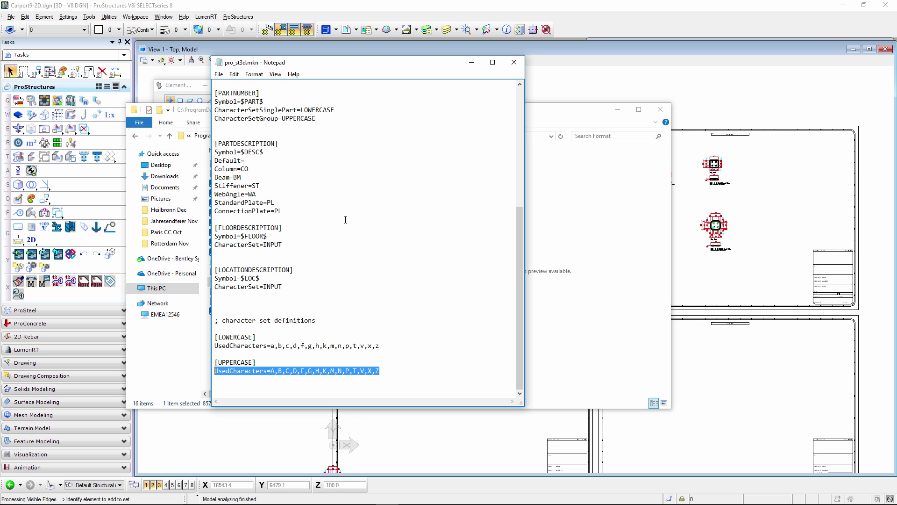
Copy the $DESC$ symbol from [PARTDESCRIPTION] and append -$DESC$ to the SinglePart mark number template.
{"action": "scroll", "coordinate": [311, 200], "scroll_direction": "up", "scroll_amount": 1}
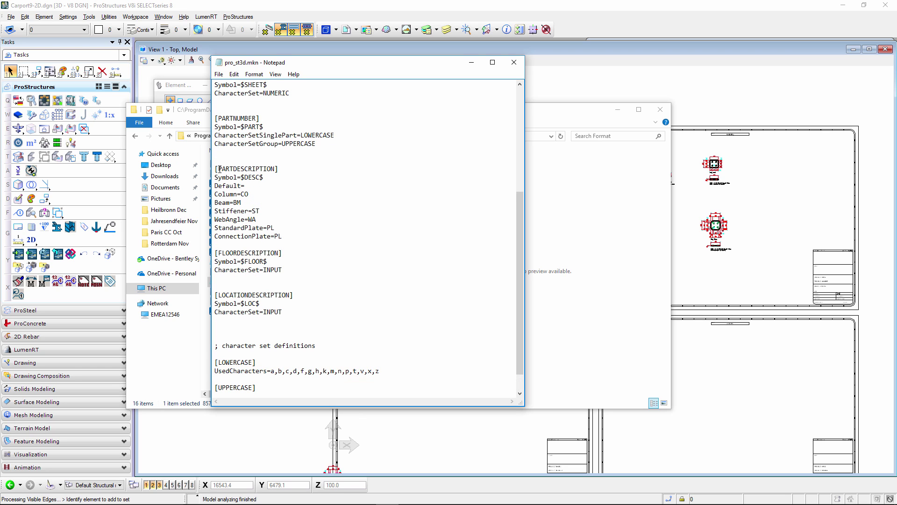
{"action": "scroll", "coordinate": [251, 169], "scroll_direction": "up", "scroll_amount": 6}
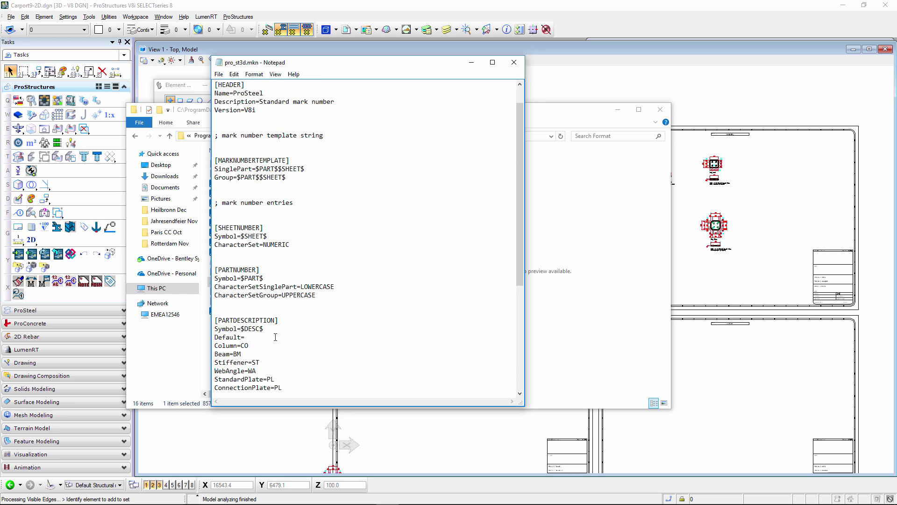
{"action": "left_click_drag", "start_coordinate": [263, 329], "coordinate": [242, 329]}
{"action": "right_click", "coordinate": [250, 330]}
{"action": "left_click", "coordinate": [276, 361]}
{"action": "scroll", "coordinate": [233, 121], "scroll_direction": "up", "scroll_amount": 1}
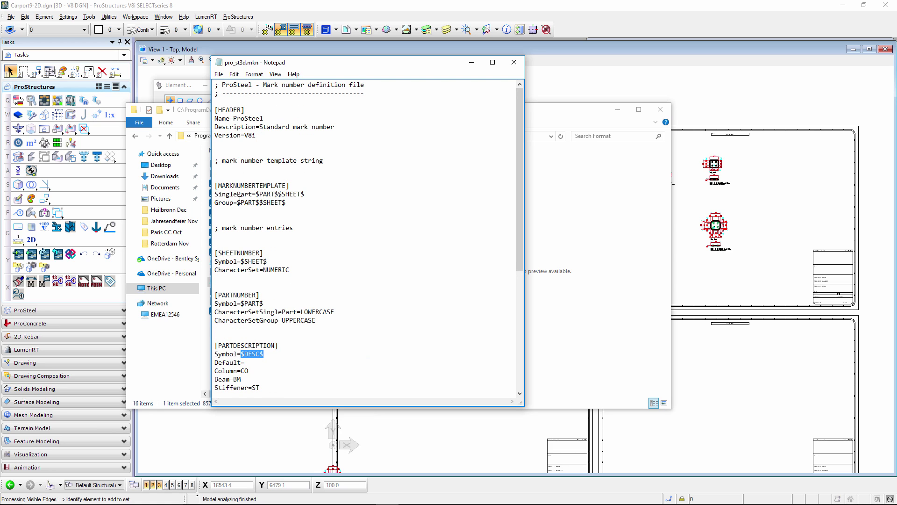
{"action": "left_click", "coordinate": [308, 195]}
{"action": "right_click", "coordinate": [314, 193]}
{"action": "left_click", "coordinate": [352, 233]}
Copy the $FLOOR$ symbol from [FLOORDESCRIPTION] and append -$FLOOR$ to the SinglePart mark number template.
{"action": "scroll", "coordinate": [295, 302], "scroll_direction": "down", "scroll_amount": 3}
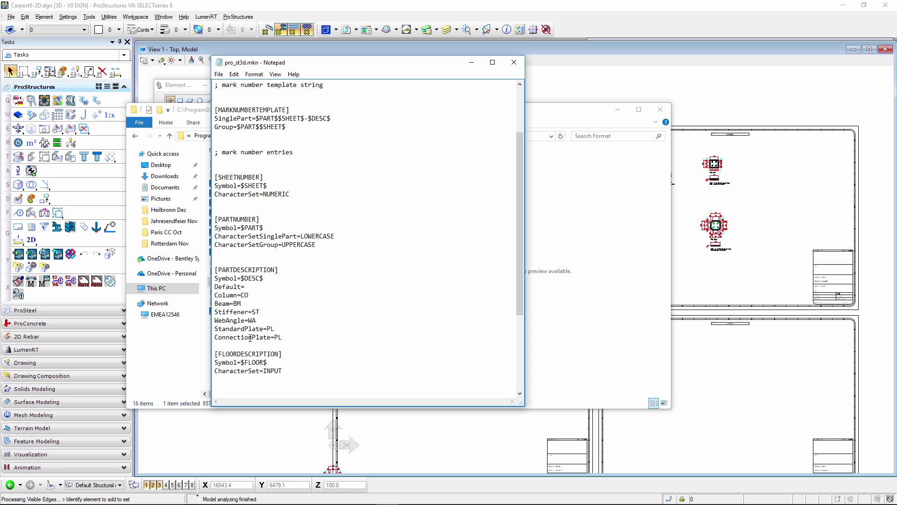
{"action": "scroll", "coordinate": [252, 334], "scroll_direction": "down", "scroll_amount": 1}
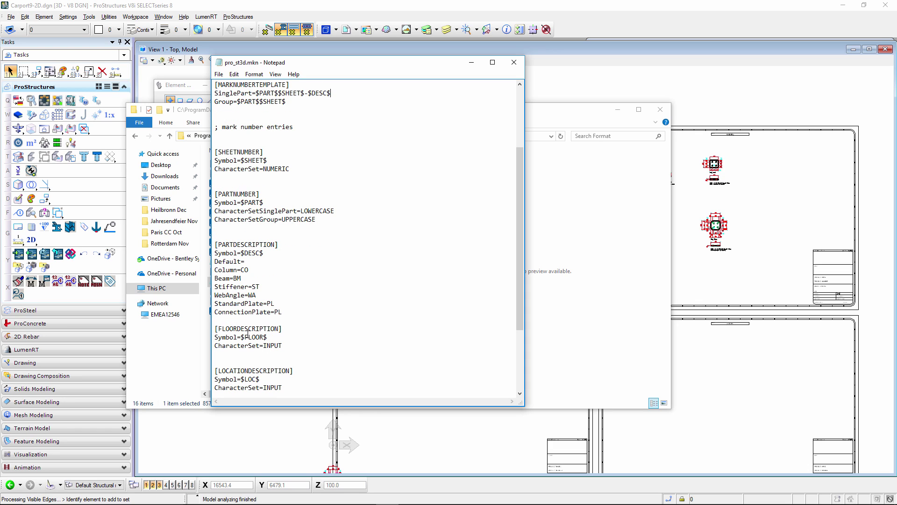
{"action": "left_click_drag", "start_coordinate": [265, 337], "coordinate": [238, 338]}
{"action": "scroll", "coordinate": [333, 154], "scroll_direction": "up", "scroll_amount": 4}
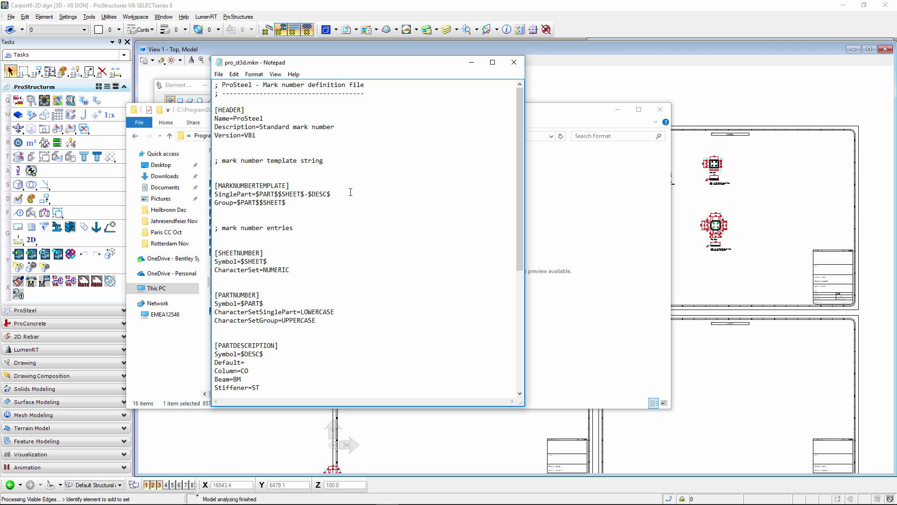
{"action": "key", "text": "ctrl+v"}
Examine the part, floor and location description entries alongside the SinglePart template and the character set definitions.
{"action": "scroll", "coordinate": [291, 314], "scroll_direction": "down", "scroll_amount": 5}
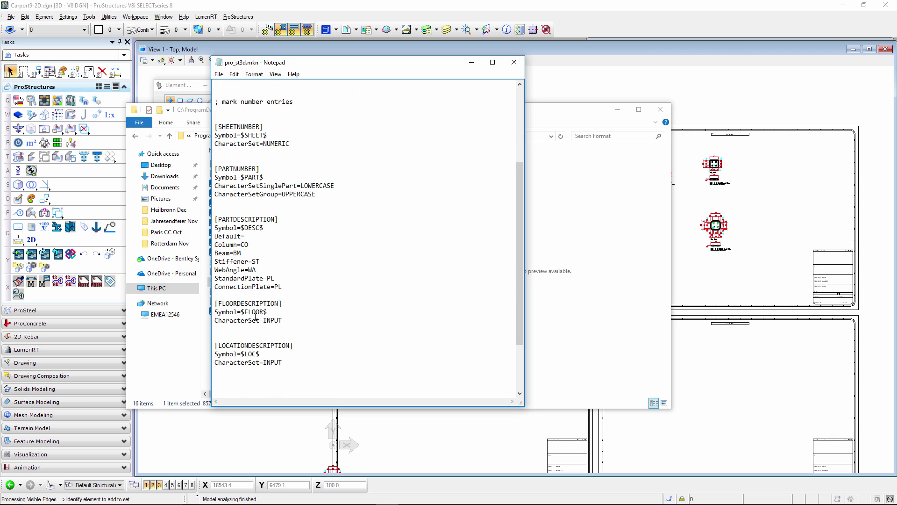
{"action": "scroll", "coordinate": [334, 217], "scroll_direction": "up", "scroll_amount": 5}
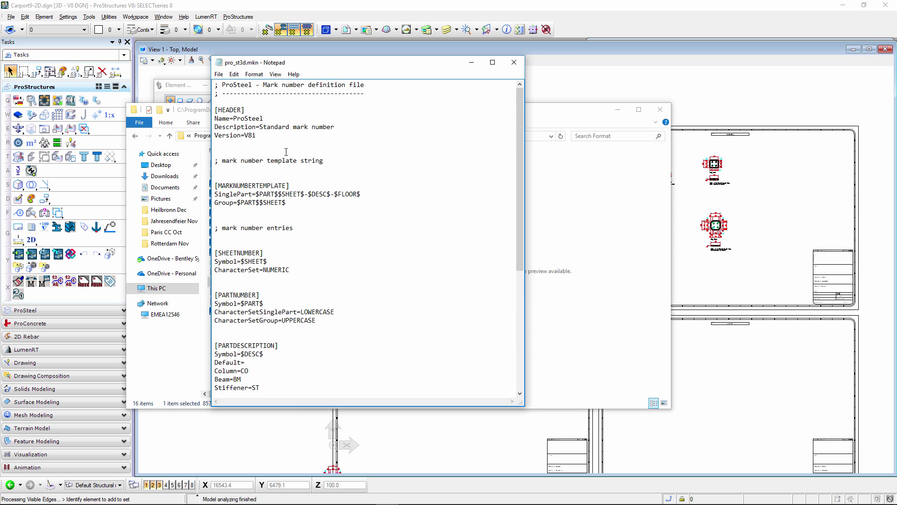
{"action": "scroll", "coordinate": [332, 222], "scroll_direction": "down", "scroll_amount": 8}
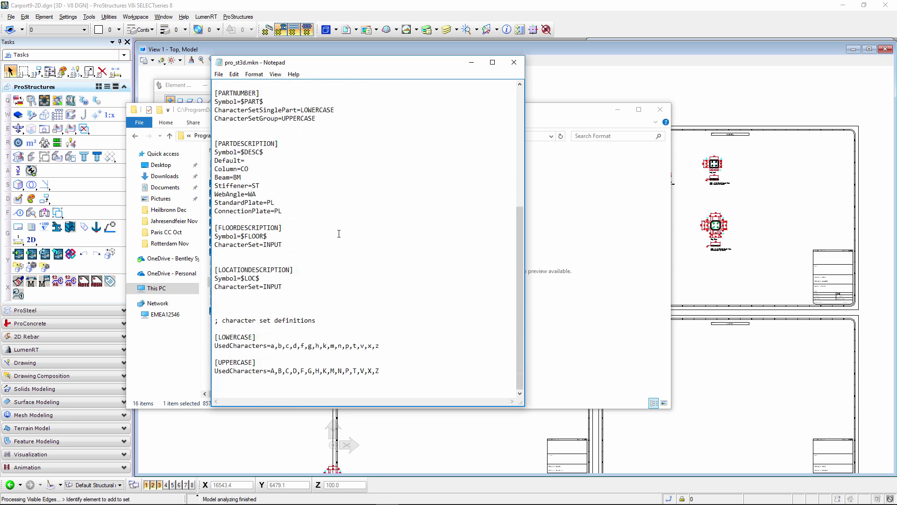
{"action": "scroll", "coordinate": [339, 233], "scroll_direction": "up", "scroll_amount": 8}
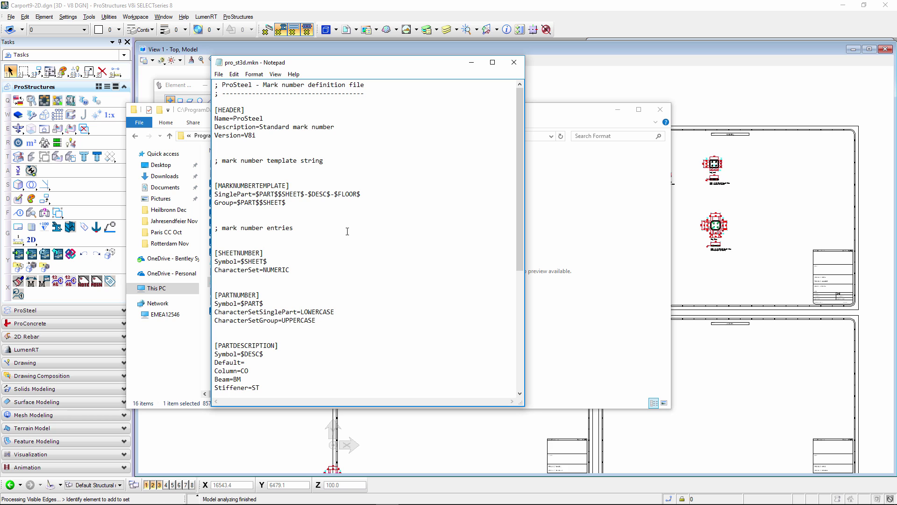
{"action": "scroll", "coordinate": [348, 229], "scroll_direction": "down", "scroll_amount": 2}
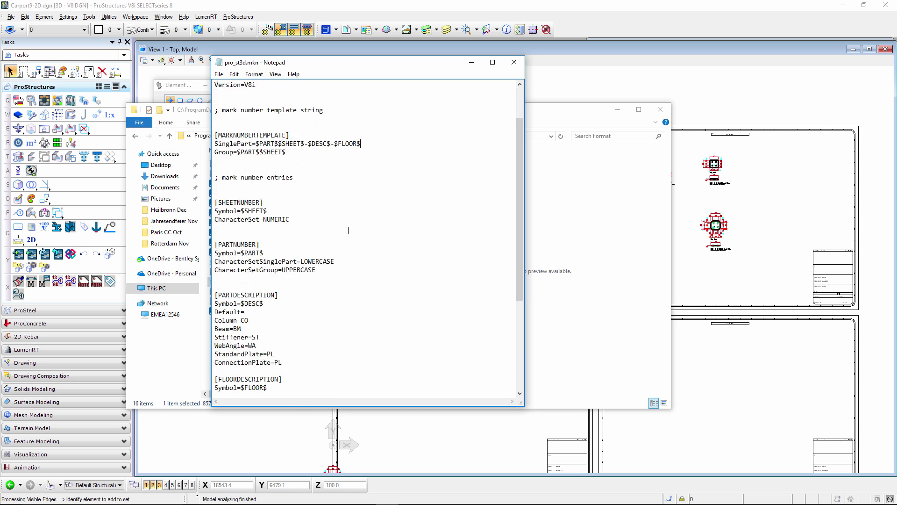
{"action": "scroll", "coordinate": [276, 332], "scroll_direction": "down", "scroll_amount": 6}
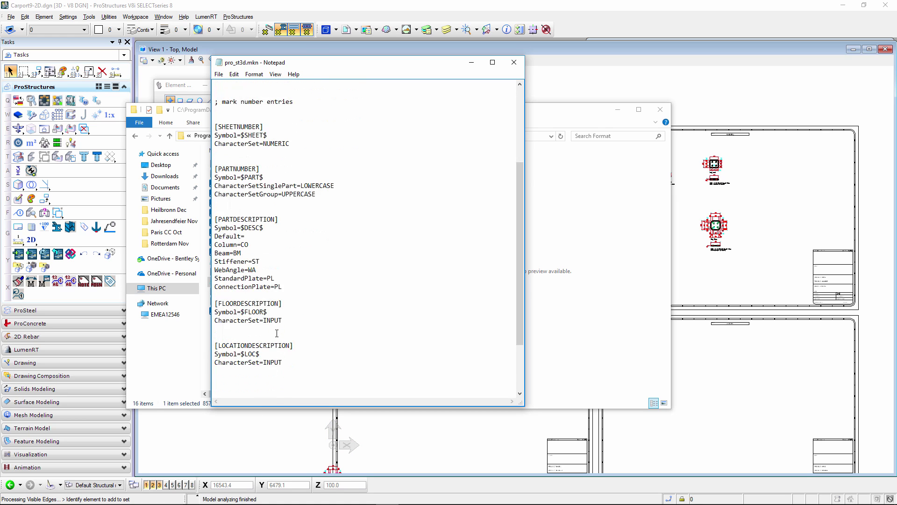
{"action": "scroll", "coordinate": [285, 331], "scroll_direction": "up", "scroll_amount": 8}
Close pro_st3d.mkn without saving the template changes and minimise the File Explorer window.
{"action": "left_click", "coordinate": [513, 63]}
{"action": "left_click", "coordinate": [423, 268]}
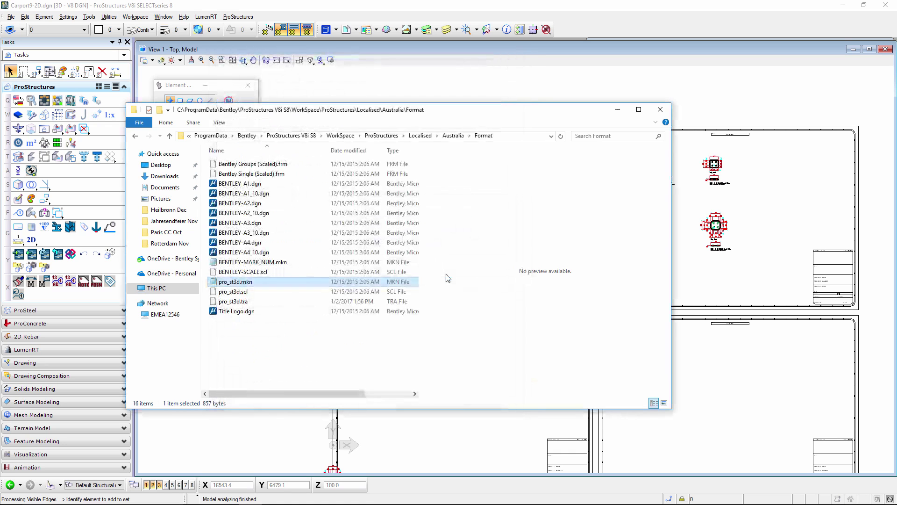
{"action": "left_click", "coordinate": [619, 111]}
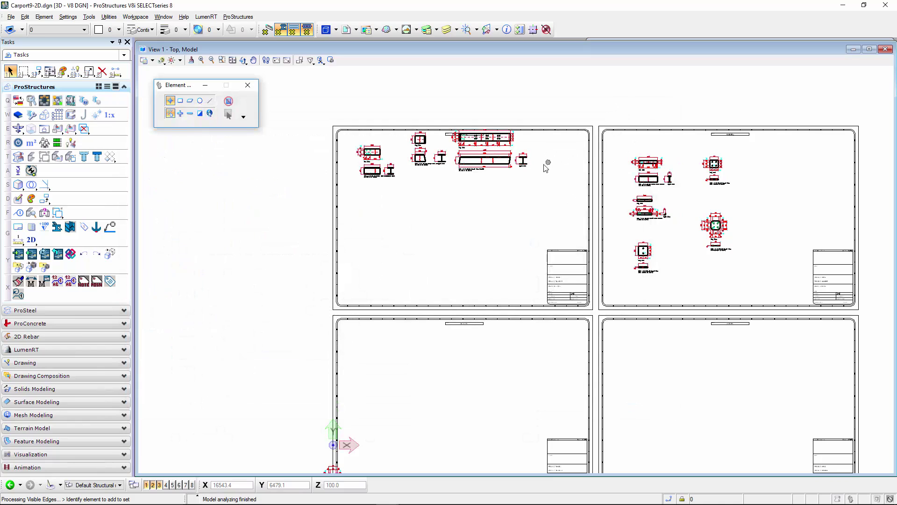
Open the detail library in the ProSteel DetailCenter and start the 2D insertion of Pos. 10 (154x10PLATE) from carport9 - Copy.
{"action": "left_click", "coordinate": [31, 239]}
{"action": "left_click", "coordinate": [156, 237]}
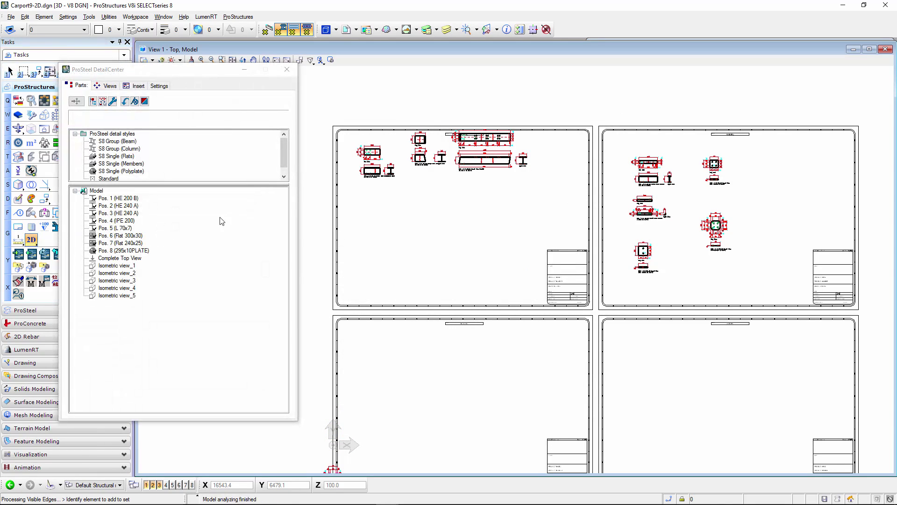
{"action": "left_click", "coordinate": [136, 86]}
{"action": "left_click", "coordinate": [107, 142]}
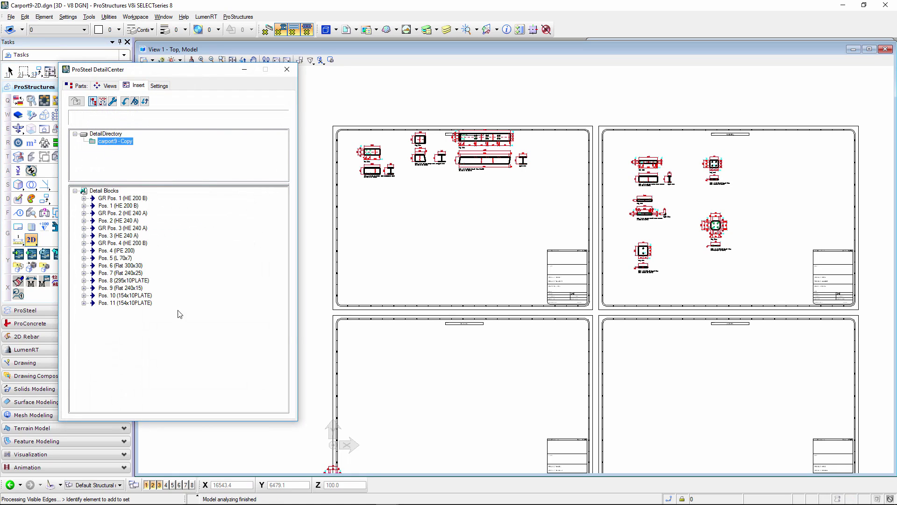
{"action": "left_click", "coordinate": [122, 296]}
{"action": "right_click", "coordinate": [123, 297]}
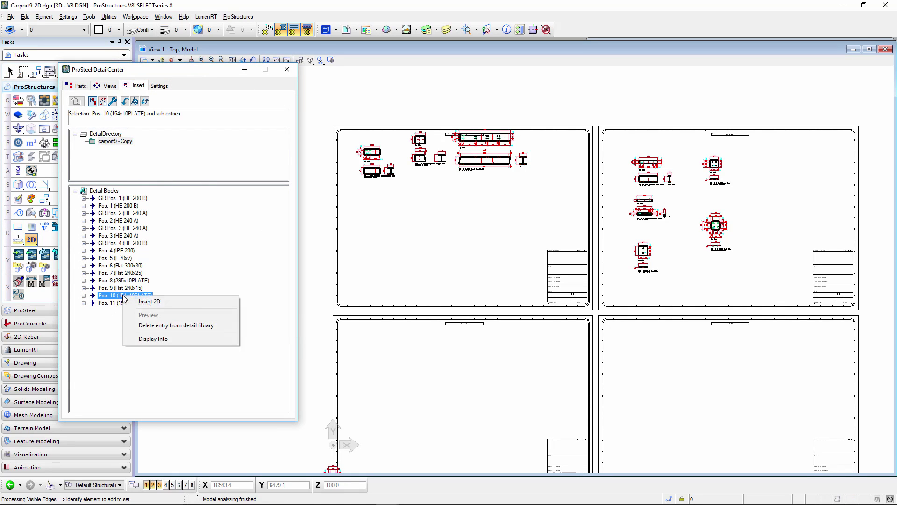
{"action": "left_click", "coordinate": [149, 301]}
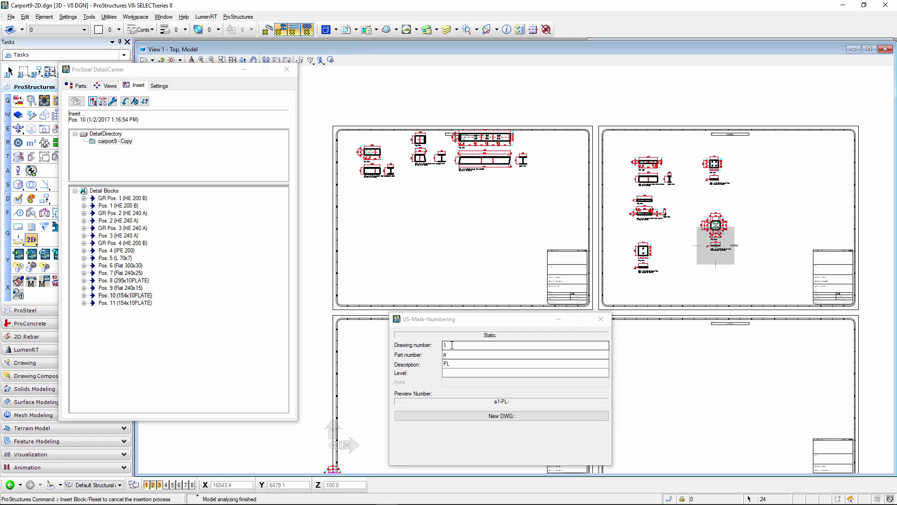
Set the mark number's drawing number to 3 and level to L1, and place the Pos. 10 detail near the third sheet's upper-left corner.
{"action": "left_click", "coordinate": [438, 352]}
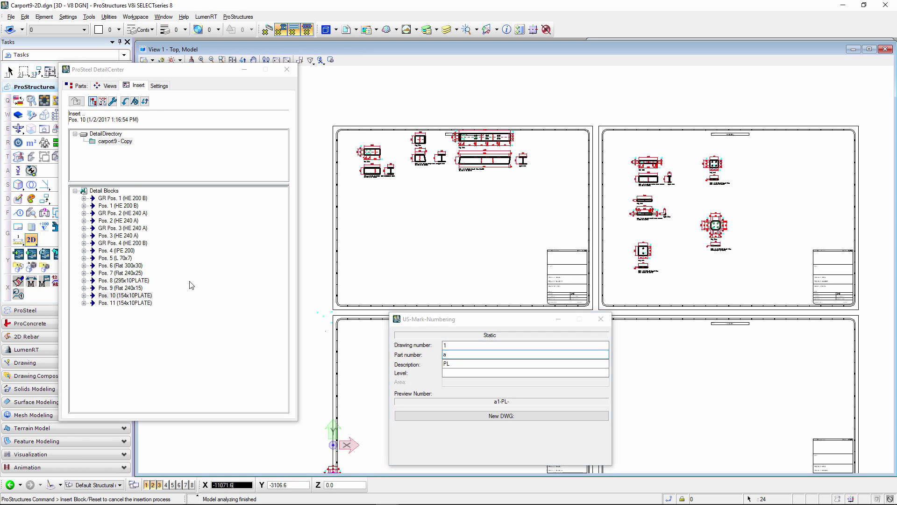
{"action": "double_click", "coordinate": [448, 346]}
{"action": "type", "text": "3"}
{"action": "left_click", "coordinate": [455, 363]}
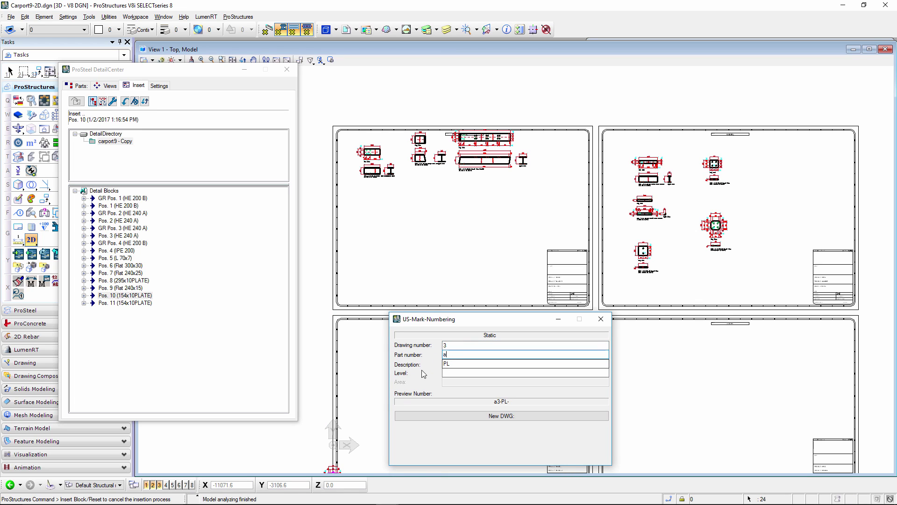
{"action": "left_click", "coordinate": [453, 372]}
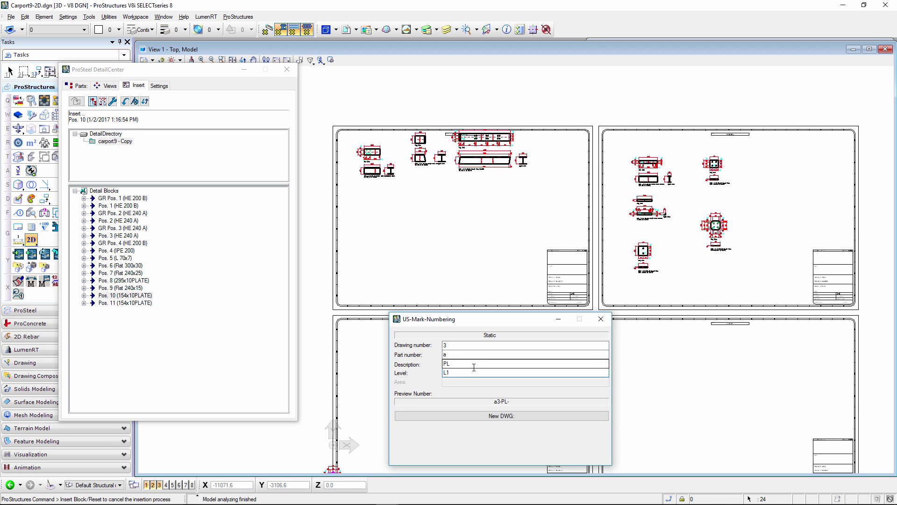
{"action": "left_click", "coordinate": [476, 365]}
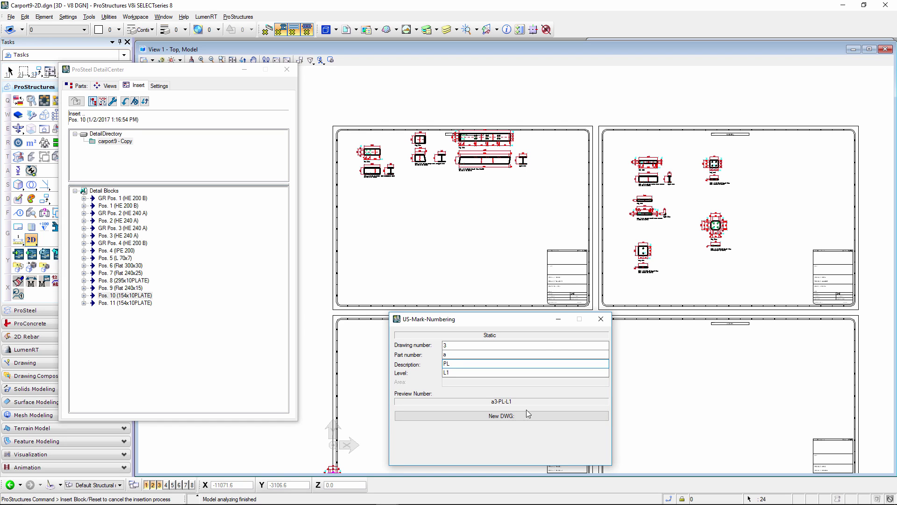
{"action": "left_click_drag", "start_coordinate": [504, 318], "coordinate": [405, 139]}
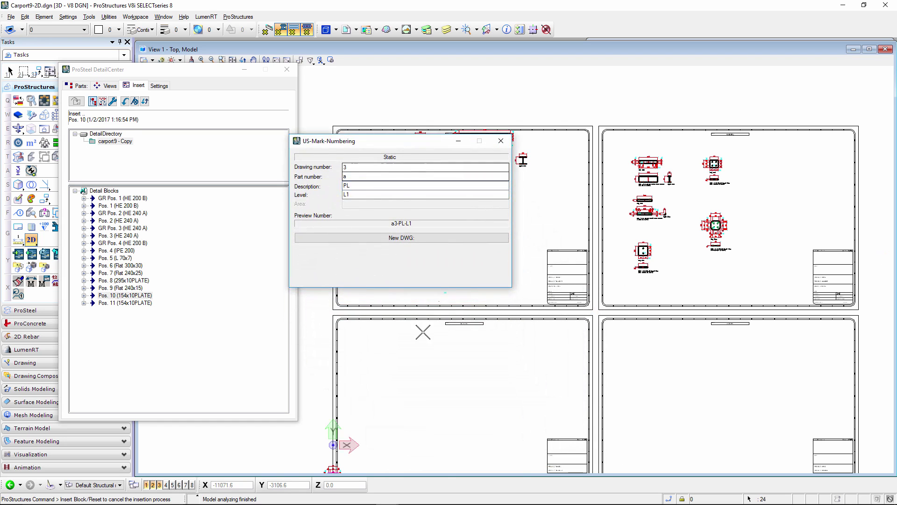
{"action": "left_click", "coordinate": [373, 357]}
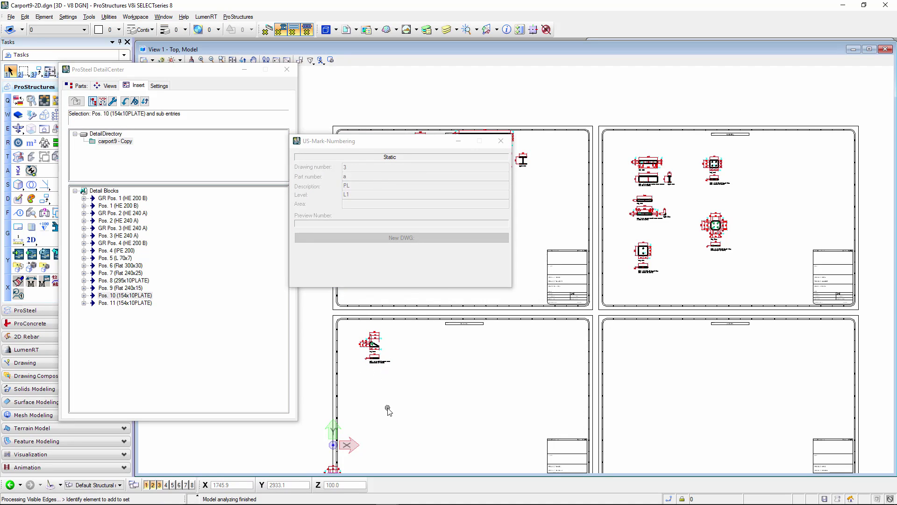
Insert the 2D detail of Pos. 11 (154x10PLATE) below the Pos. 10 detail with mark number a4-PL-L1, and close the mark-numbering dialog.
{"action": "left_click", "coordinate": [130, 303]}
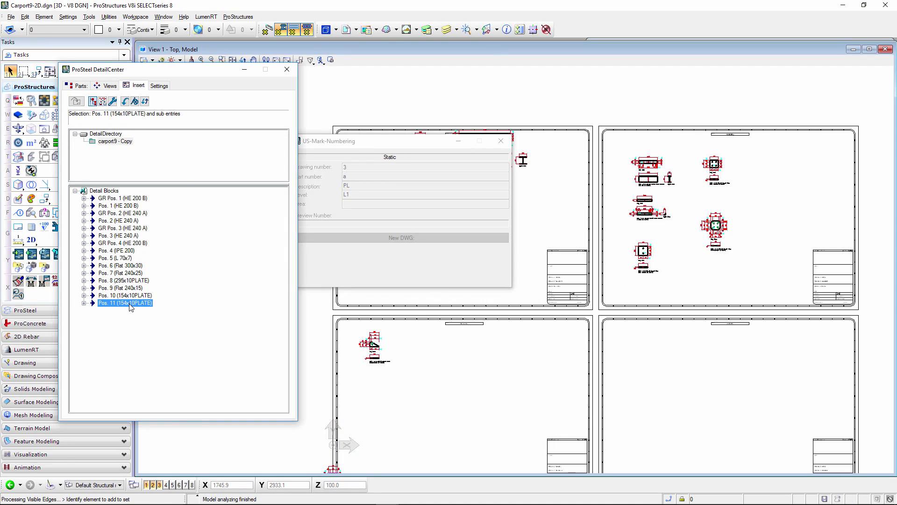
{"action": "right_click", "coordinate": [131, 304]}
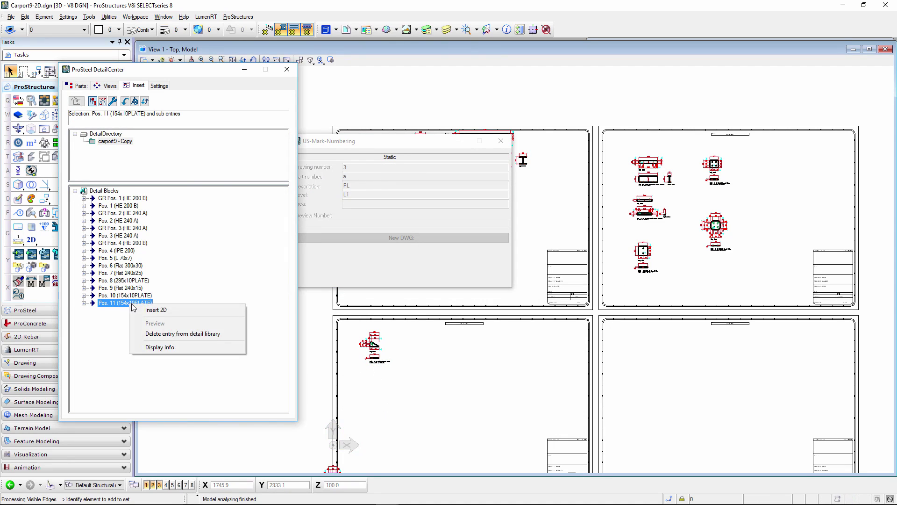
{"action": "left_click", "coordinate": [142, 310]}
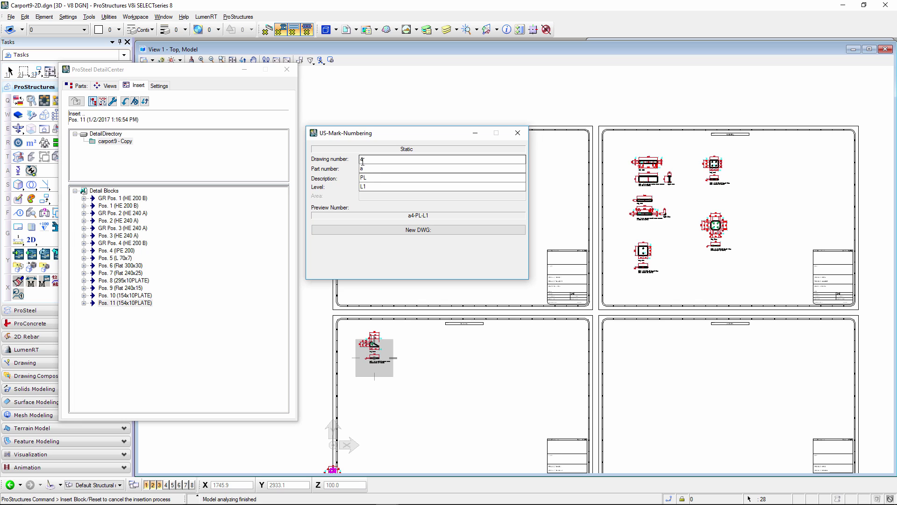
{"action": "left_click", "coordinate": [373, 411]}
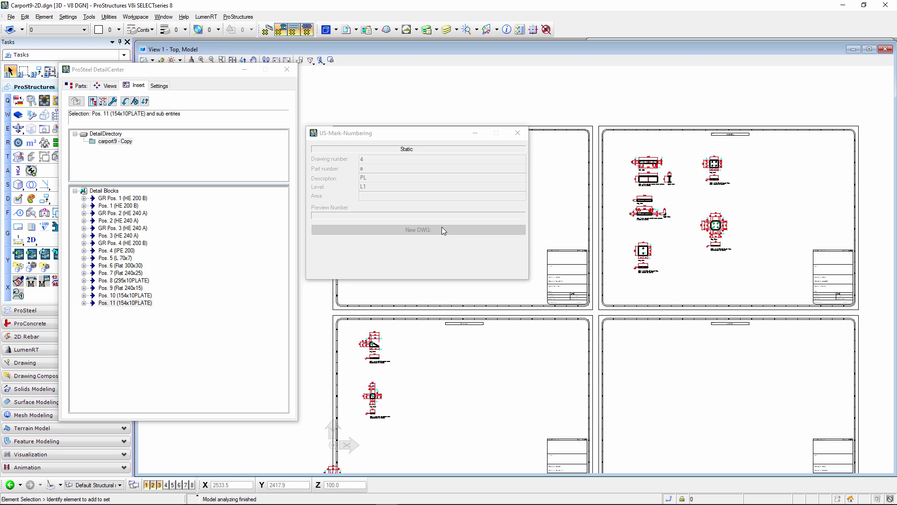
{"action": "left_click", "coordinate": [518, 134]}
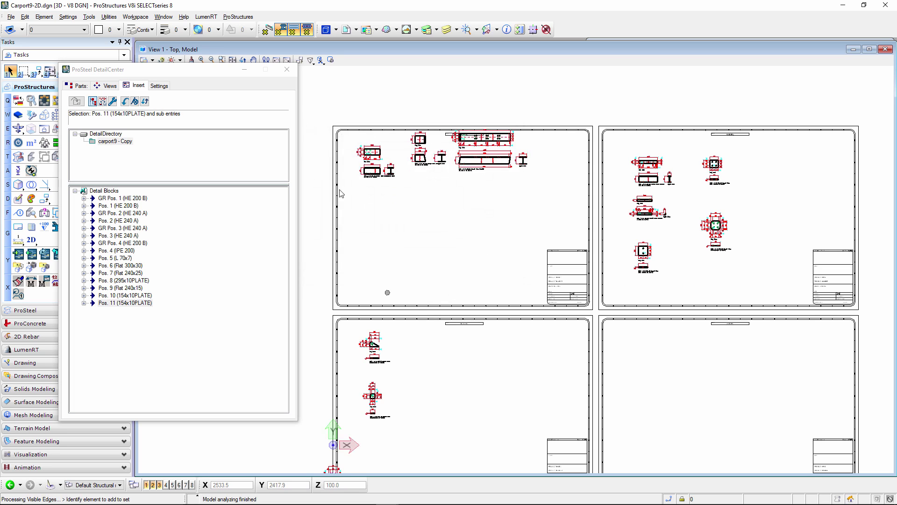
Look over the sheets with their inserted details, close the DetailCenter and save the Carport9-2D drawing.
{"action": "middle_click_drag", "start_coordinate": [437, 216], "coordinate": [402, 154]}
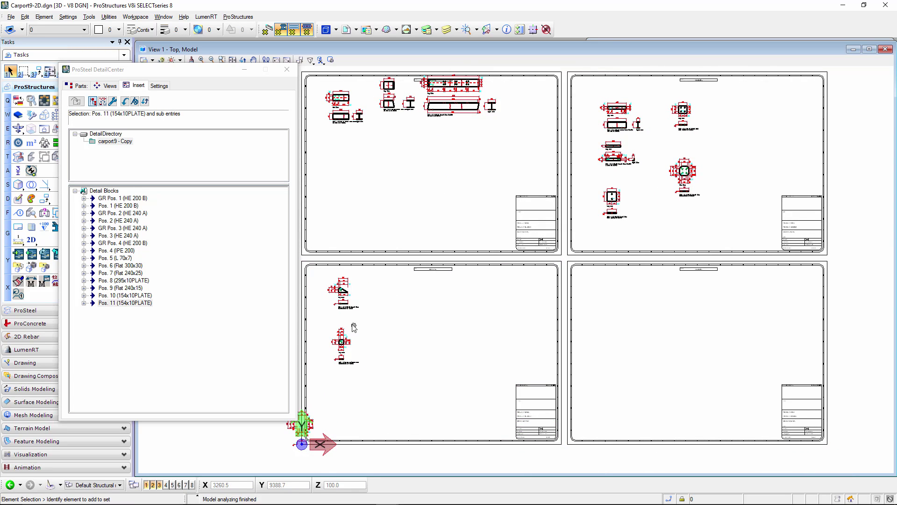
{"action": "scroll", "coordinate": [342, 308], "scroll_direction": "up", "scroll_amount": 10}
{"action": "scroll", "coordinate": [376, 300], "scroll_direction": "down", "scroll_amount": 3}
{"action": "scroll", "coordinate": [376, 300], "scroll_direction": "down", "scroll_amount": 3}
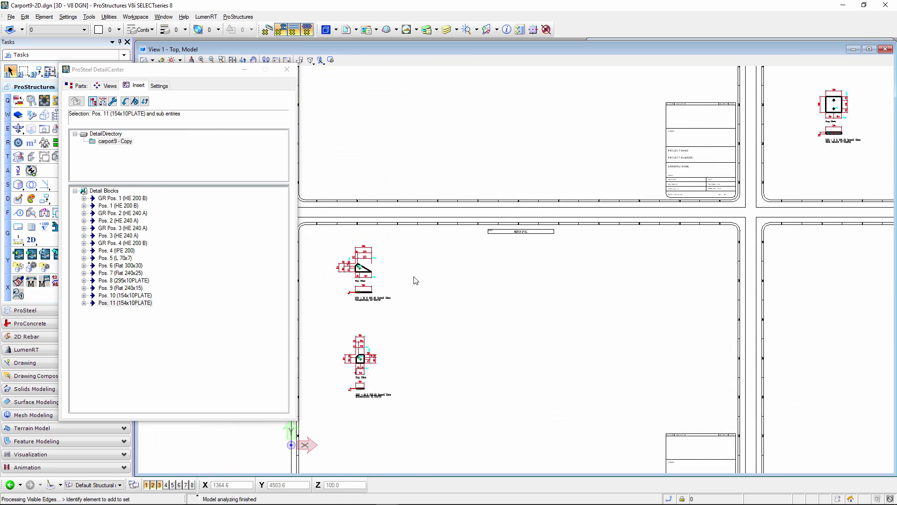
{"action": "middle_click_drag", "start_coordinate": [593, 281], "coordinate": [409, 250]}
{"action": "mouse_move", "coordinate": [652, 261]}
{"action": "middle_mouse_down"}
{"action": "mouse_move", "coordinate": [500, 214]}
{"action": "mouse_move", "coordinate": [471, 211]}
{"action": "mouse_move", "coordinate": [476, 217]}
{"action": "middle_mouse_up"}
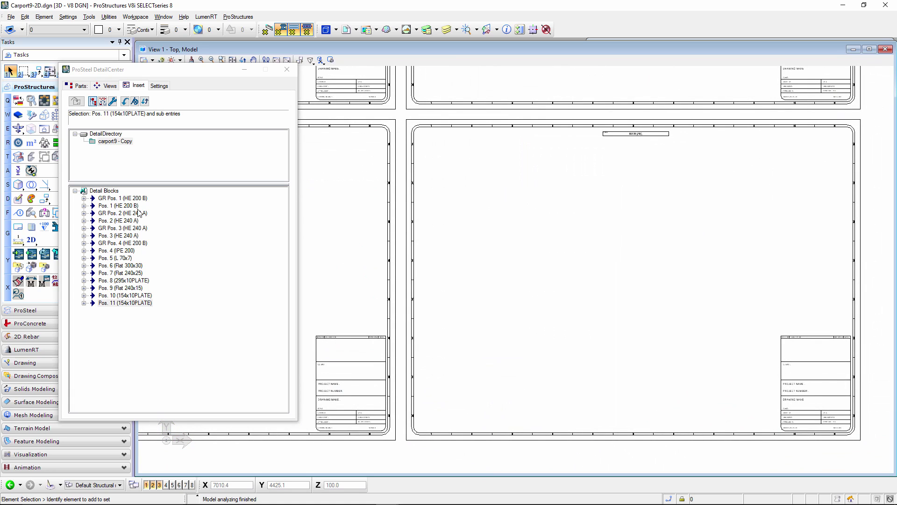
{"action": "left_click", "coordinate": [124, 199]}
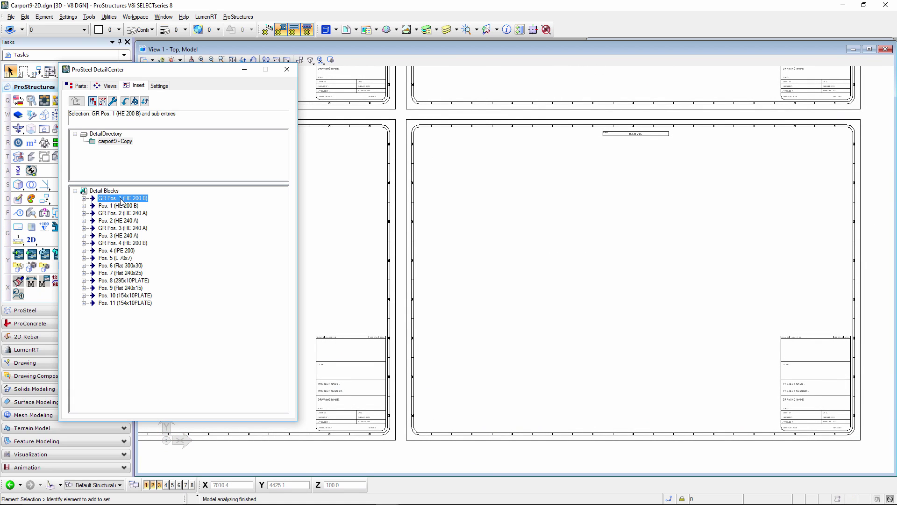
{"action": "left_click", "coordinate": [287, 69]}
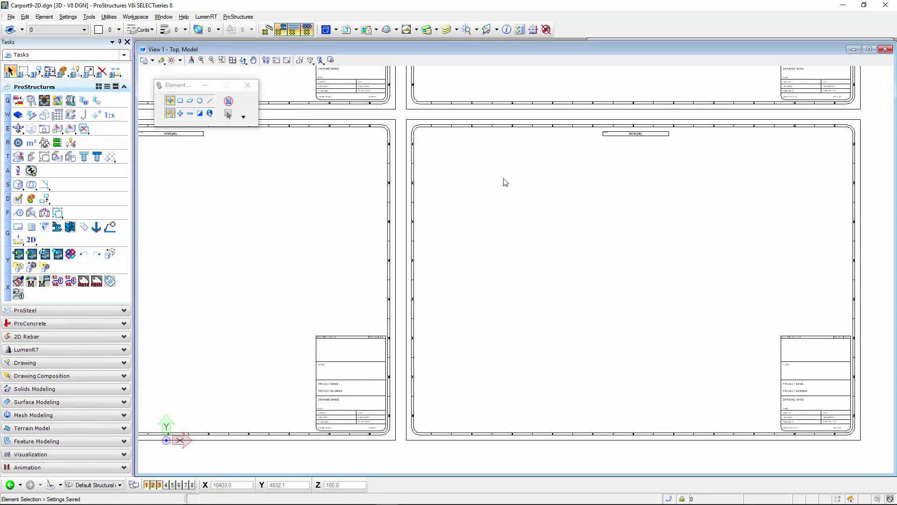
{"action": "key", "text": "ctrl+s"}
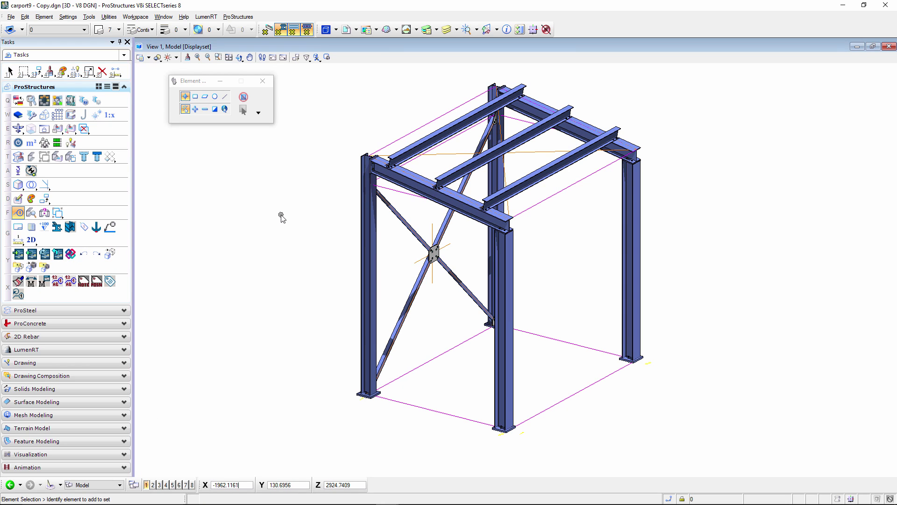
Save the carport9 - Copy.dgn model and review the part list with its detailing status in the DetailCenter.
{"action": "key", "text": "ctrl+s"}
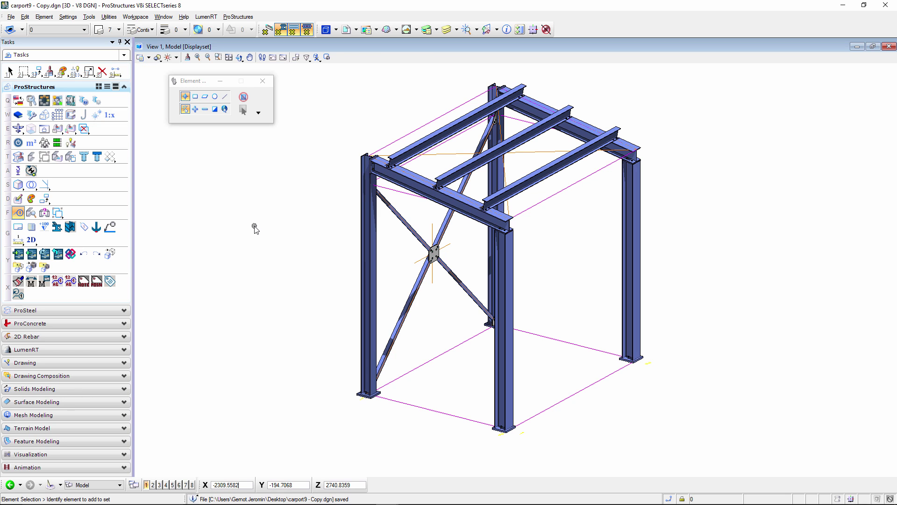
{"action": "left_click", "coordinate": [38, 248]}
{"action": "left_click", "coordinate": [157, 237]}
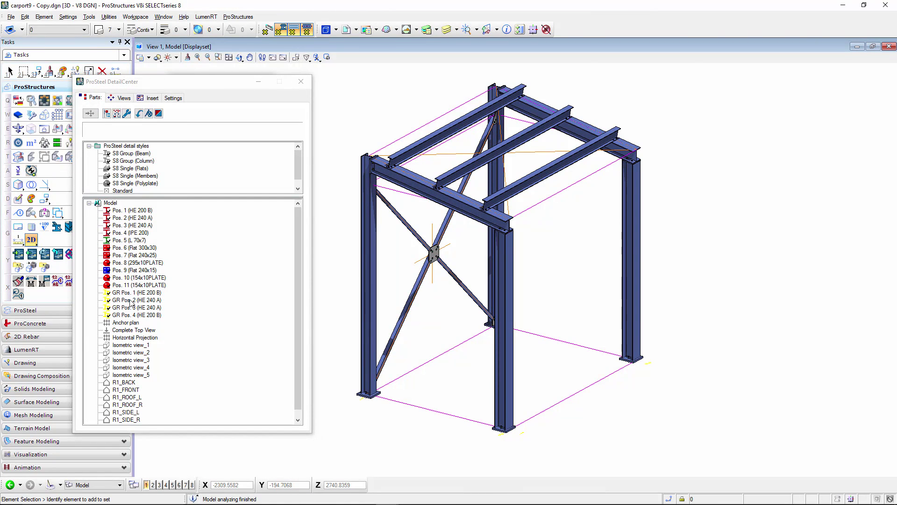
{"action": "left_click", "coordinate": [135, 211]}
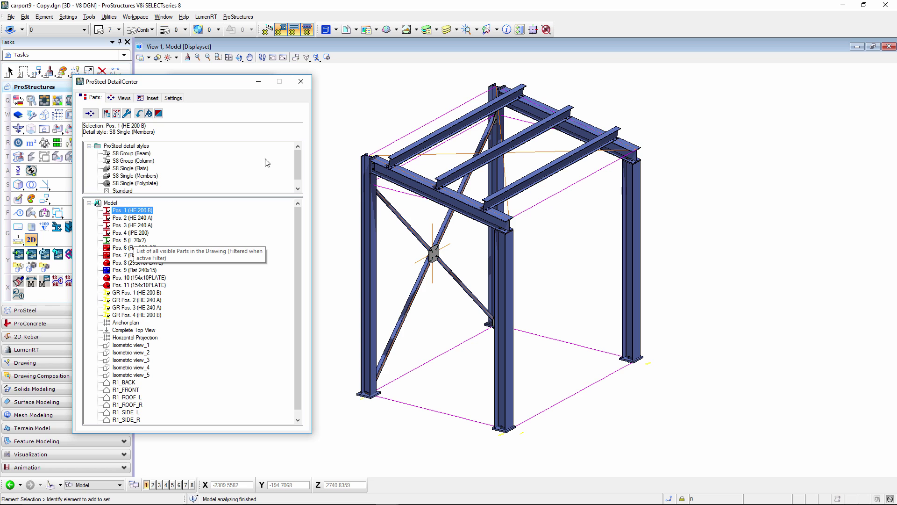
{"action": "left_click", "coordinate": [301, 82]}
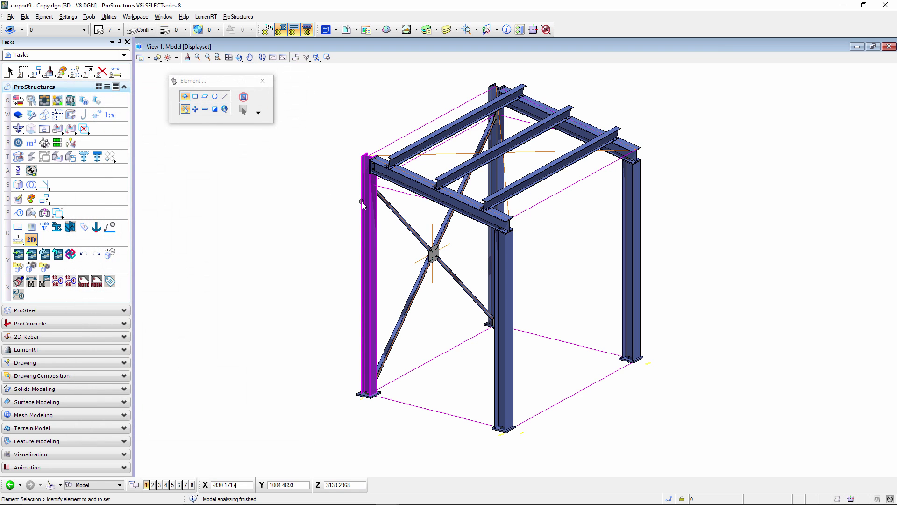
Examine the position and shipping numbers in the partlist data of the front-left HE 200 B column's PS properties.
{"action": "left_click", "coordinate": [362, 203]}
{"action": "right_click", "coordinate": [315, 199]}
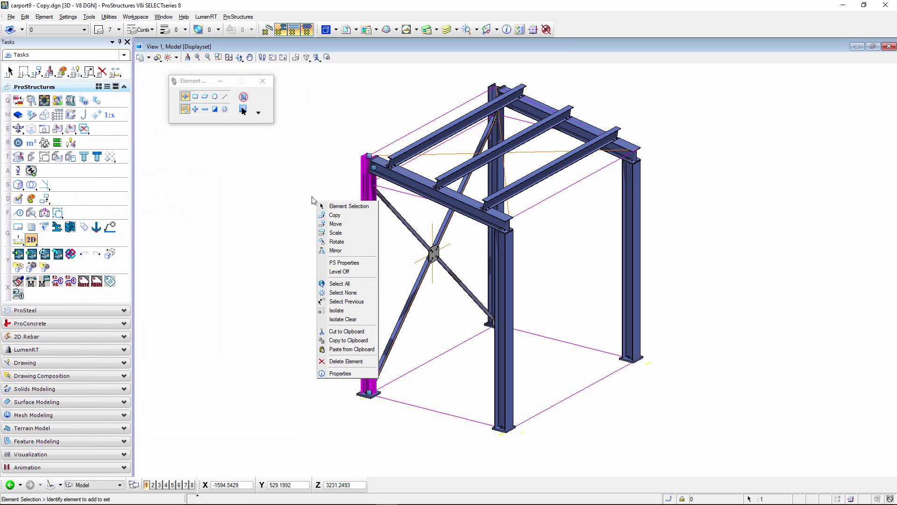
{"action": "left_click", "coordinate": [345, 262]}
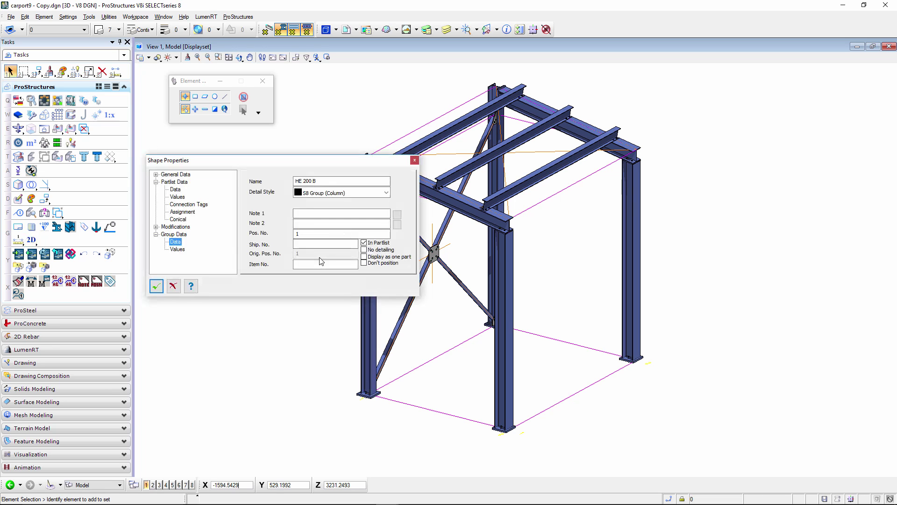
{"action": "left_click", "coordinate": [175, 189]}
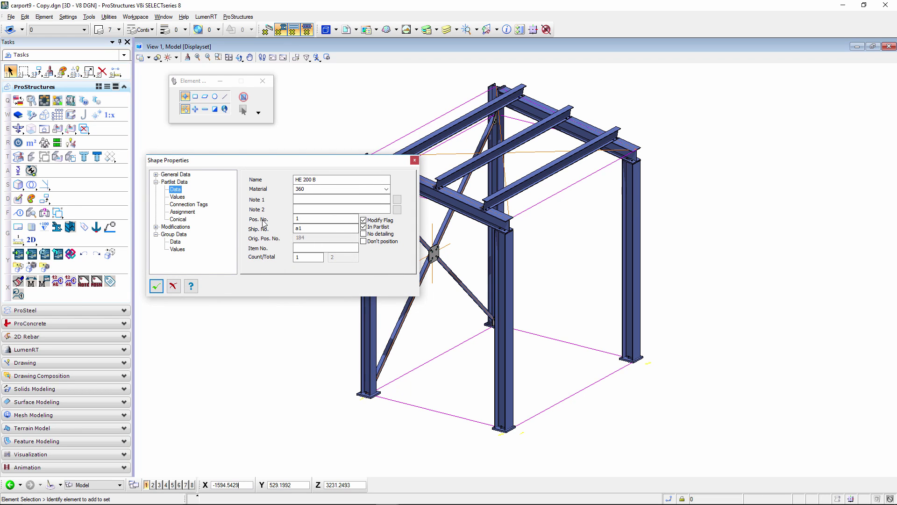
{"action": "double_click", "coordinate": [304, 219]}
{"action": "left_click", "coordinate": [310, 229]}
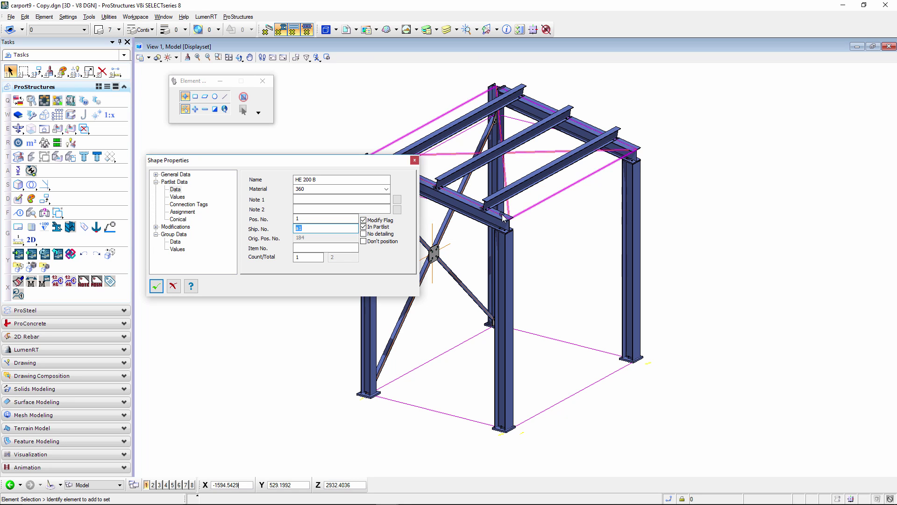
{"action": "left_click", "coordinate": [156, 286]}
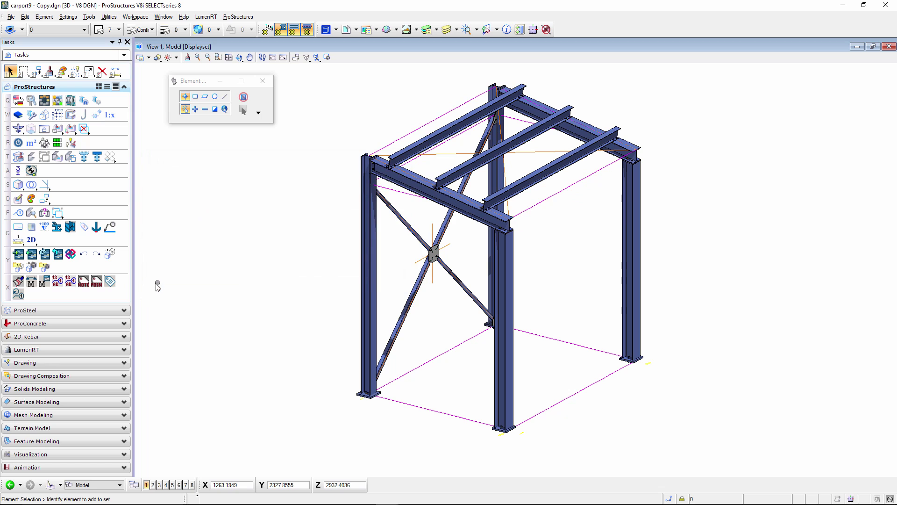
Select Pos. 1 to 4, 6 to 8, 10 and 11 in the DetailCenter part list and examine the commands available for them.
{"action": "left_click", "coordinate": [35, 242]}
{"action": "left_click", "coordinate": [157, 239]}
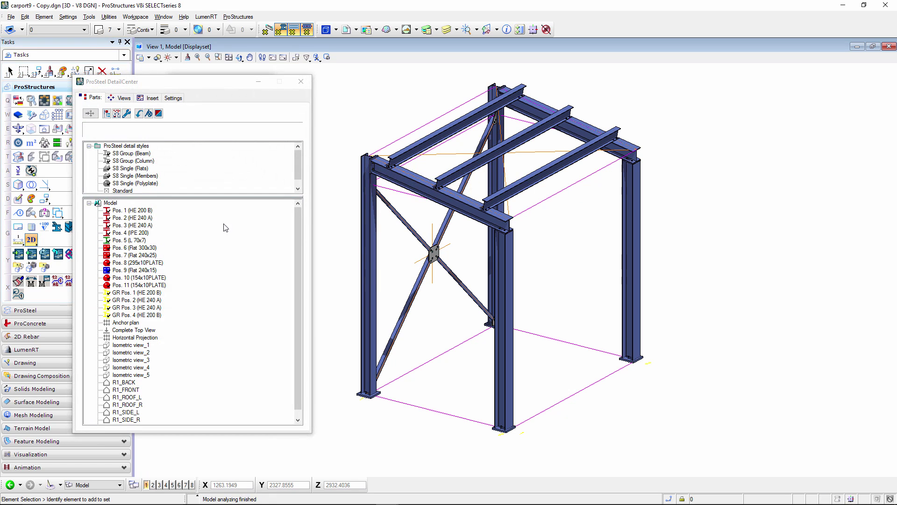
{"action": "left_click", "coordinate": [127, 210]}
{"action": "left_click", "coordinate": [127, 233], "text": "shift"}
{"action": "left_click", "coordinate": [130, 254], "text": "ctrl"}
{"action": "left_click", "coordinate": [129, 247], "text": "ctrl"}
{"action": "left_click", "coordinate": [127, 263], "text": "ctrl"}
{"action": "left_click", "coordinate": [125, 278], "text": "ctrl"}
{"action": "left_click", "coordinate": [123, 285], "text": "ctrl"}
{"action": "right_click", "coordinate": [133, 219]}
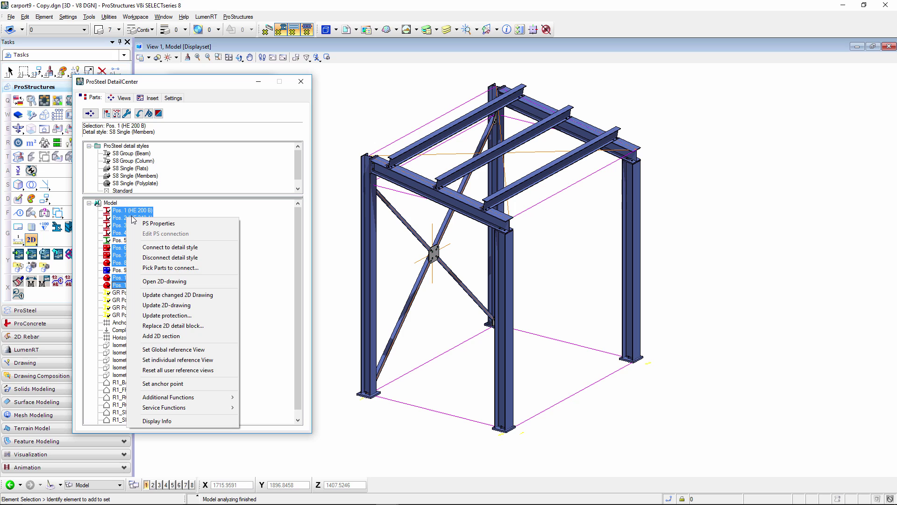
{"action": "left_click", "coordinate": [191, 131]}
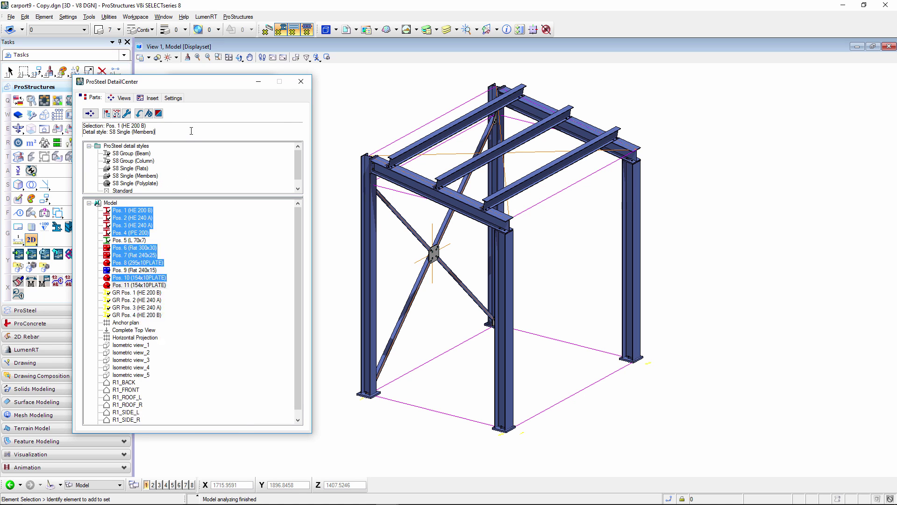
Run DetailCenter Express with only Prepare Detailing and its option to reset all modify flags in the model, then exit it.
{"action": "left_click", "coordinate": [148, 113]}
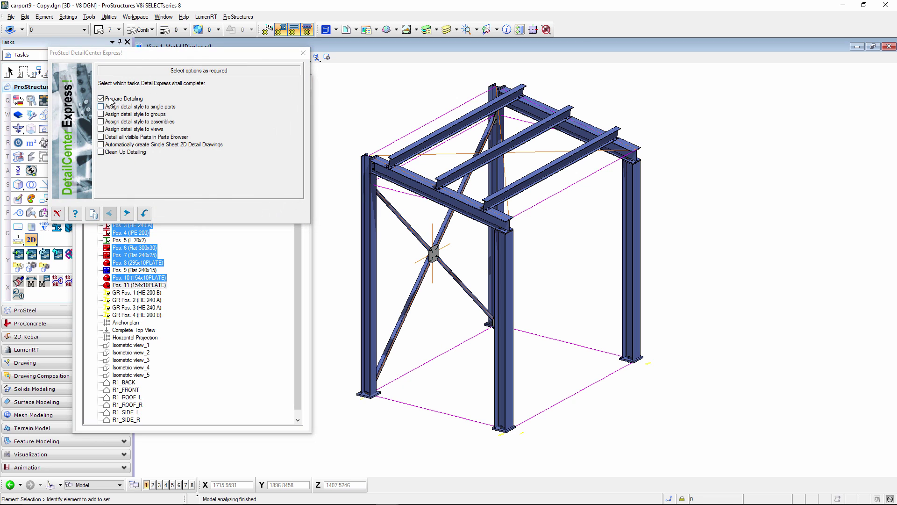
{"action": "left_click", "coordinate": [128, 212]}
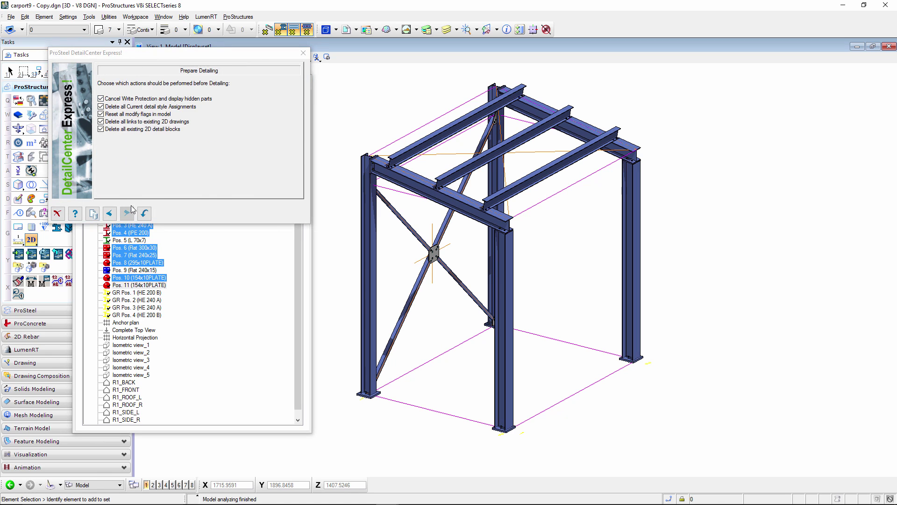
{"action": "left_click", "coordinate": [127, 99]}
{"action": "left_click", "coordinate": [130, 106]}
{"action": "left_click", "coordinate": [128, 115]}
{"action": "left_click", "coordinate": [124, 117]}
{"action": "left_click", "coordinate": [140, 214]}
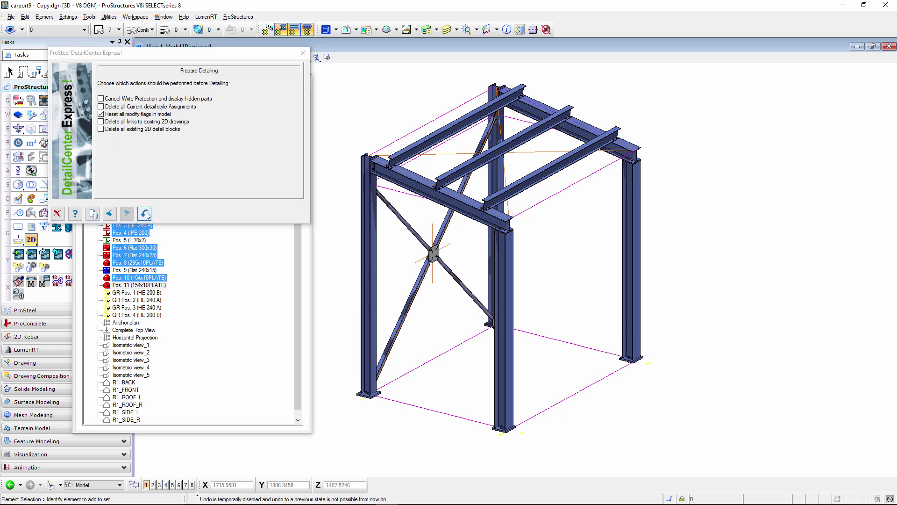
{"action": "left_click", "coordinate": [434, 299]}
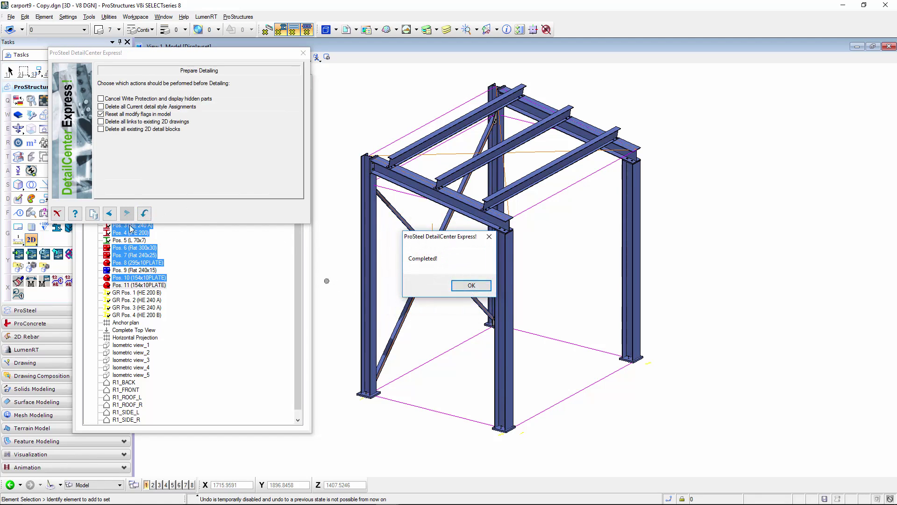
{"action": "left_click", "coordinate": [467, 285]}
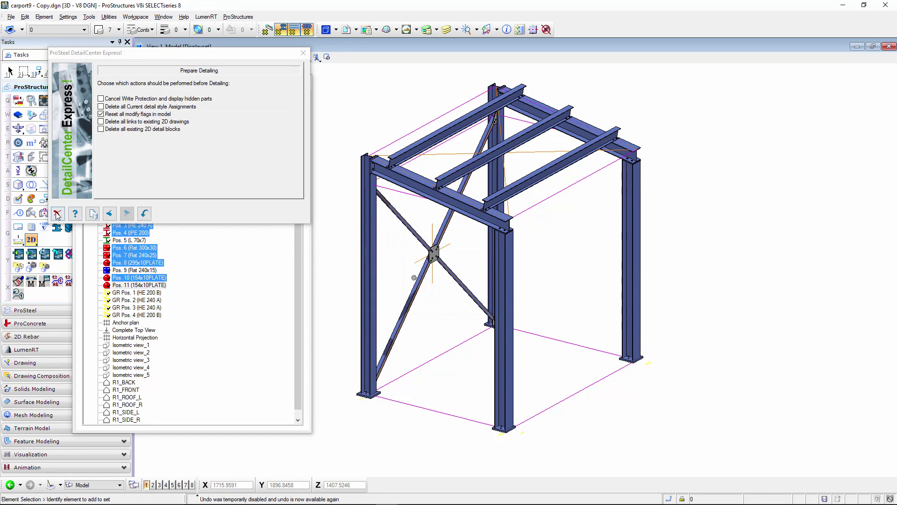
{"action": "left_click", "coordinate": [58, 214]}
Reload the DetailCenter in Standard mode, check the detailing status of the listed parts and close it.
{"action": "left_click", "coordinate": [301, 82]}
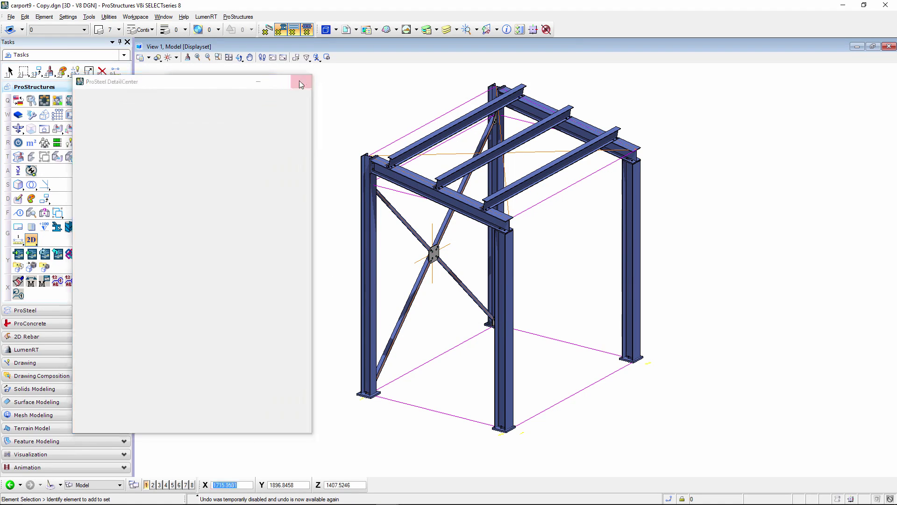
{"action": "left_click", "coordinate": [31, 239]}
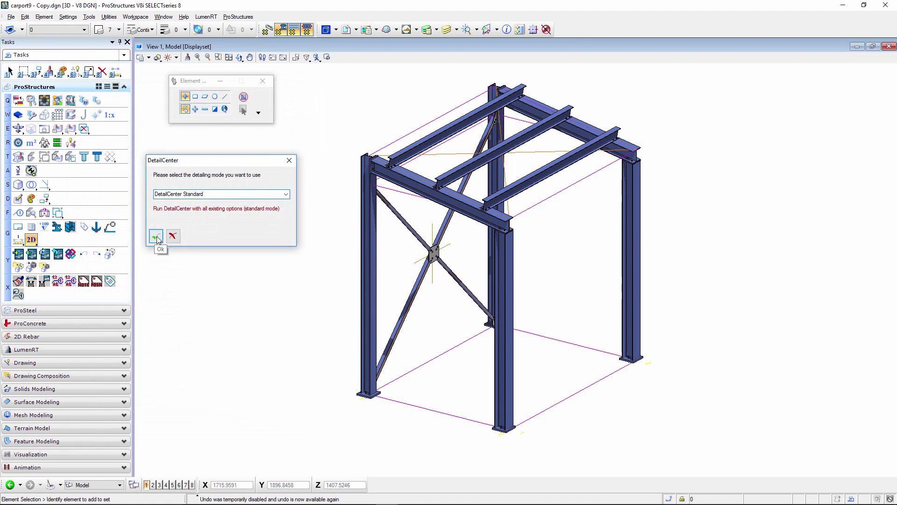
{"action": "left_click", "coordinate": [156, 236]}
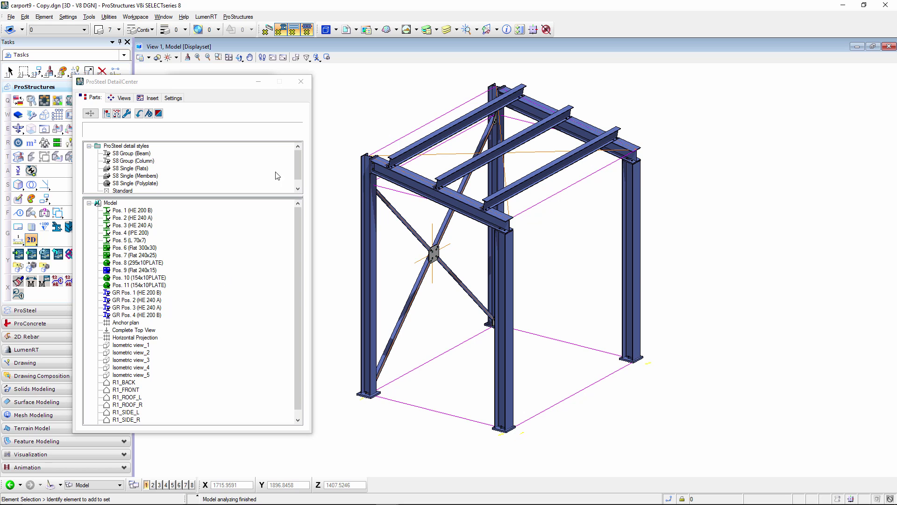
{"action": "left_click", "coordinate": [301, 81]}
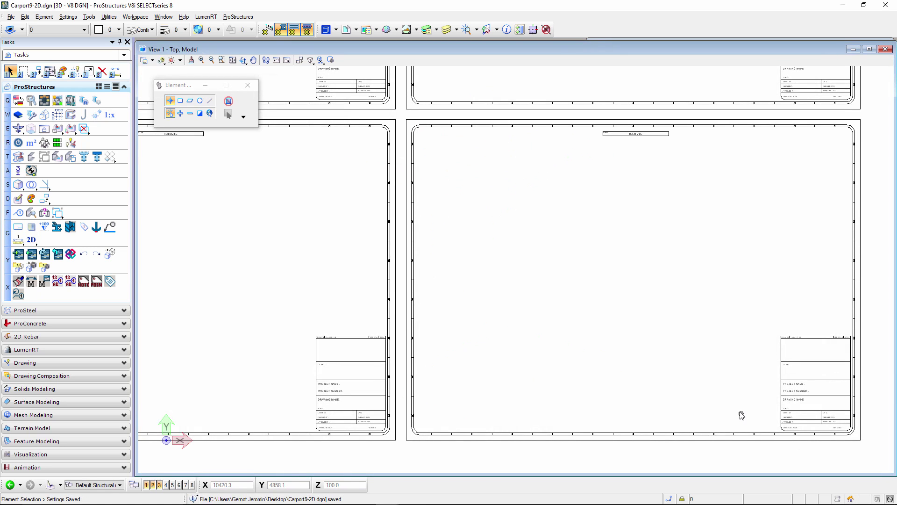
Switch to the Carport9-2D drawing and list the carport9 - Copy detail blocks available for insertion in the DetailCenter.
{"action": "left_click", "coordinate": [31, 241]}
{"action": "left_click", "coordinate": [152, 239]}
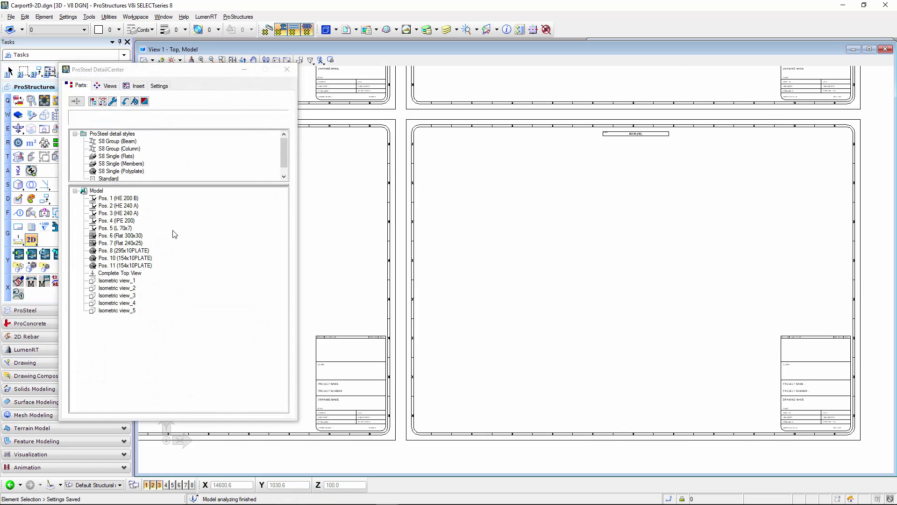
{"action": "left_click", "coordinate": [131, 88]}
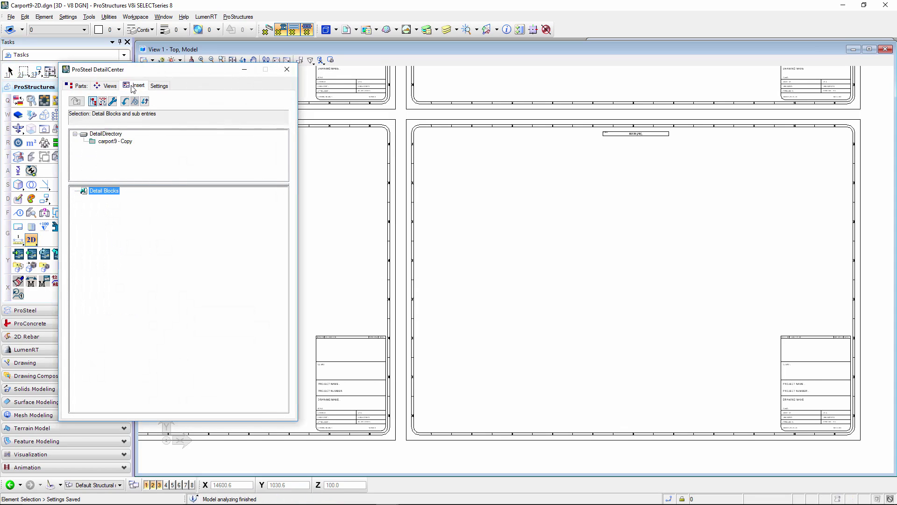
{"action": "left_click", "coordinate": [109, 142]}
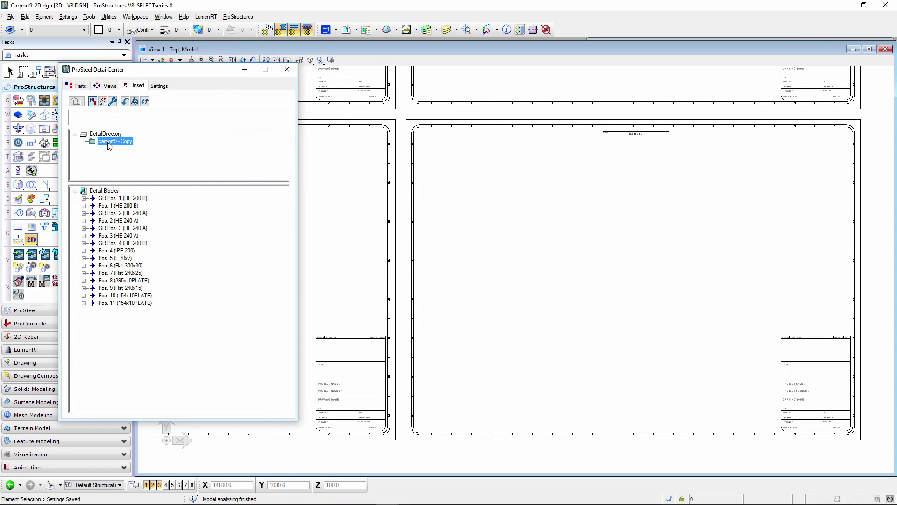
Insert the 2D detail of GR Pos. 1 (HE 200 B) near the top of the empty sheet with drawing number 4 and part number A.
{"action": "left_click", "coordinate": [122, 202]}
{"action": "right_click", "coordinate": [123, 203]}
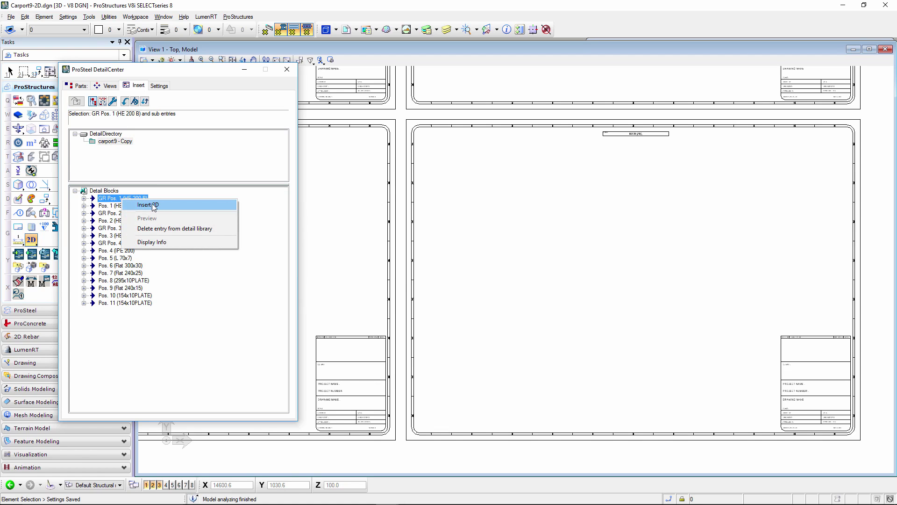
{"action": "left_click", "coordinate": [154, 207]}
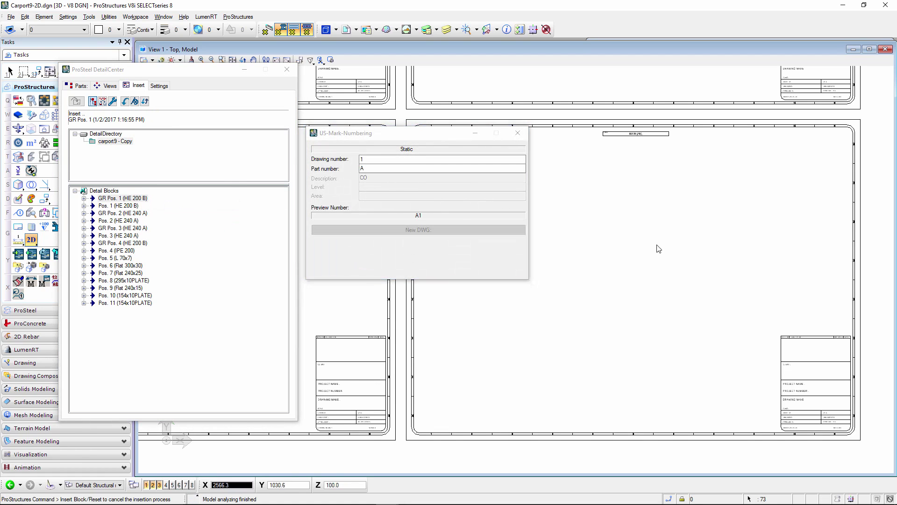
{"action": "left_click_drag", "start_coordinate": [416, 137], "coordinate": [329, 139]}
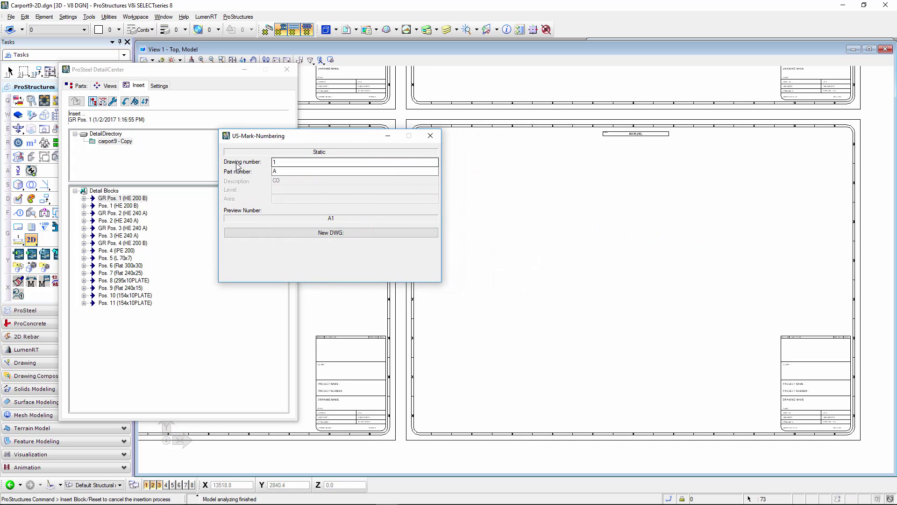
{"action": "left_click", "coordinate": [257, 166]}
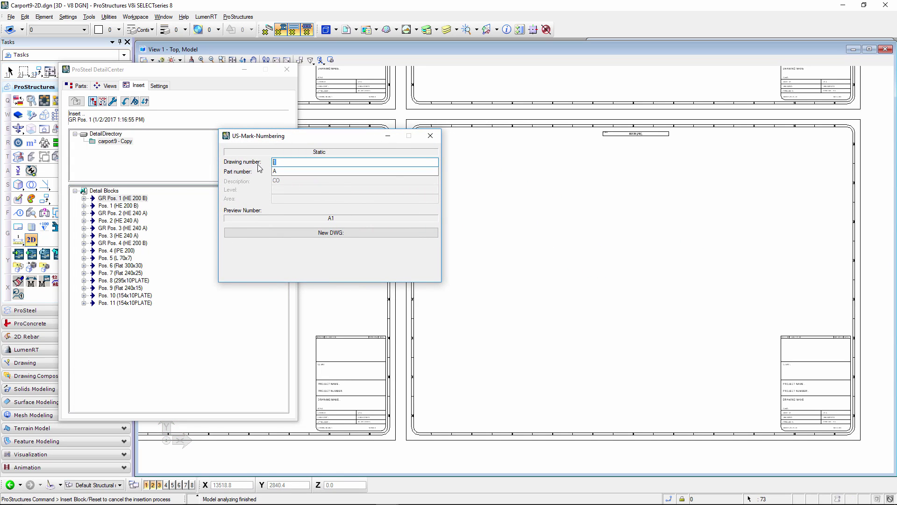
{"action": "type", "text": "4"}
{"action": "left_click", "coordinate": [288, 173]}
{"action": "middle_click_drag", "start_coordinate": [581, 205], "coordinate": [620, 241]}
{"action": "left_click", "coordinate": [603, 232]}
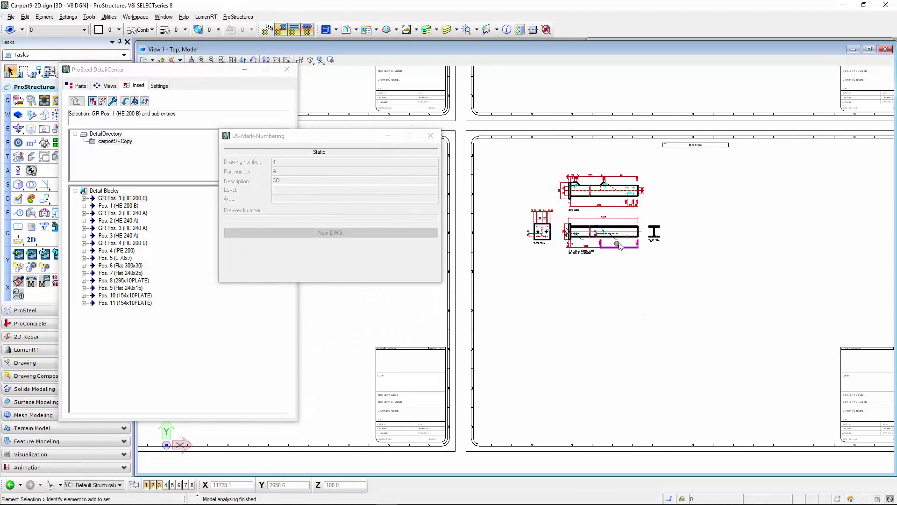
{"action": "scroll", "coordinate": [619, 248], "scroll_direction": "up", "scroll_amount": 5}
{"action": "mouse_move", "coordinate": [619, 252]}
{"action": "middle_mouse_down"}
{"action": "mouse_move", "coordinate": [634, 294]}
{"action": "mouse_move", "coordinate": [635, 352]}
{"action": "mouse_move", "coordinate": [667, 355]}
{"action": "middle_mouse_up"}
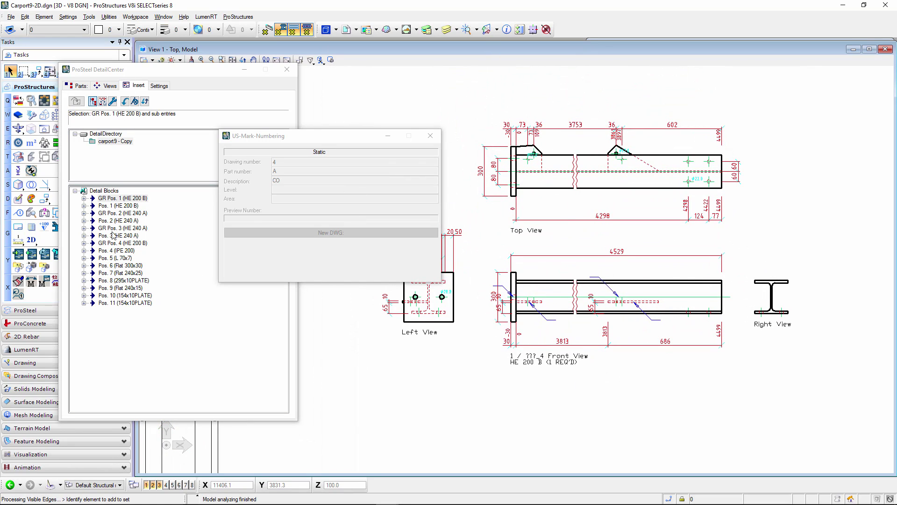
Insert the 2D detail of GR Pos. 2 (HE 240 A) with mark B4 below the GR Pos. 1 detail.
{"action": "left_click", "coordinate": [113, 215]}
{"action": "right_click", "coordinate": [126, 214]}
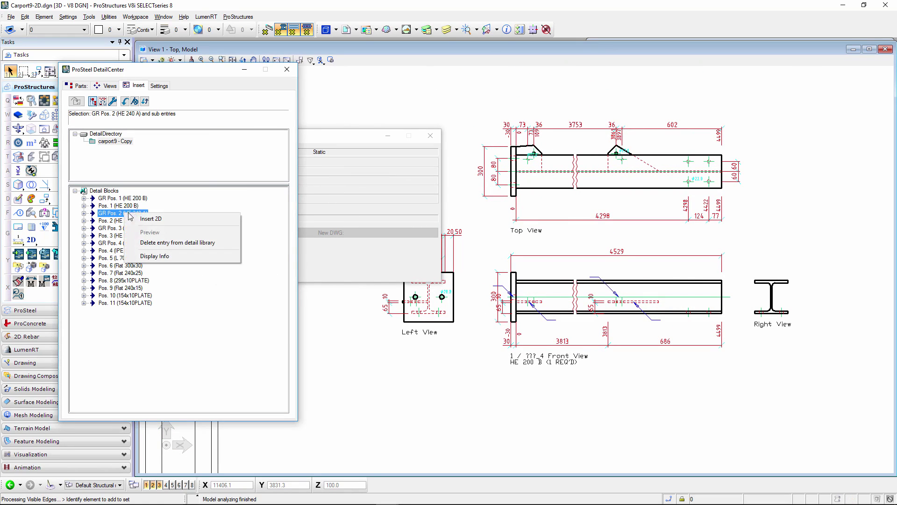
{"action": "left_click", "coordinate": [151, 219]}
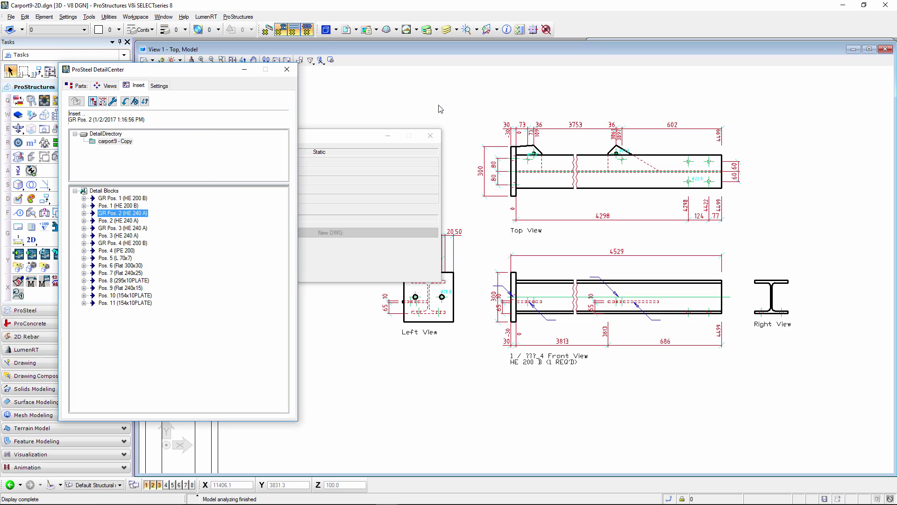
{"action": "scroll", "coordinate": [437, 100], "scroll_direction": "down", "scroll_amount": 3}
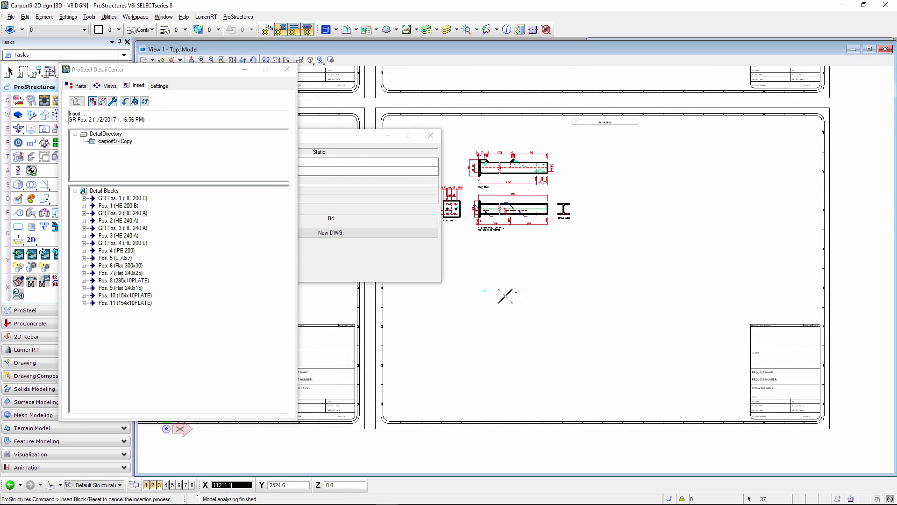
{"action": "left_click", "coordinate": [505, 318]}
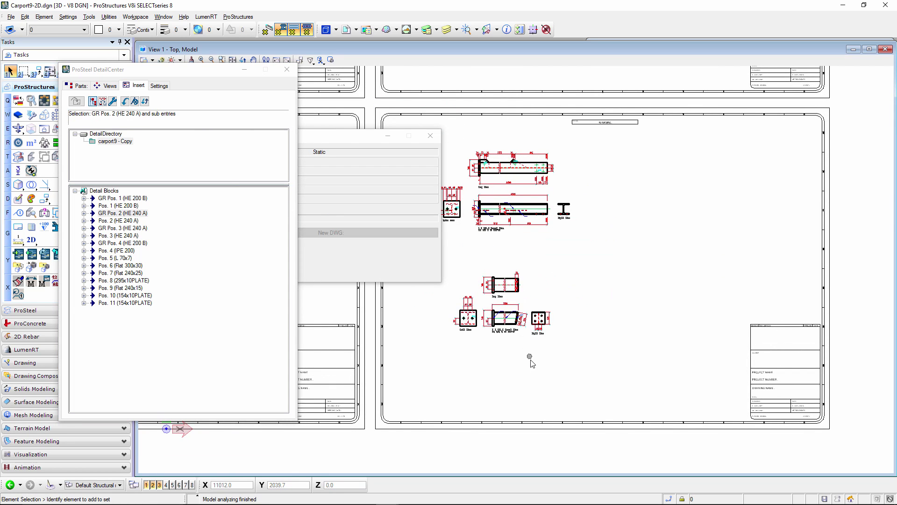
Insert the 2D detail of GR Pos. 3 (HE 240 A) at the bottom of the sheet, below the GR Pos. 2 detail.
{"action": "left_click", "coordinate": [120, 229]}
{"action": "right_click", "coordinate": [122, 229]}
{"action": "left_click", "coordinate": [136, 236]}
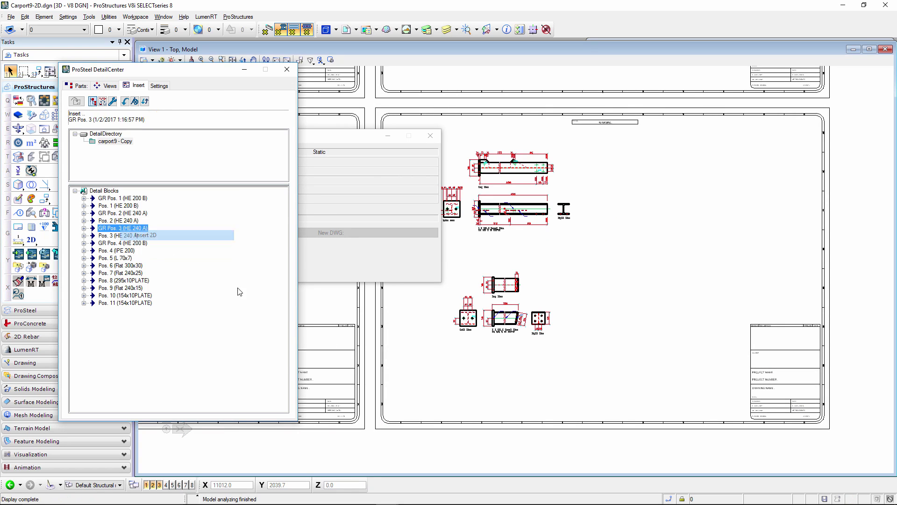
{"action": "left_click", "coordinate": [501, 393]}
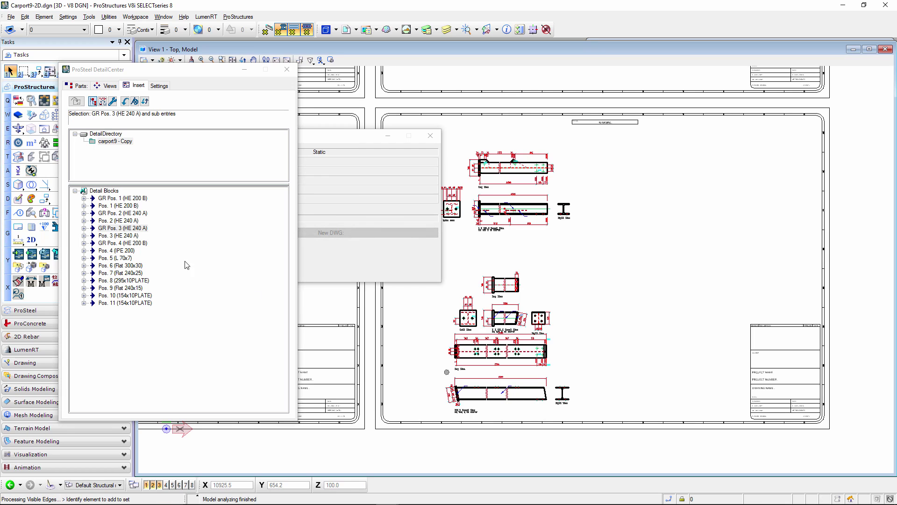
Insert the 2D detail of GR Pos. 4 (HE 200 B) with mark D4 to the right of the GR Pos. 1 detail and save the drawing.
{"action": "left_click", "coordinate": [117, 243]}
{"action": "right_click", "coordinate": [118, 243]}
{"action": "left_click", "coordinate": [161, 253]}
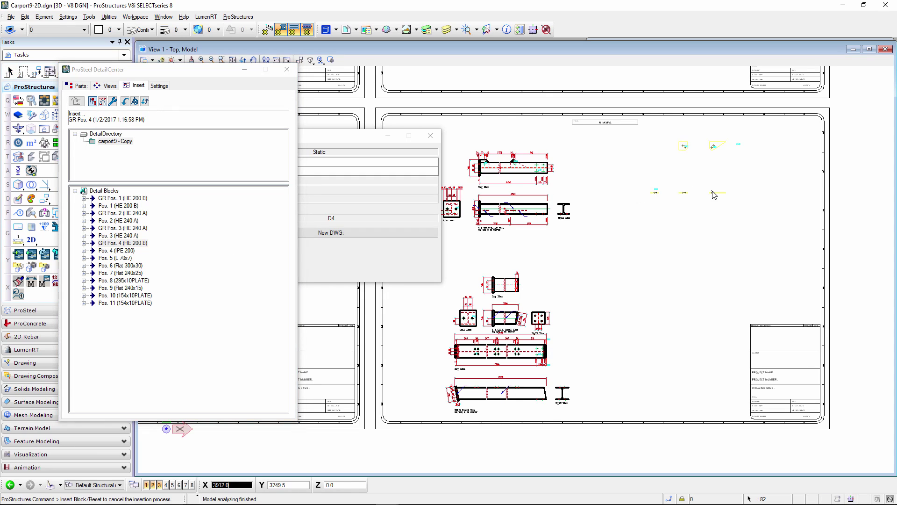
{"action": "left_click", "coordinate": [705, 210]}
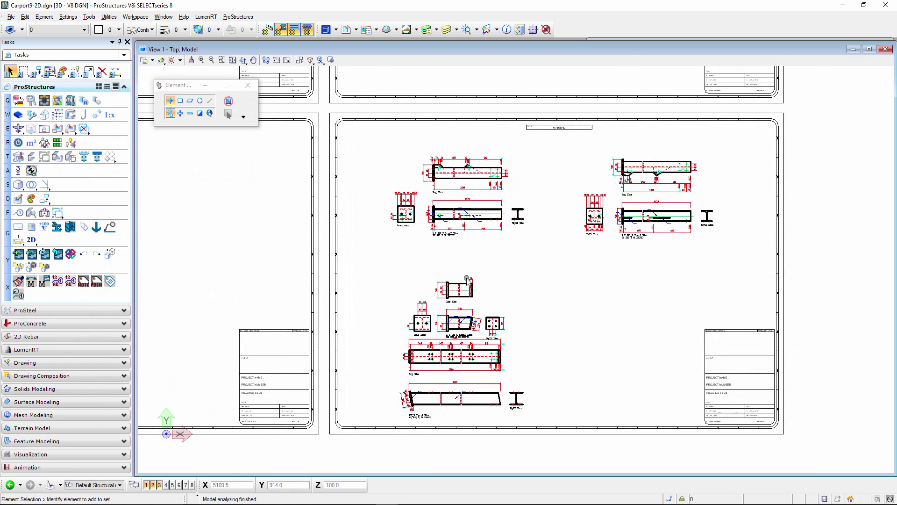
{"action": "key", "text": "ctrl+s"}
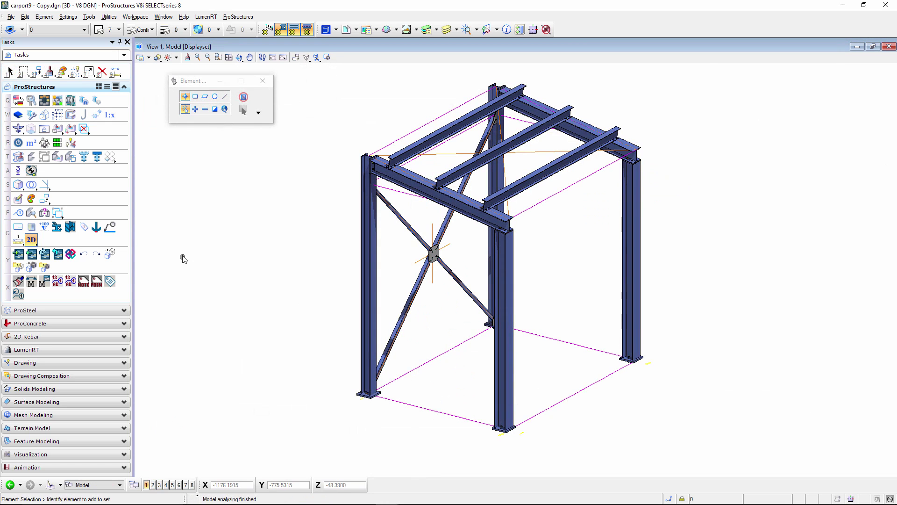
In the carport9 - Copy.dgn model, update the changed 2D drawings of GR Pos. 1 to 4 through DetailCenter Standard.
{"action": "left_click", "coordinate": [18, 239]}
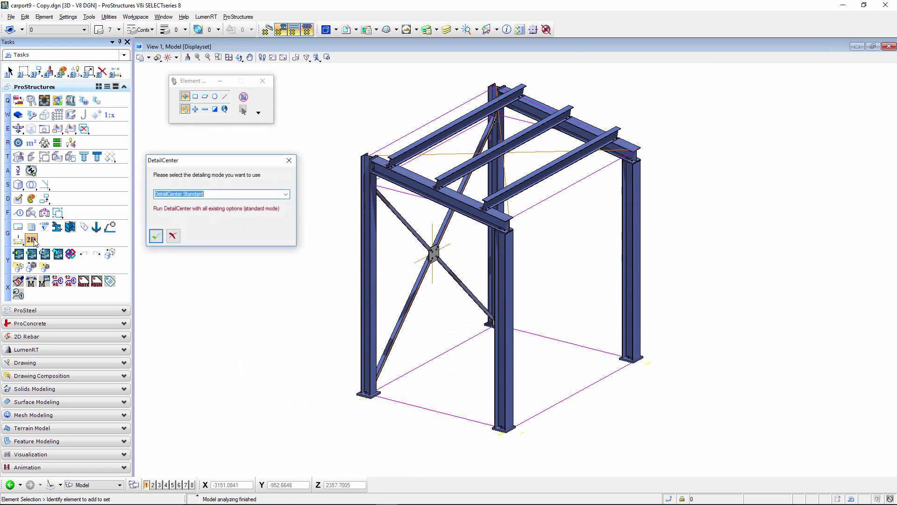
{"action": "left_click", "coordinate": [161, 238]}
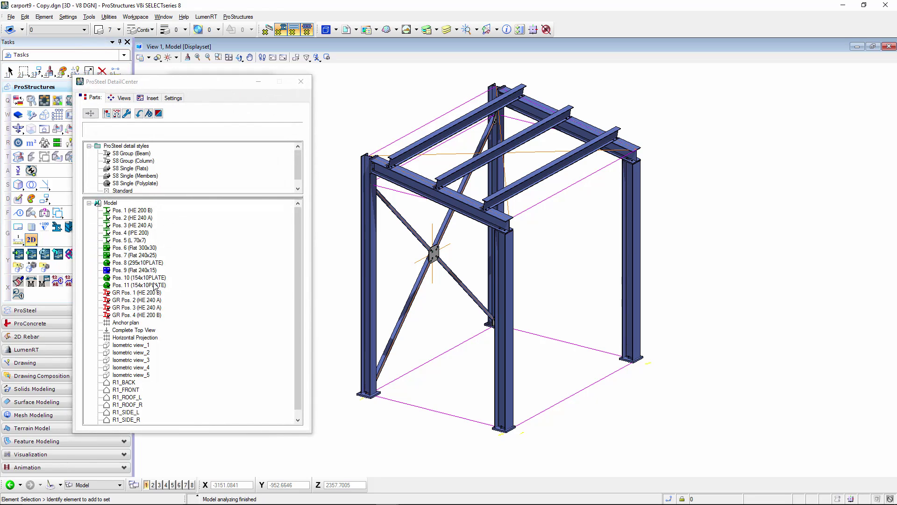
{"action": "left_click", "coordinate": [134, 295]}
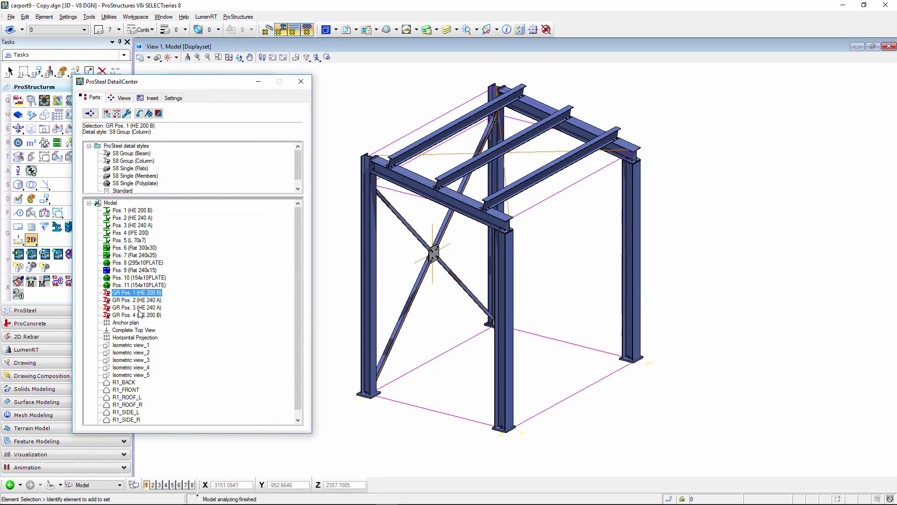
{"action": "left_click", "coordinate": [139, 315], "text": "shift"}
{"action": "right_click", "coordinate": [136, 302]}
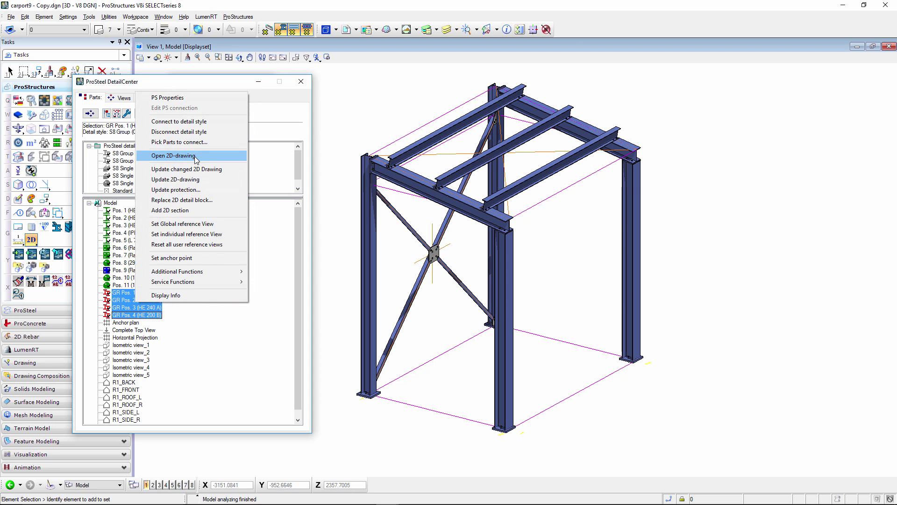
{"action": "left_click", "coordinate": [212, 168]}
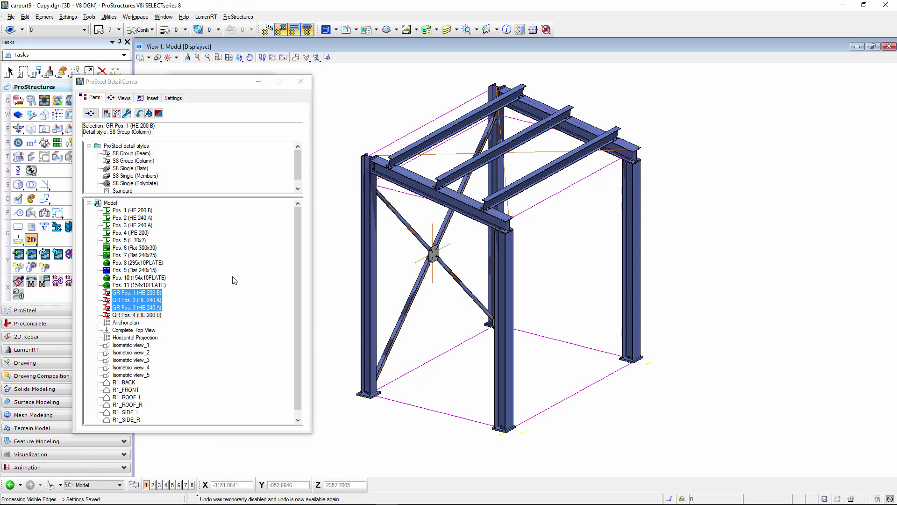
Close the Carport9-2D.dgn drawing, cancel the ProjectWise login and return to the carport9 - Copy.dgn model.
{"action": "left_click", "coordinate": [135, 293]}
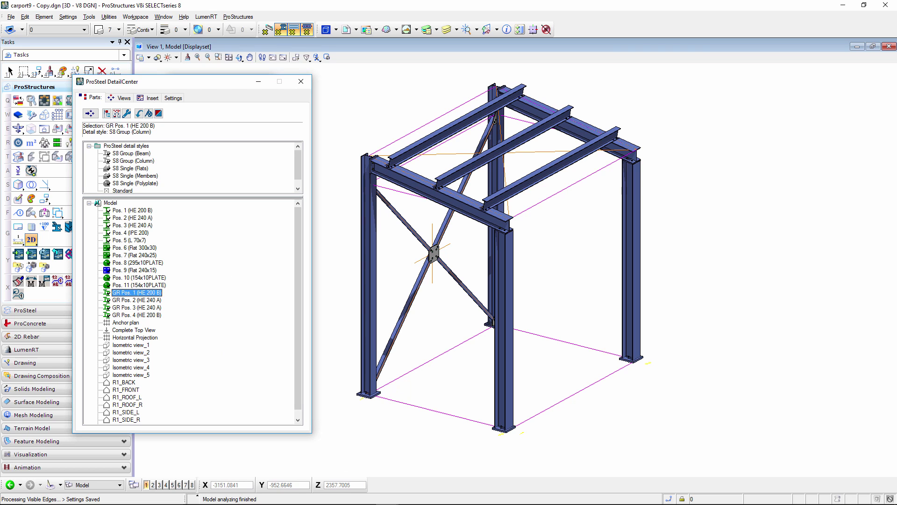
{"action": "double_click", "coordinate": [135, 292]}
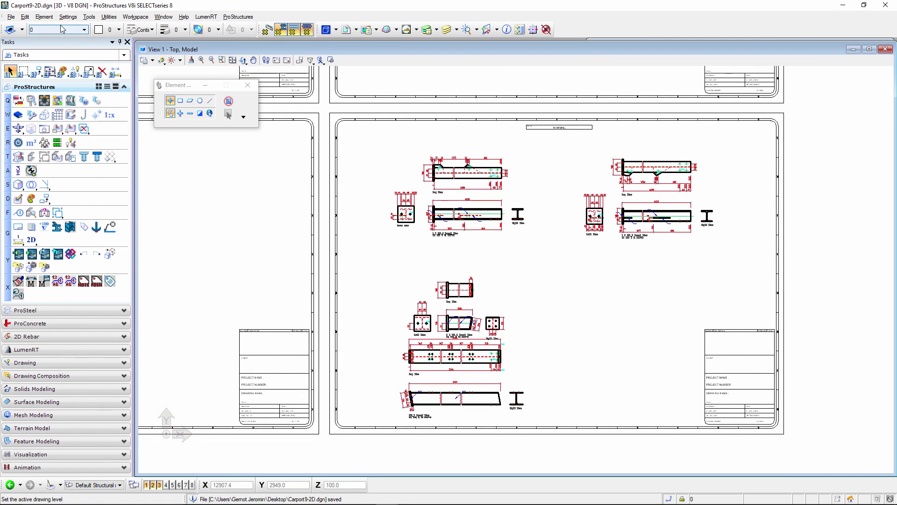
{"action": "left_click", "coordinate": [10, 18]}
{"action": "left_click", "coordinate": [36, 49]}
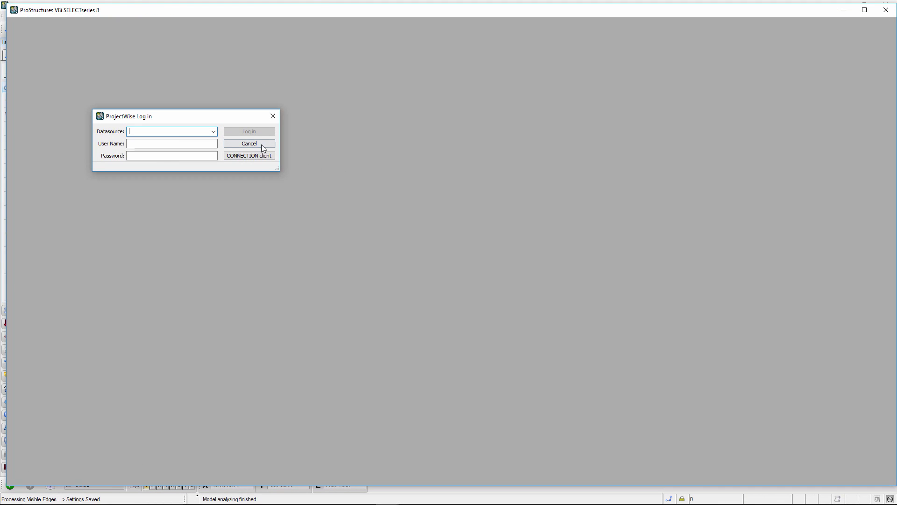
{"action": "left_click", "coordinate": [260, 144]}
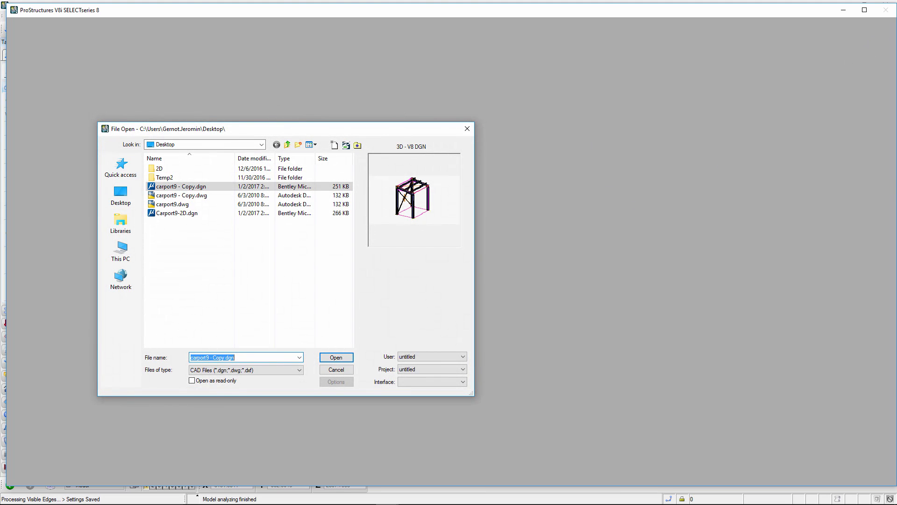
{"action": "key", "text": "Return"}
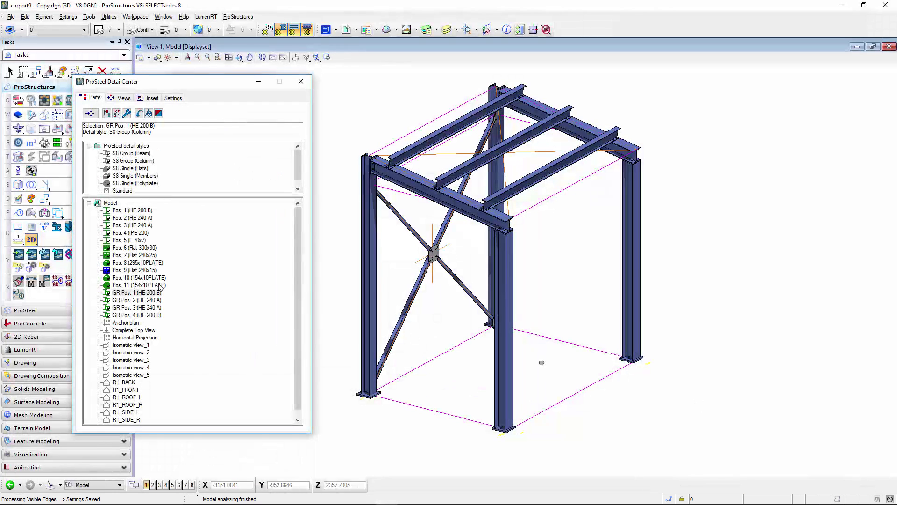
Update the 2D drawings of GR Pos. 1 to 4 through DetailCenter and close DetailCenter.
{"action": "left_click", "coordinate": [141, 294]}
{"action": "left_click", "coordinate": [144, 314], "text": "shift"}
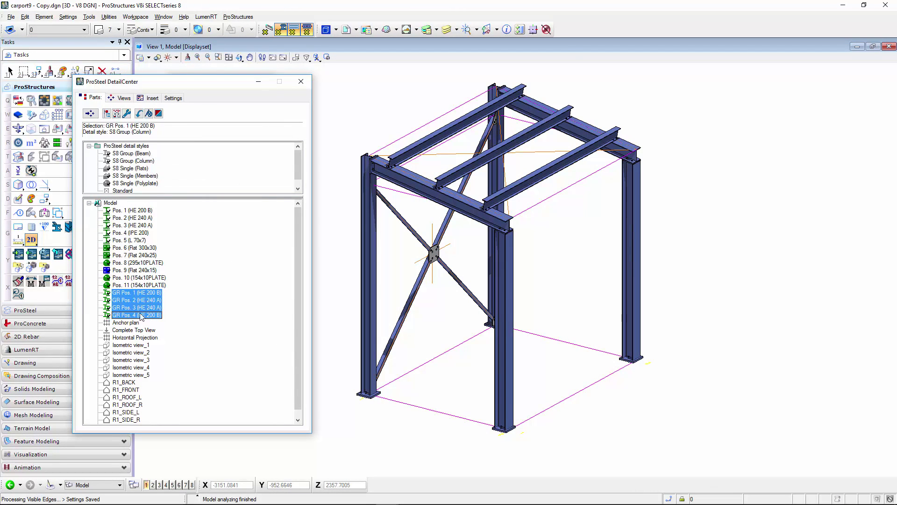
{"action": "right_click", "coordinate": [137, 305]}
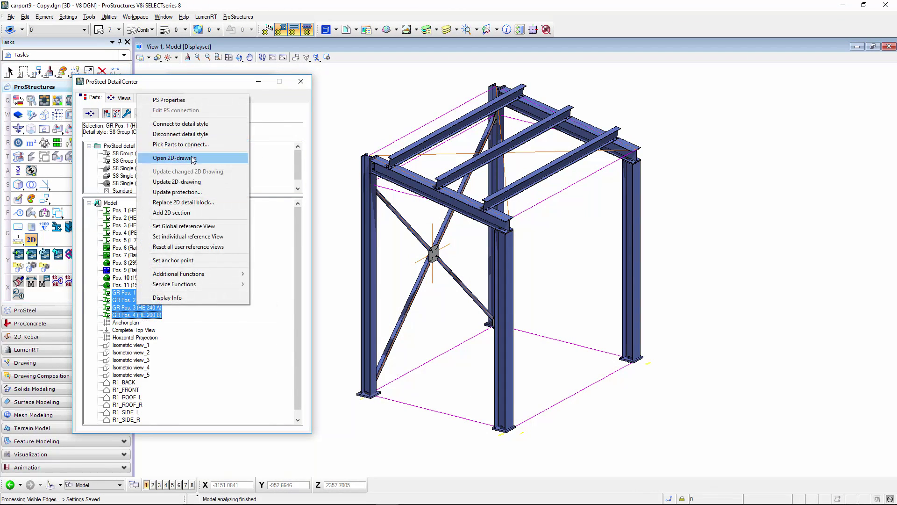
{"action": "left_click", "coordinate": [198, 184]}
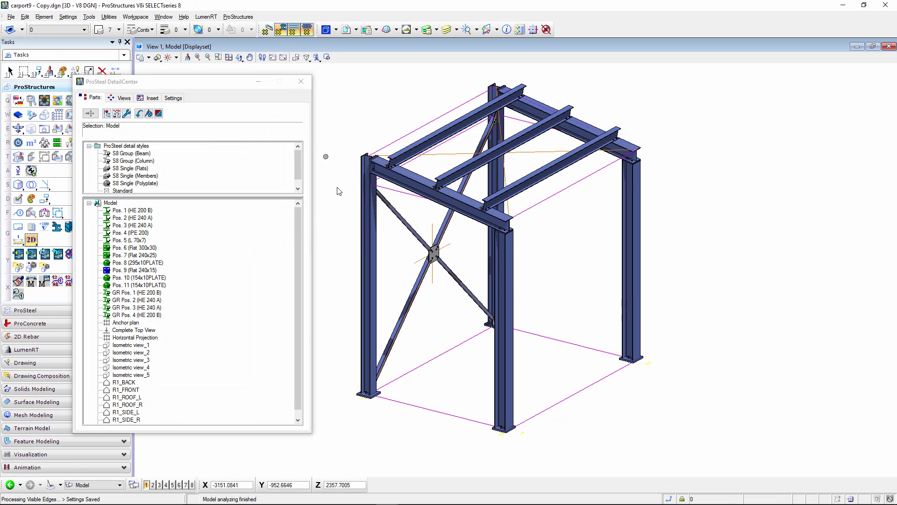
{"action": "left_click", "coordinate": [301, 82]}
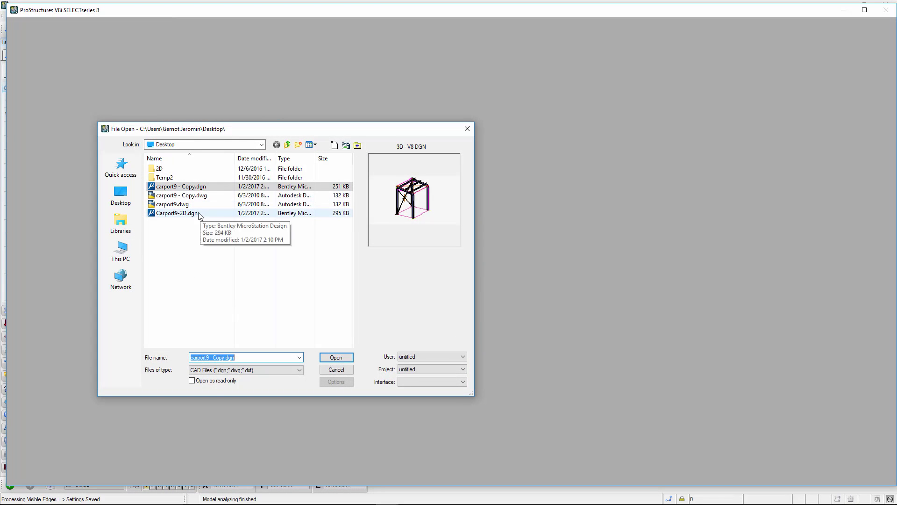
Open Carport9-2D.dgn from the Desktop folder and show the front view of column A4 close up.
{"action": "left_click", "coordinate": [198, 214]}
{"action": "left_click", "coordinate": [335, 358]}
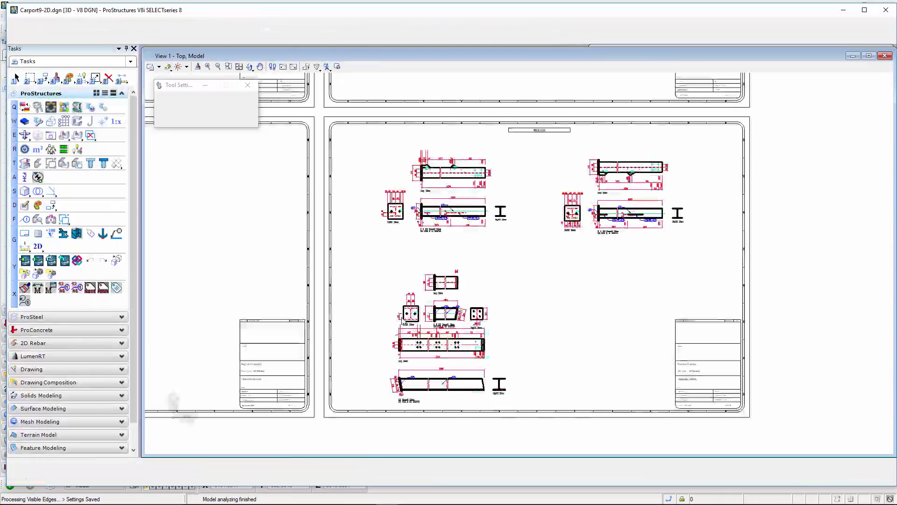
{"action": "scroll", "coordinate": [465, 215], "scroll_direction": "up", "scroll_amount": 5}
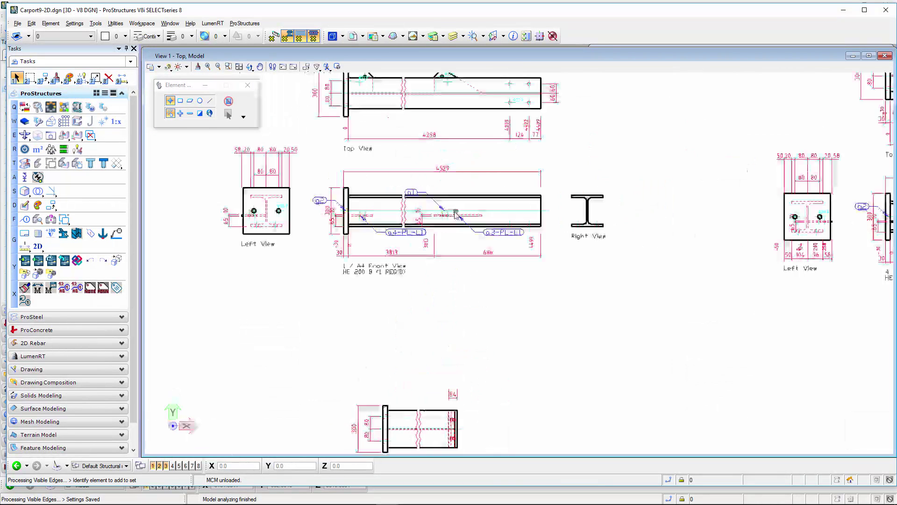
{"action": "middle_click_drag", "start_coordinate": [476, 268], "coordinate": [367, 188]}
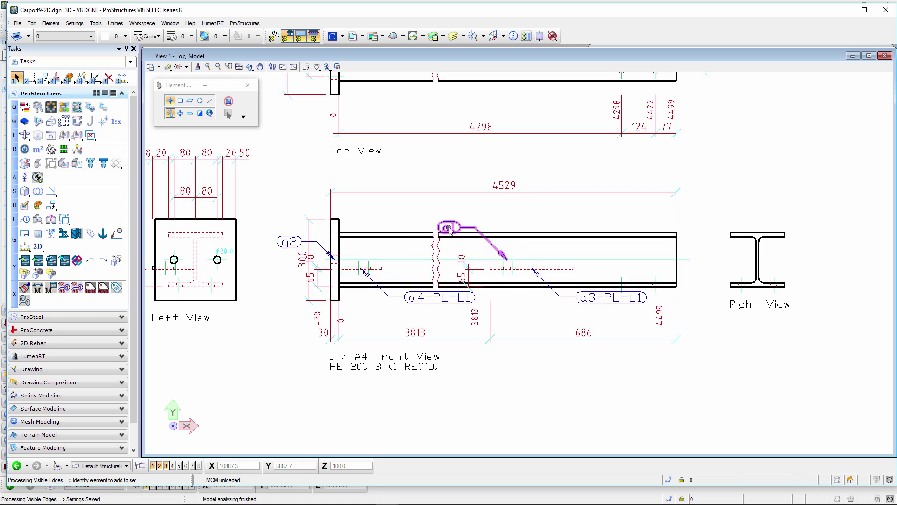
Examine the part mark labels and their part information on the A4 front view and the other updated details on the sheet.
{"action": "mouse_move", "coordinate": [450, 229]}
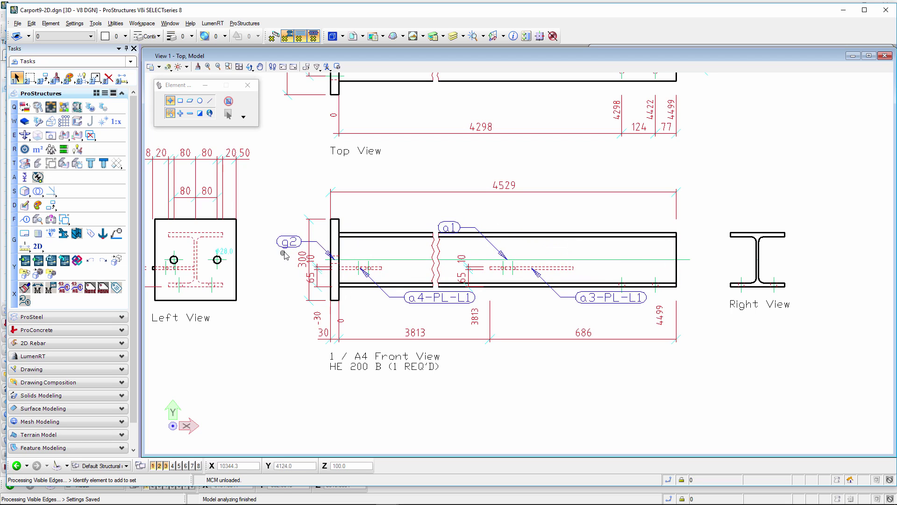
{"action": "mouse_move", "coordinate": [287, 253]}
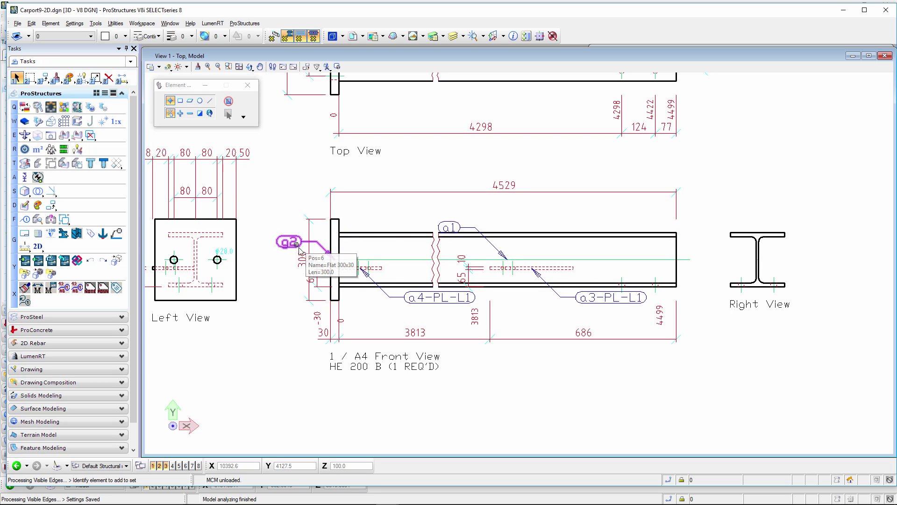
{"action": "mouse_move", "coordinate": [431, 307]}
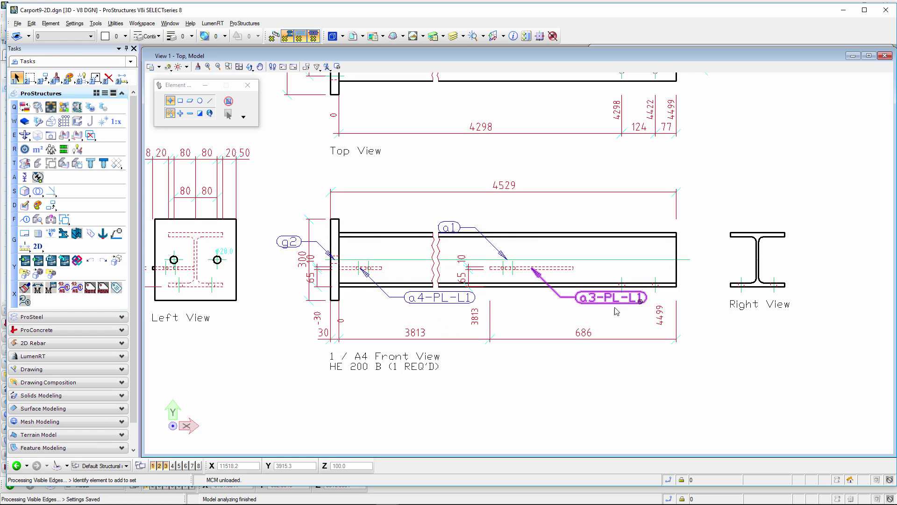
{"action": "mouse_move", "coordinate": [469, 302]}
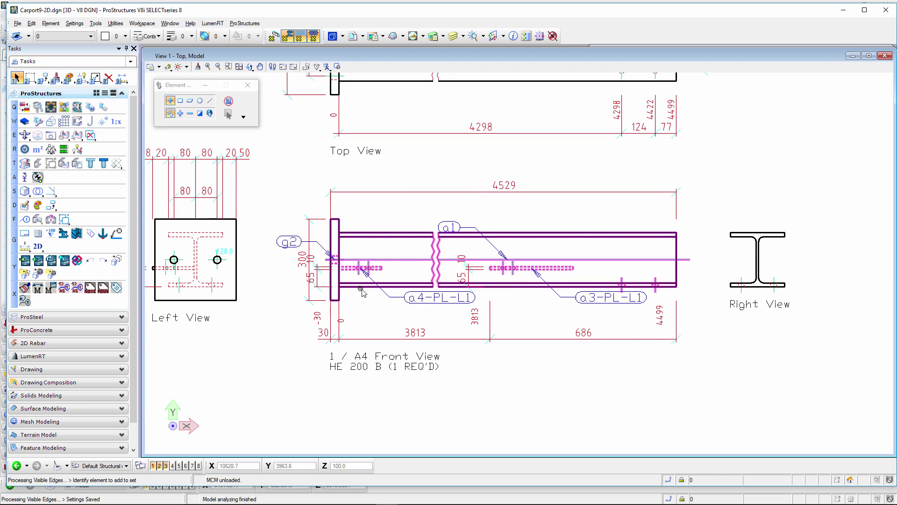
{"action": "scroll", "coordinate": [360, 290], "scroll_direction": "down", "scroll_amount": 2}
{"action": "middle_click_drag", "start_coordinate": [574, 193], "coordinate": [523, 194]}
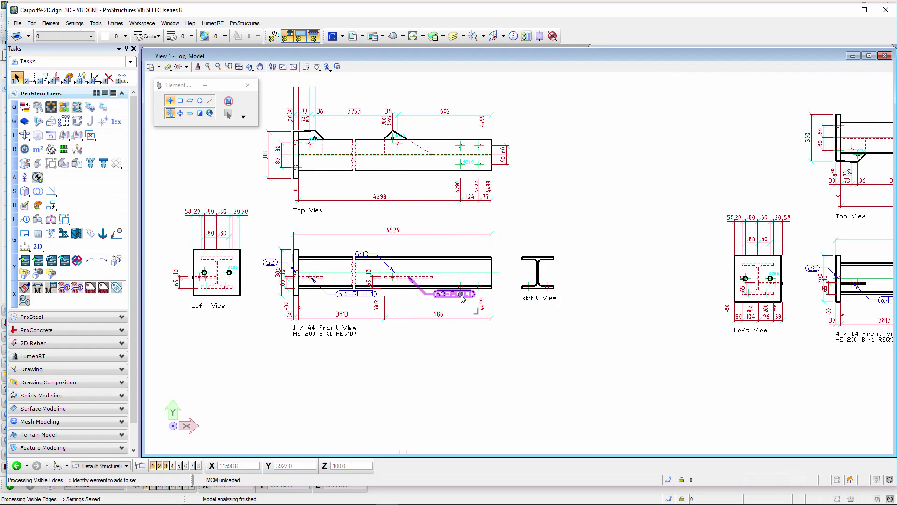
{"action": "scroll", "coordinate": [385, 304], "scroll_direction": "down", "scroll_amount": 1}
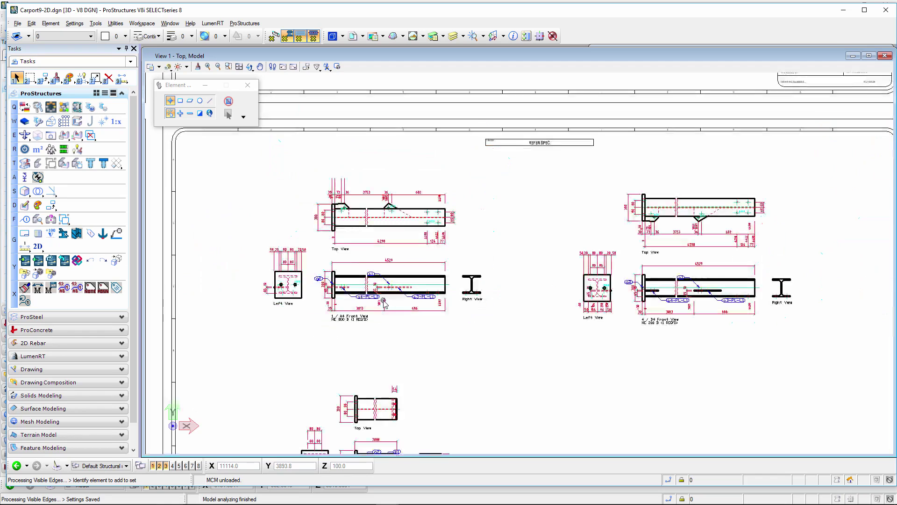
{"action": "mouse_move", "coordinate": [461, 256]}
{"action": "middle_mouse_down"}
{"action": "mouse_move", "coordinate": [431, 176]}
{"action": "mouse_move", "coordinate": [427, 124]}
{"action": "middle_mouse_up"}
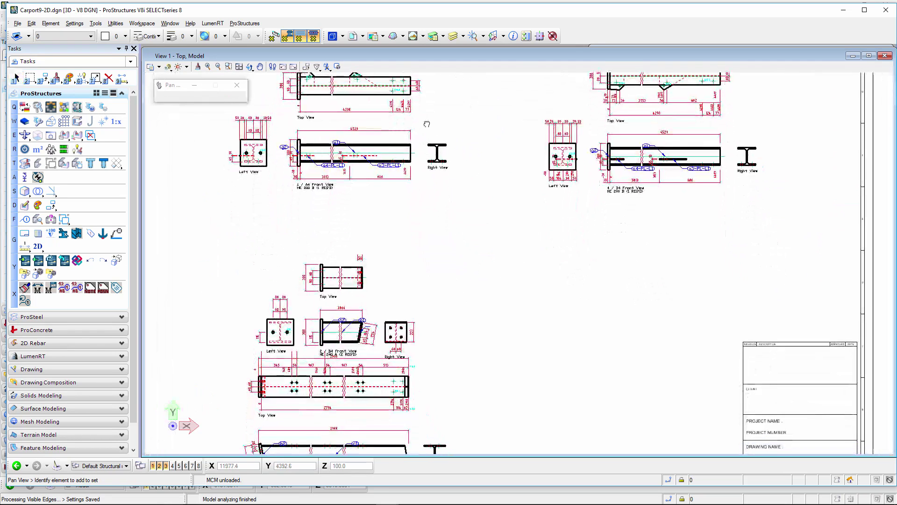
{"action": "key", "text": "Escape"}
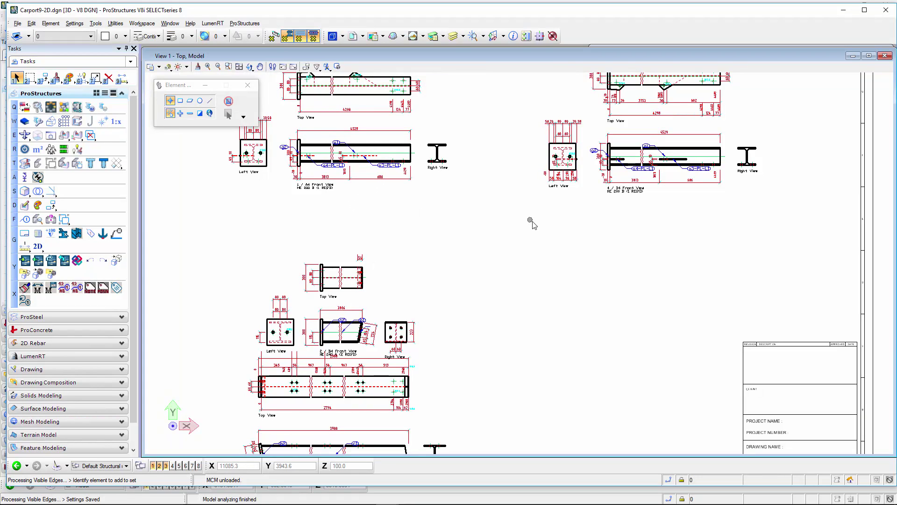
{"action": "middle_click_drag", "start_coordinate": [517, 254], "coordinate": [532, 217]}
{"action": "key", "text": "Escape"}
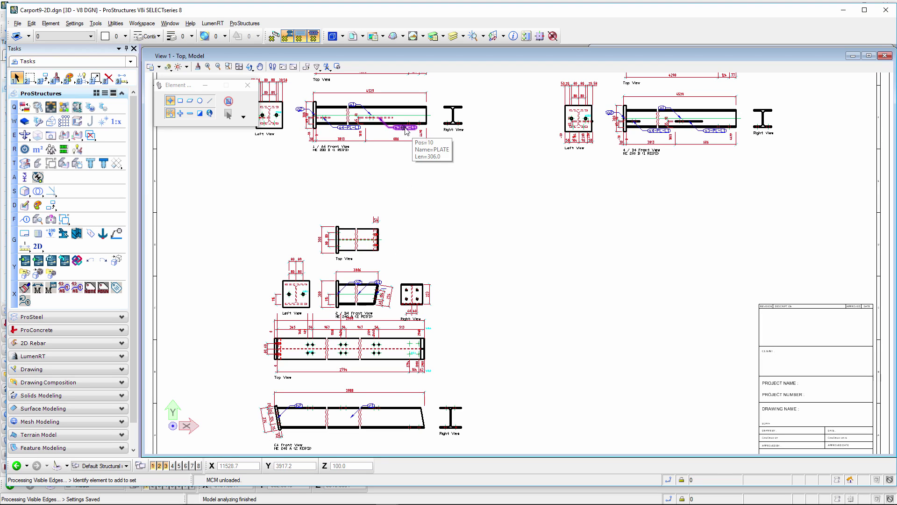
{"action": "middle_click_drag", "start_coordinate": [584, 303], "coordinate": [625, 273]}
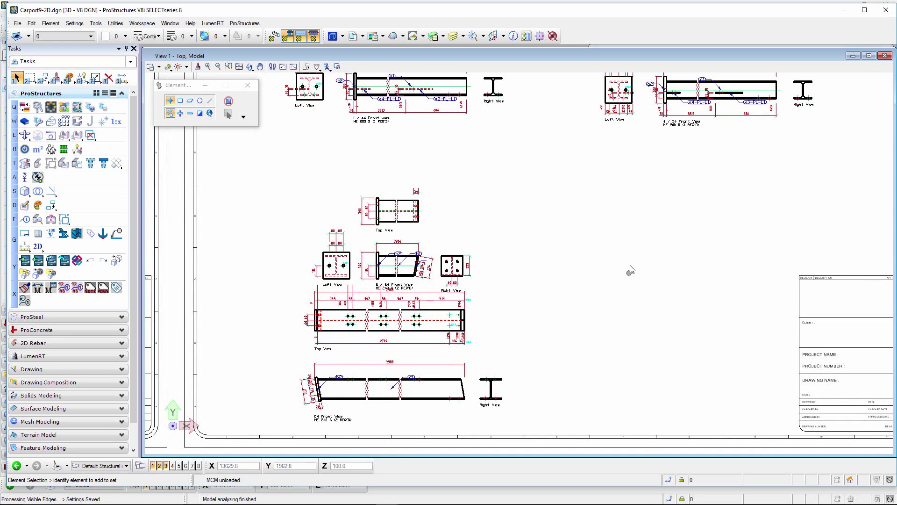